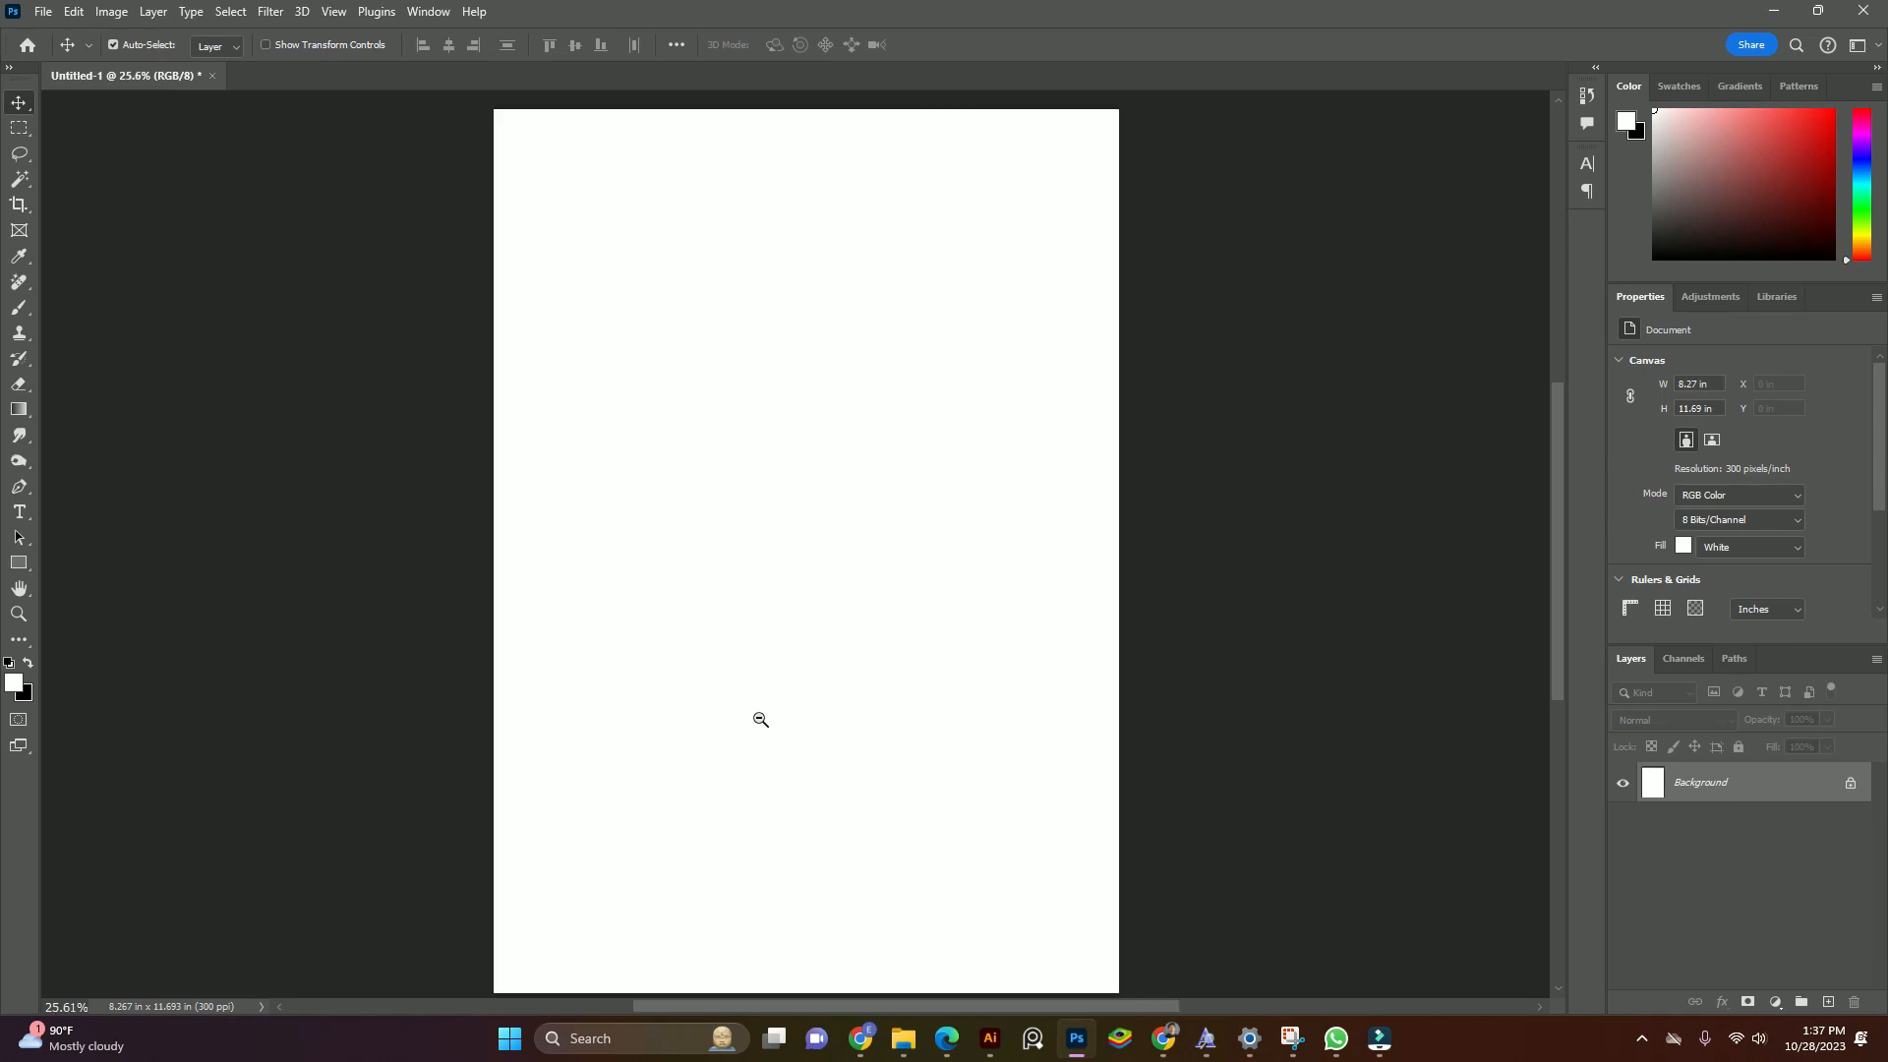
Place the mountain cabin photo from the Downloads folder as an embedded image in the blank document.
{"action": "scroll", "coordinate": [759, 720], "scroll_direction": "down", "scroll_amount": 1}
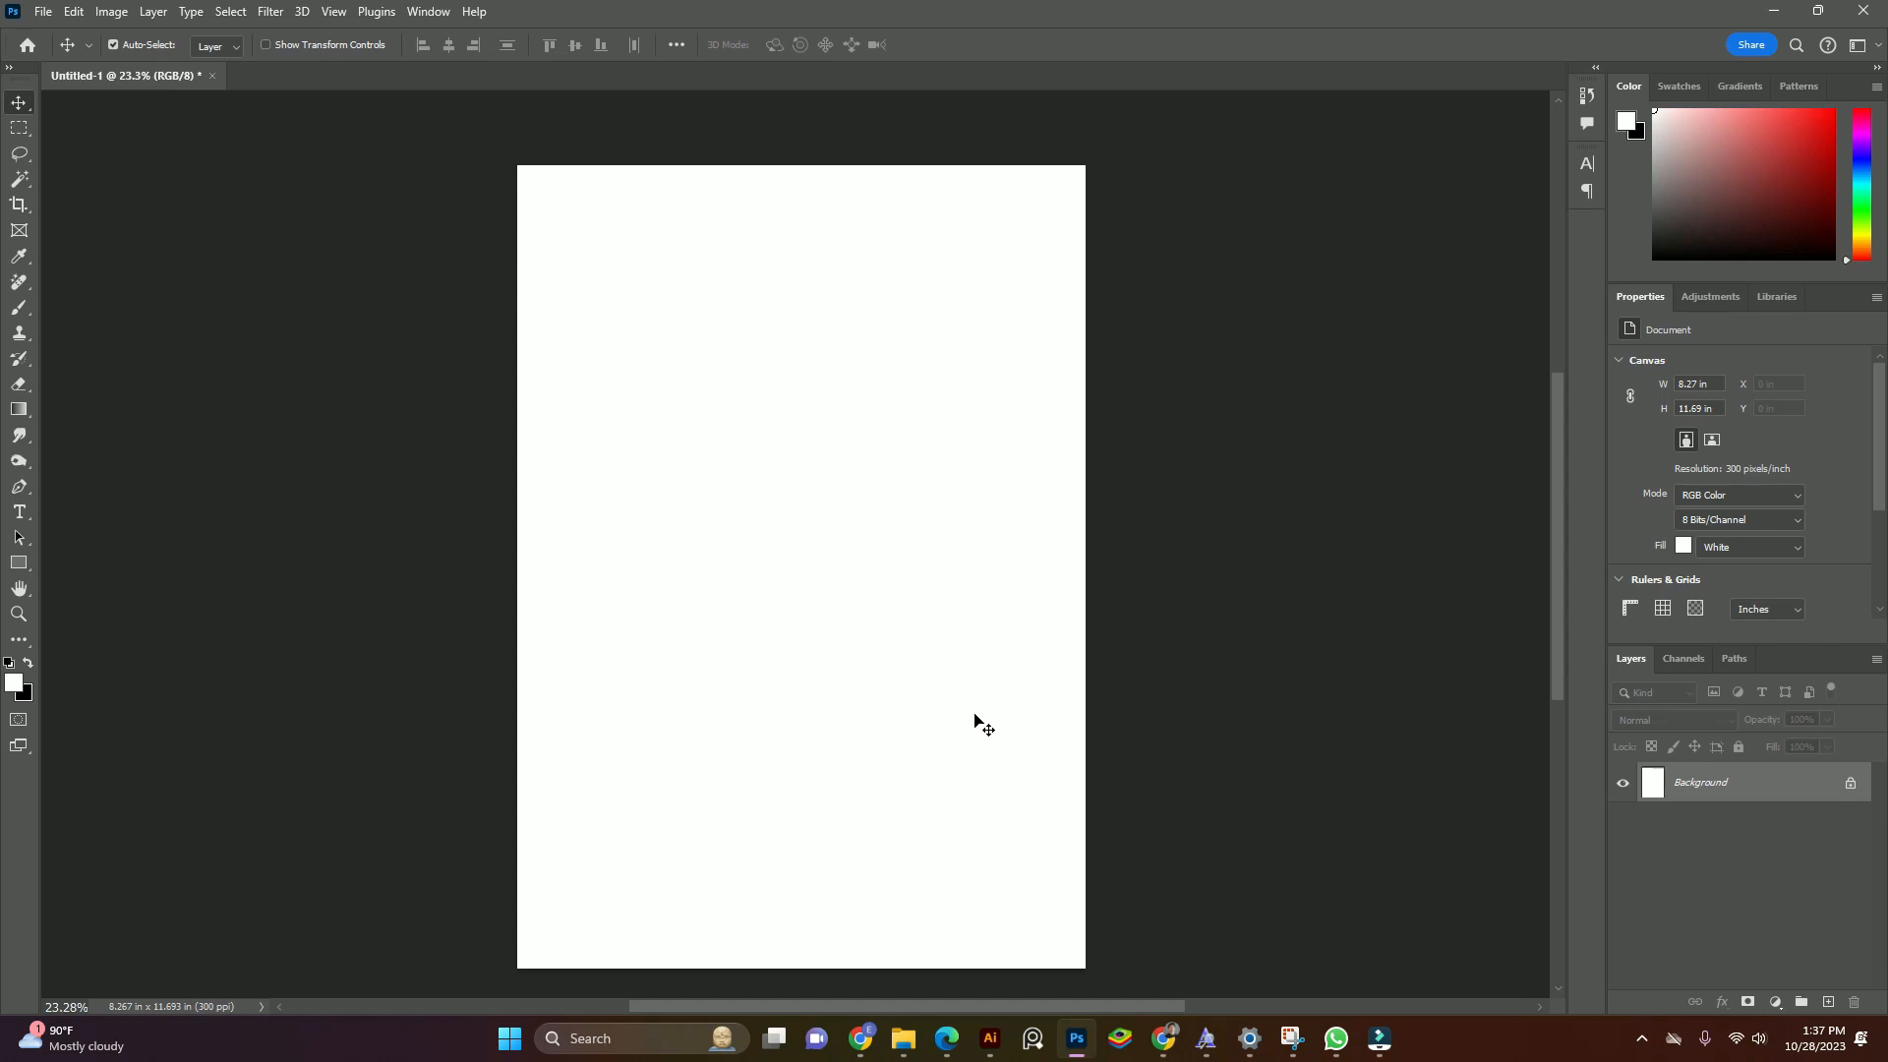
{"action": "left_click_drag", "start_coordinate": [923, 678], "coordinate": [931, 670]}
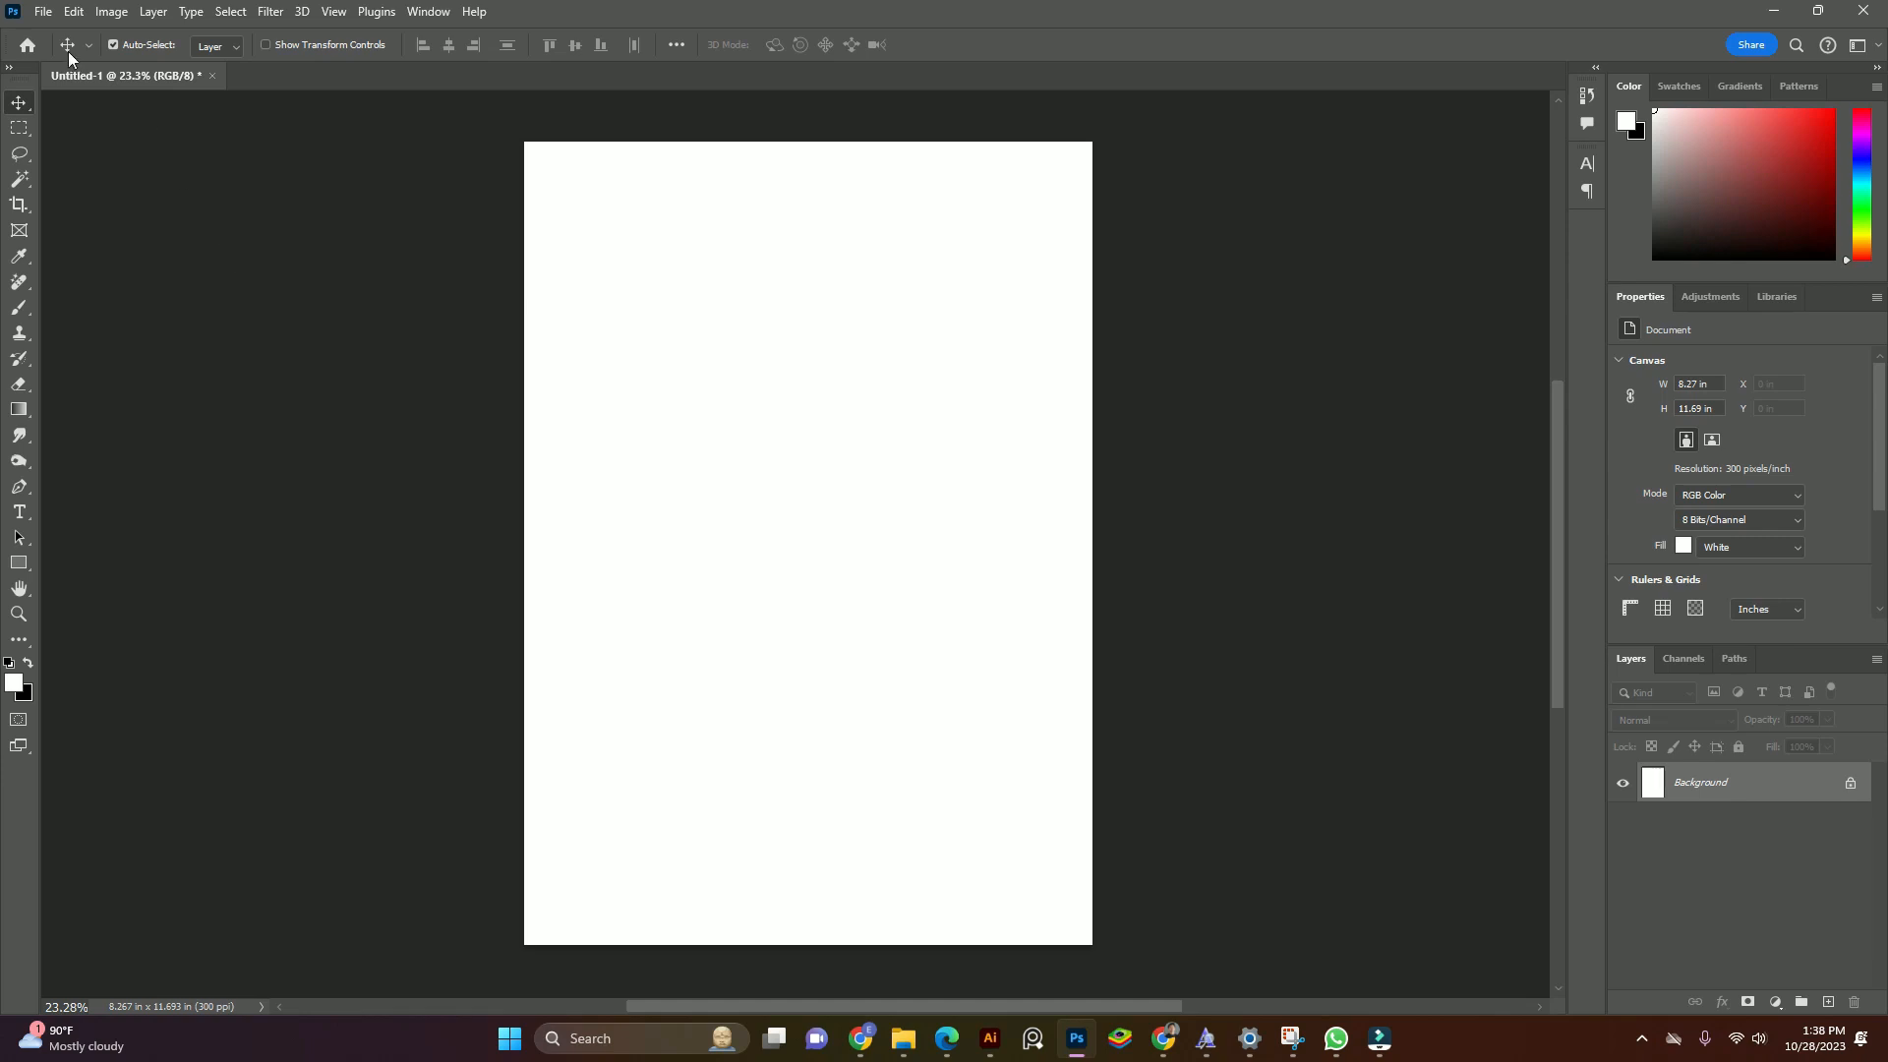
{"action": "left_click", "coordinate": [43, 11]}
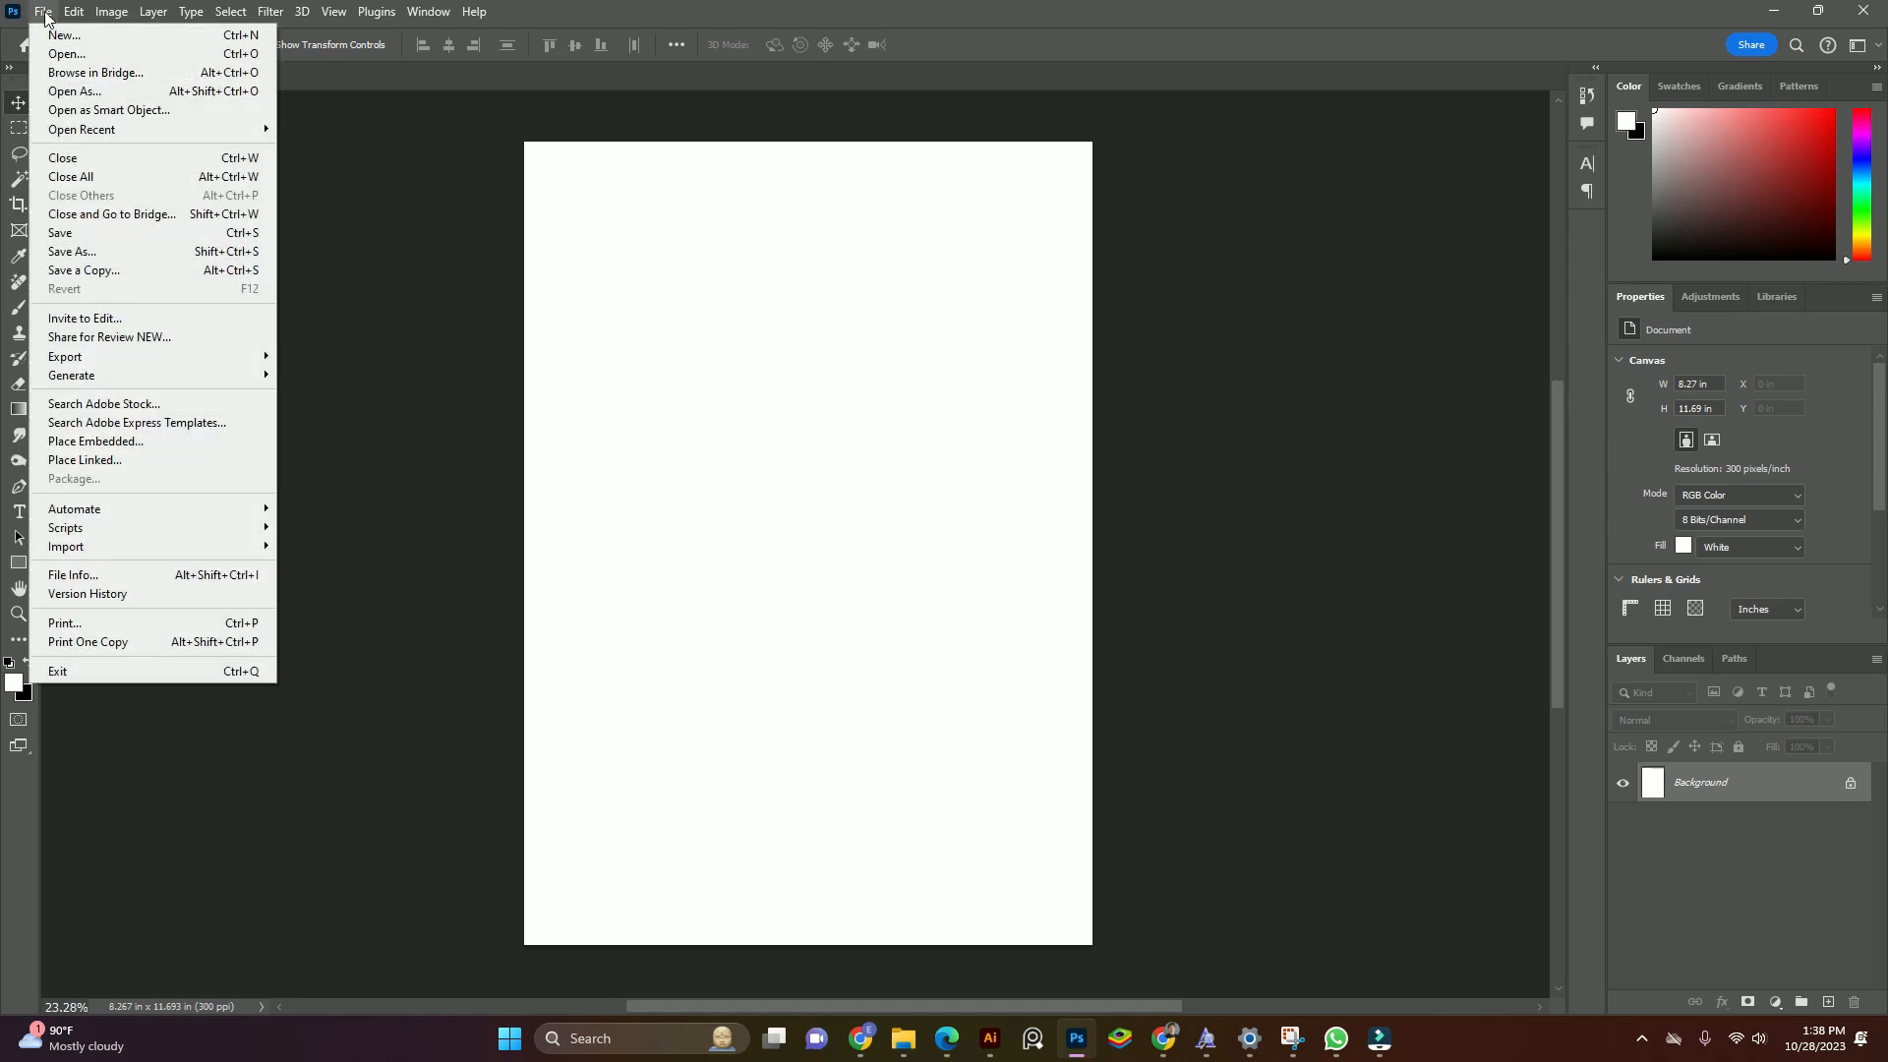
{"action": "left_click", "coordinate": [110, 444]}
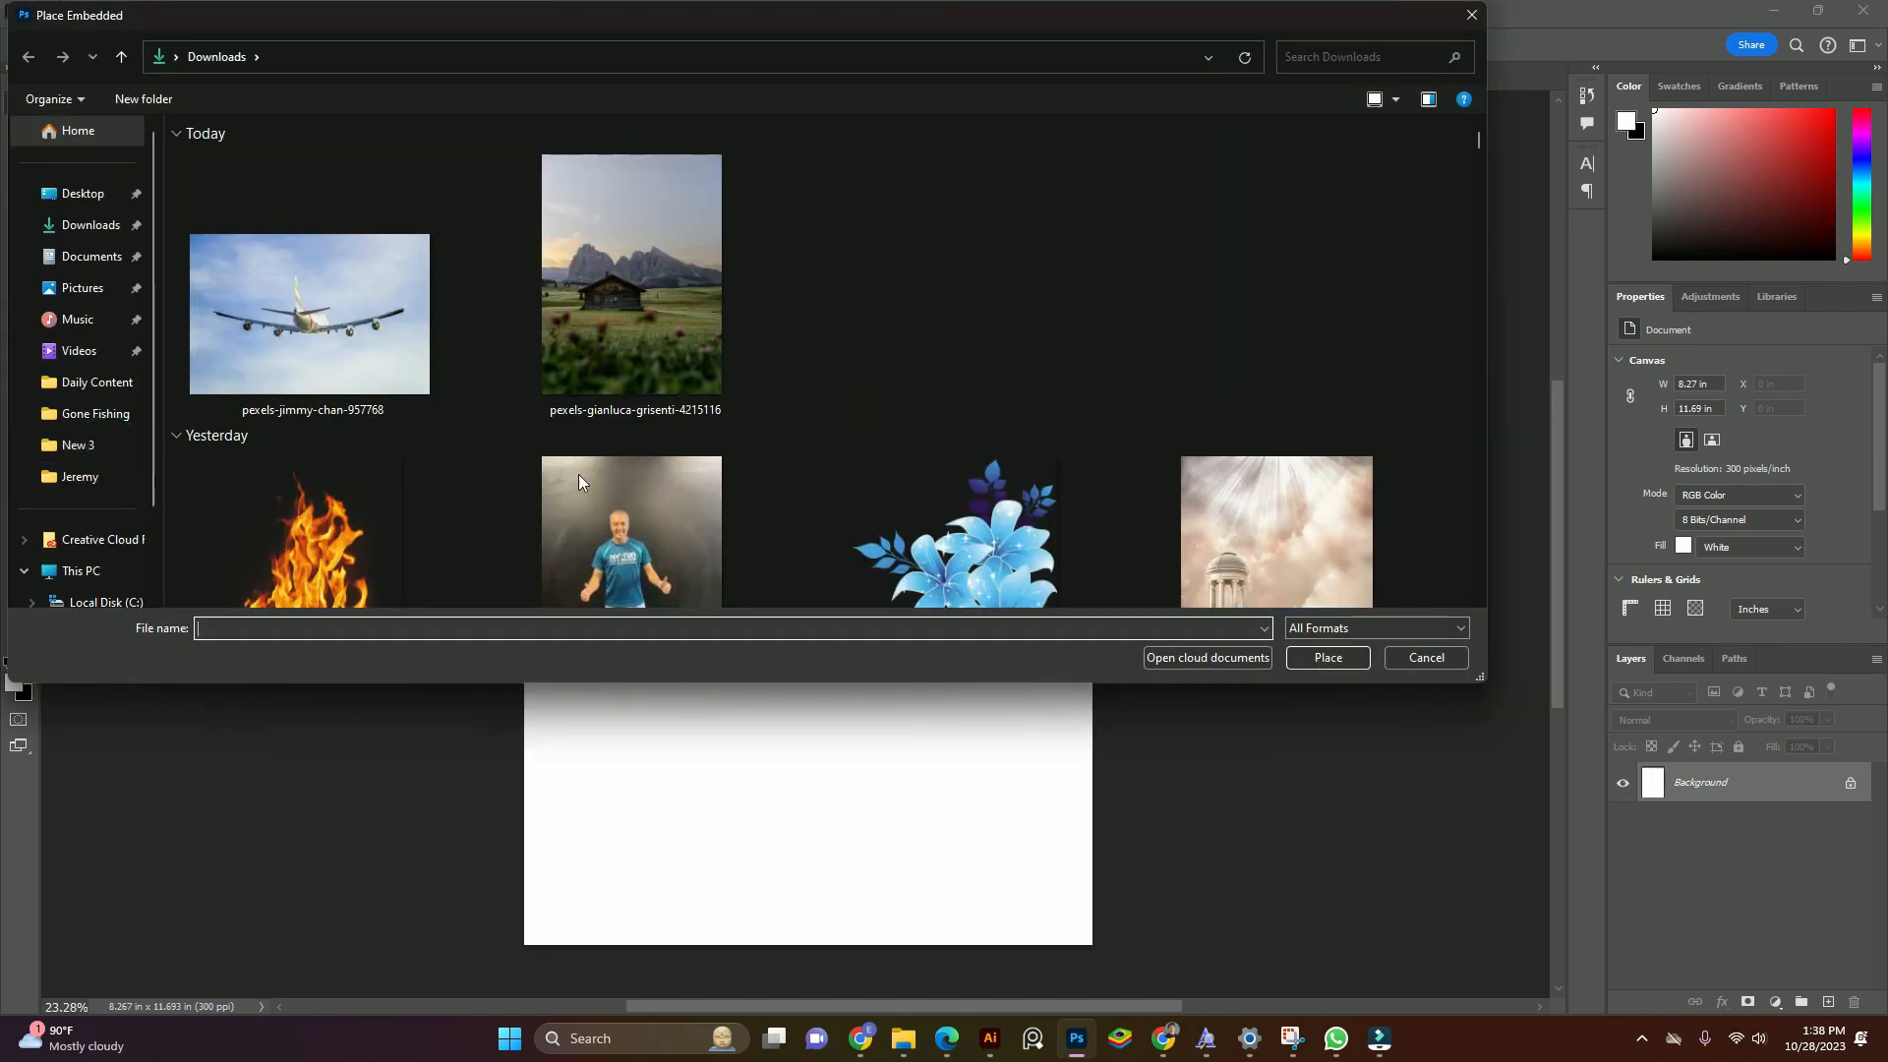
{"action": "left_click", "coordinate": [643, 319]}
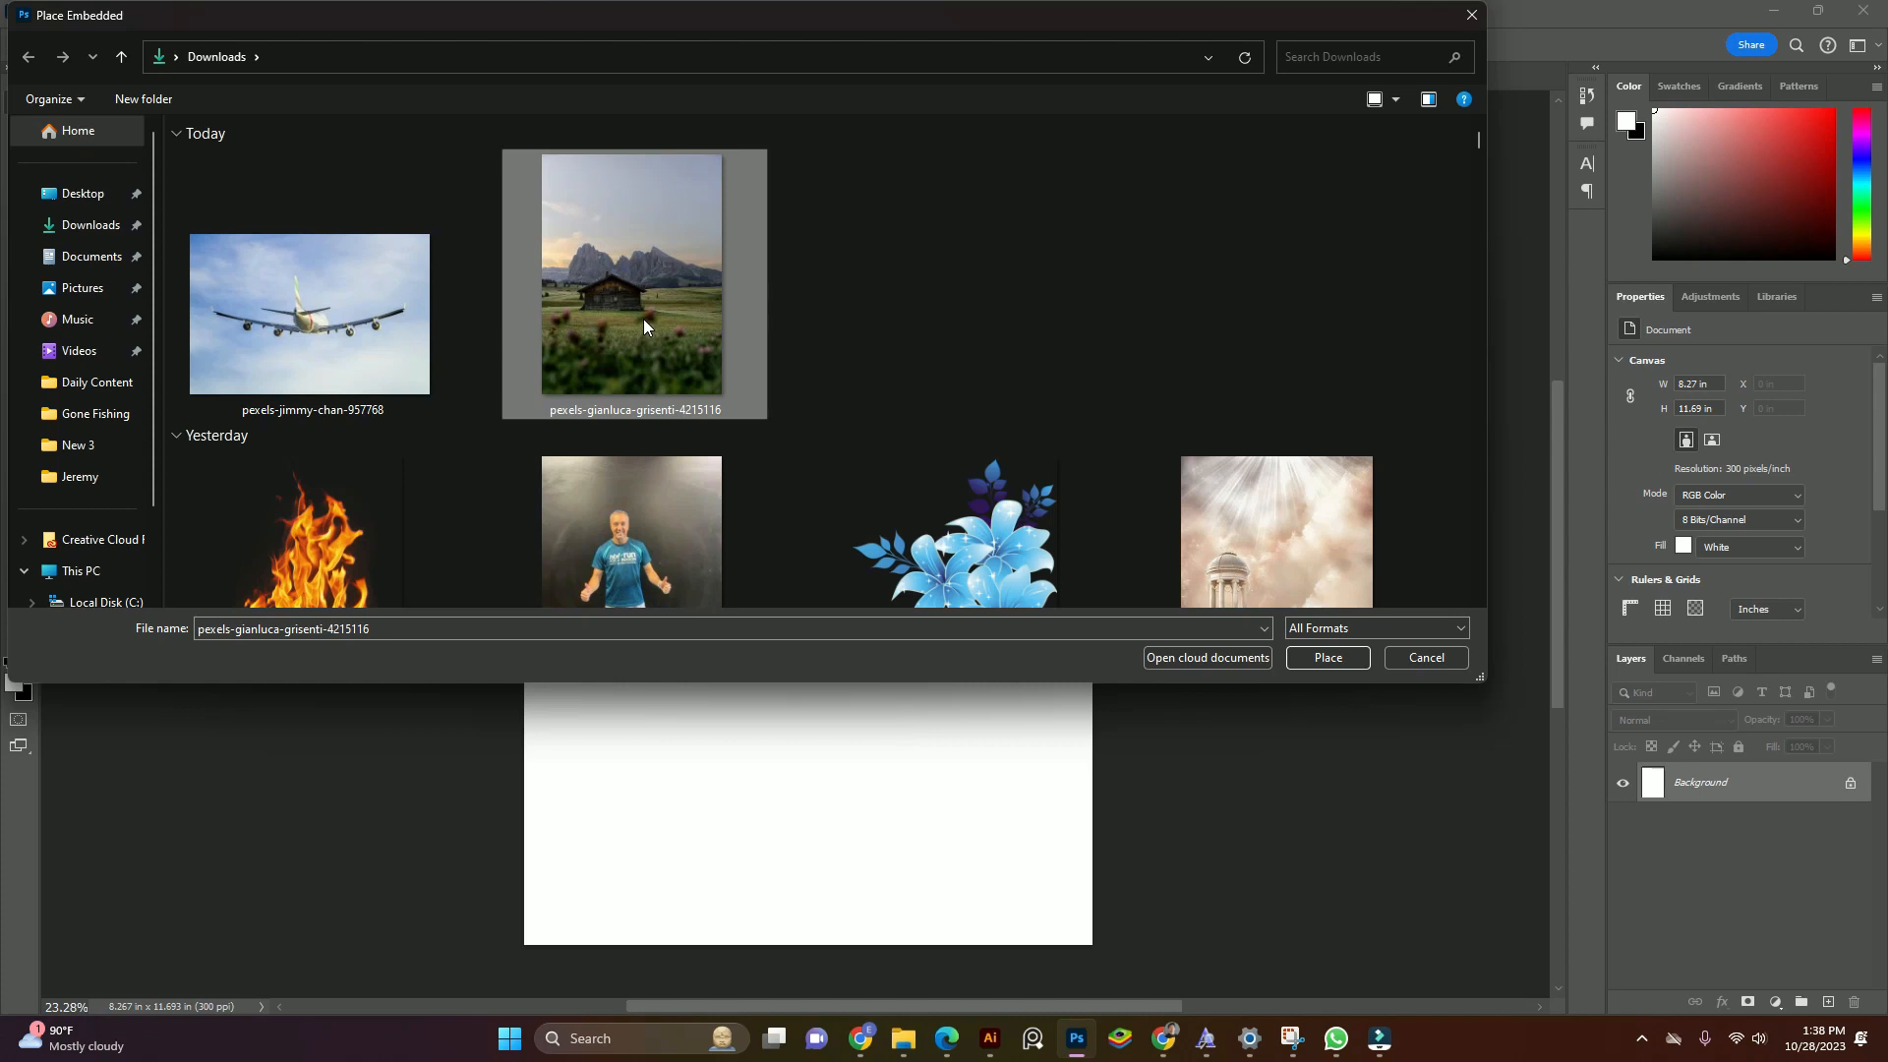
{"action": "left_click", "coordinate": [1342, 659]}
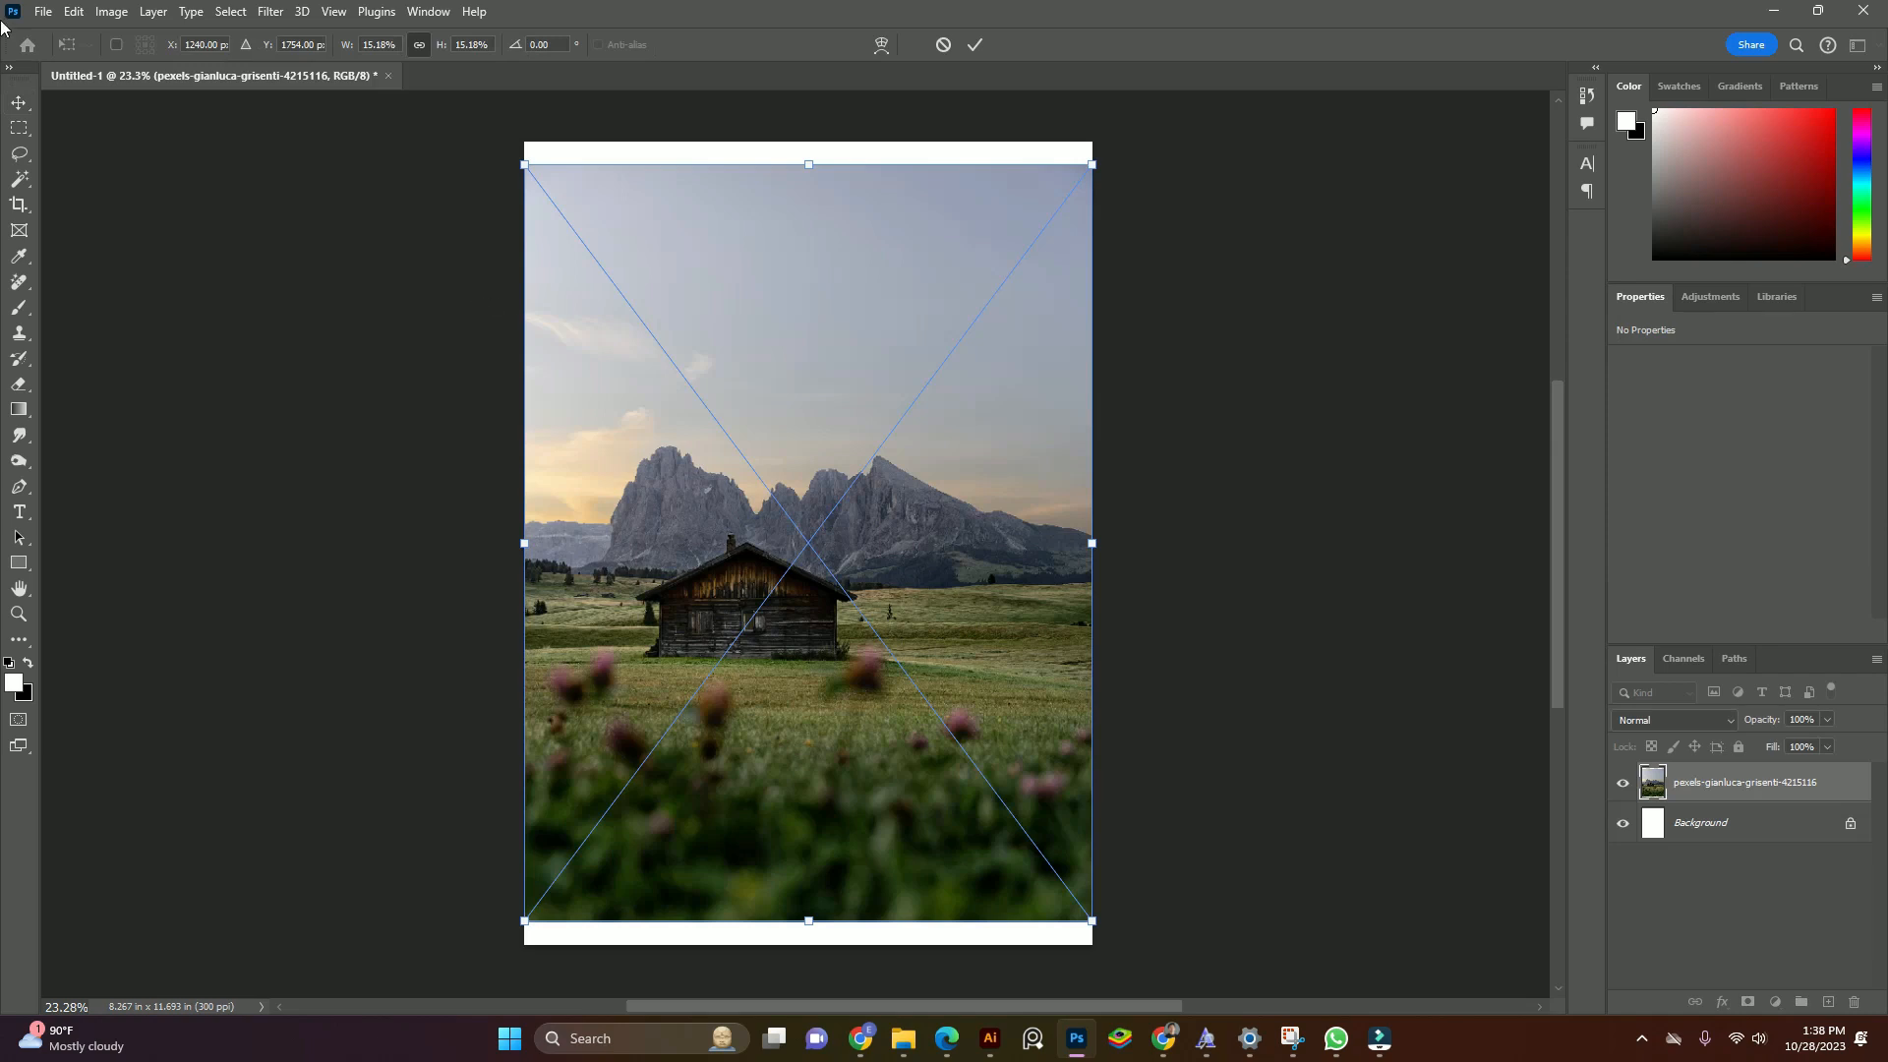
{"action": "left_click", "coordinate": [20, 104]}
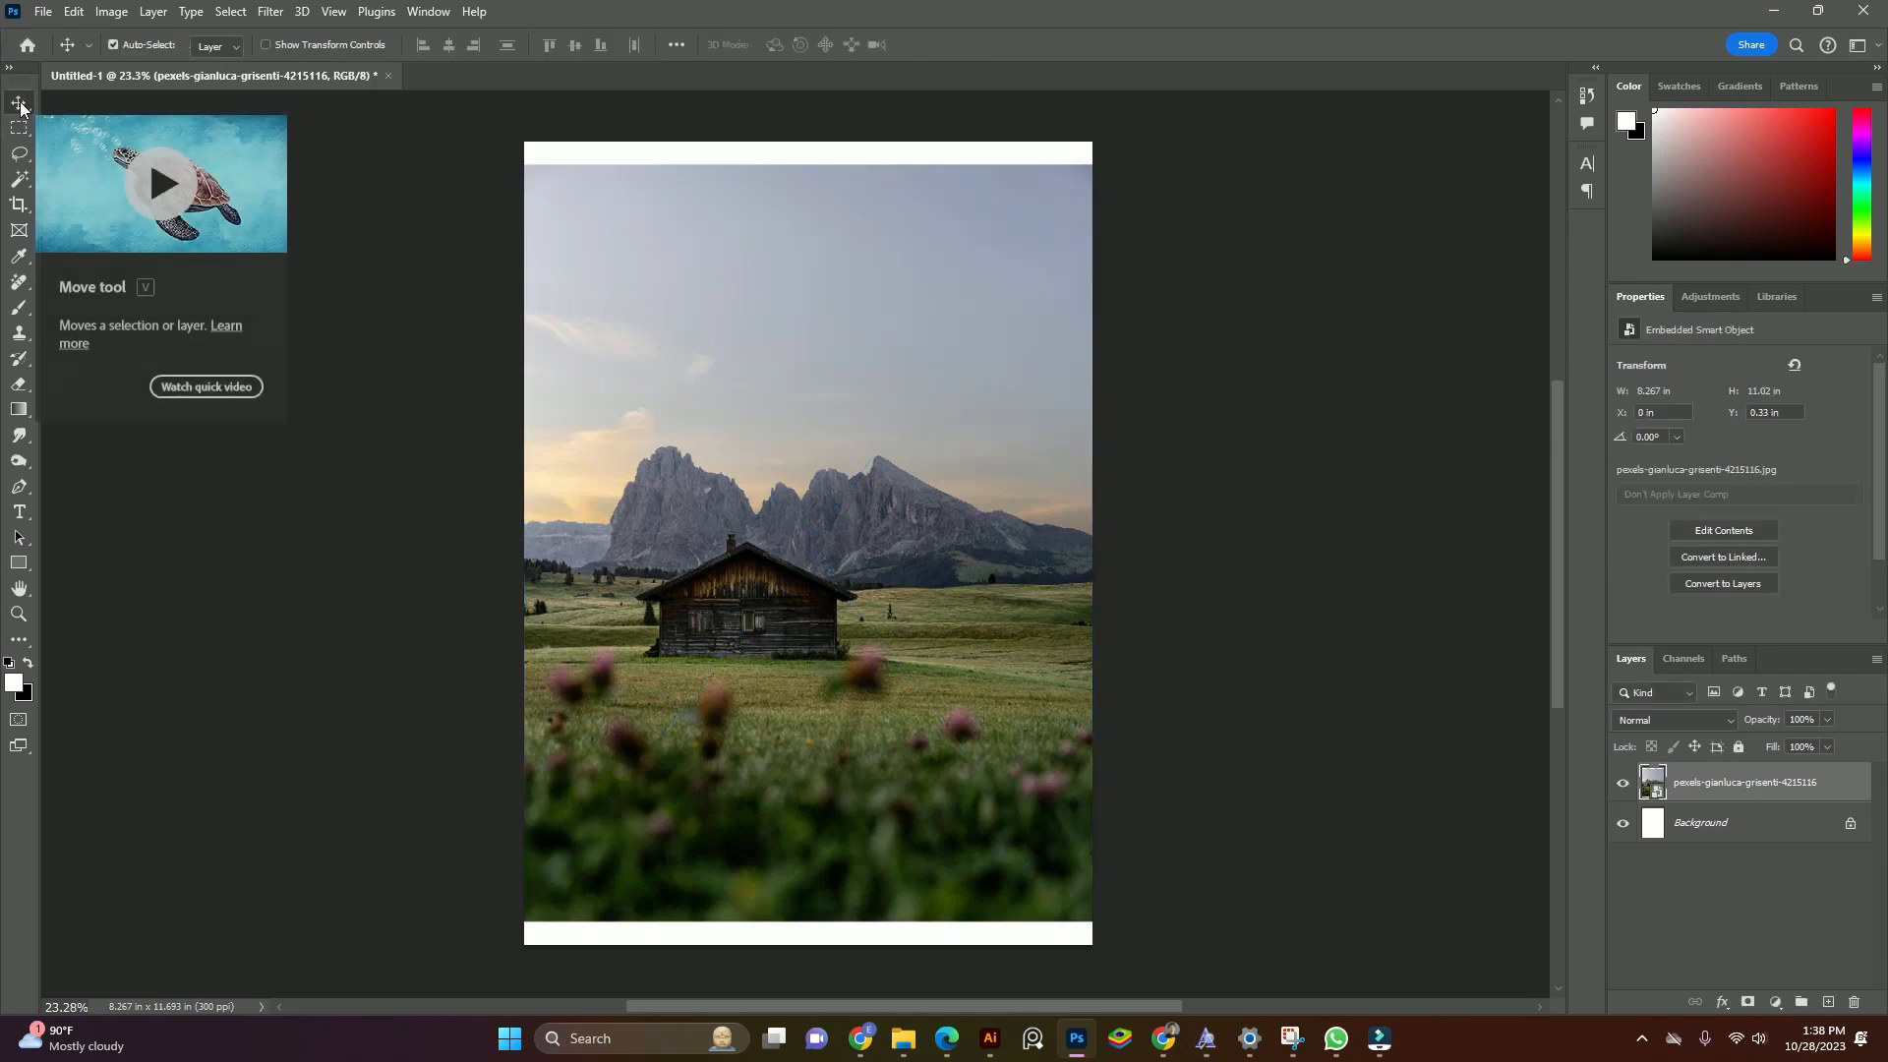
Scale the cabin landscape layer proportionally from its center to about 16.18% so it covers the whole canvas.
{"action": "left_click", "coordinate": [875, 462]}
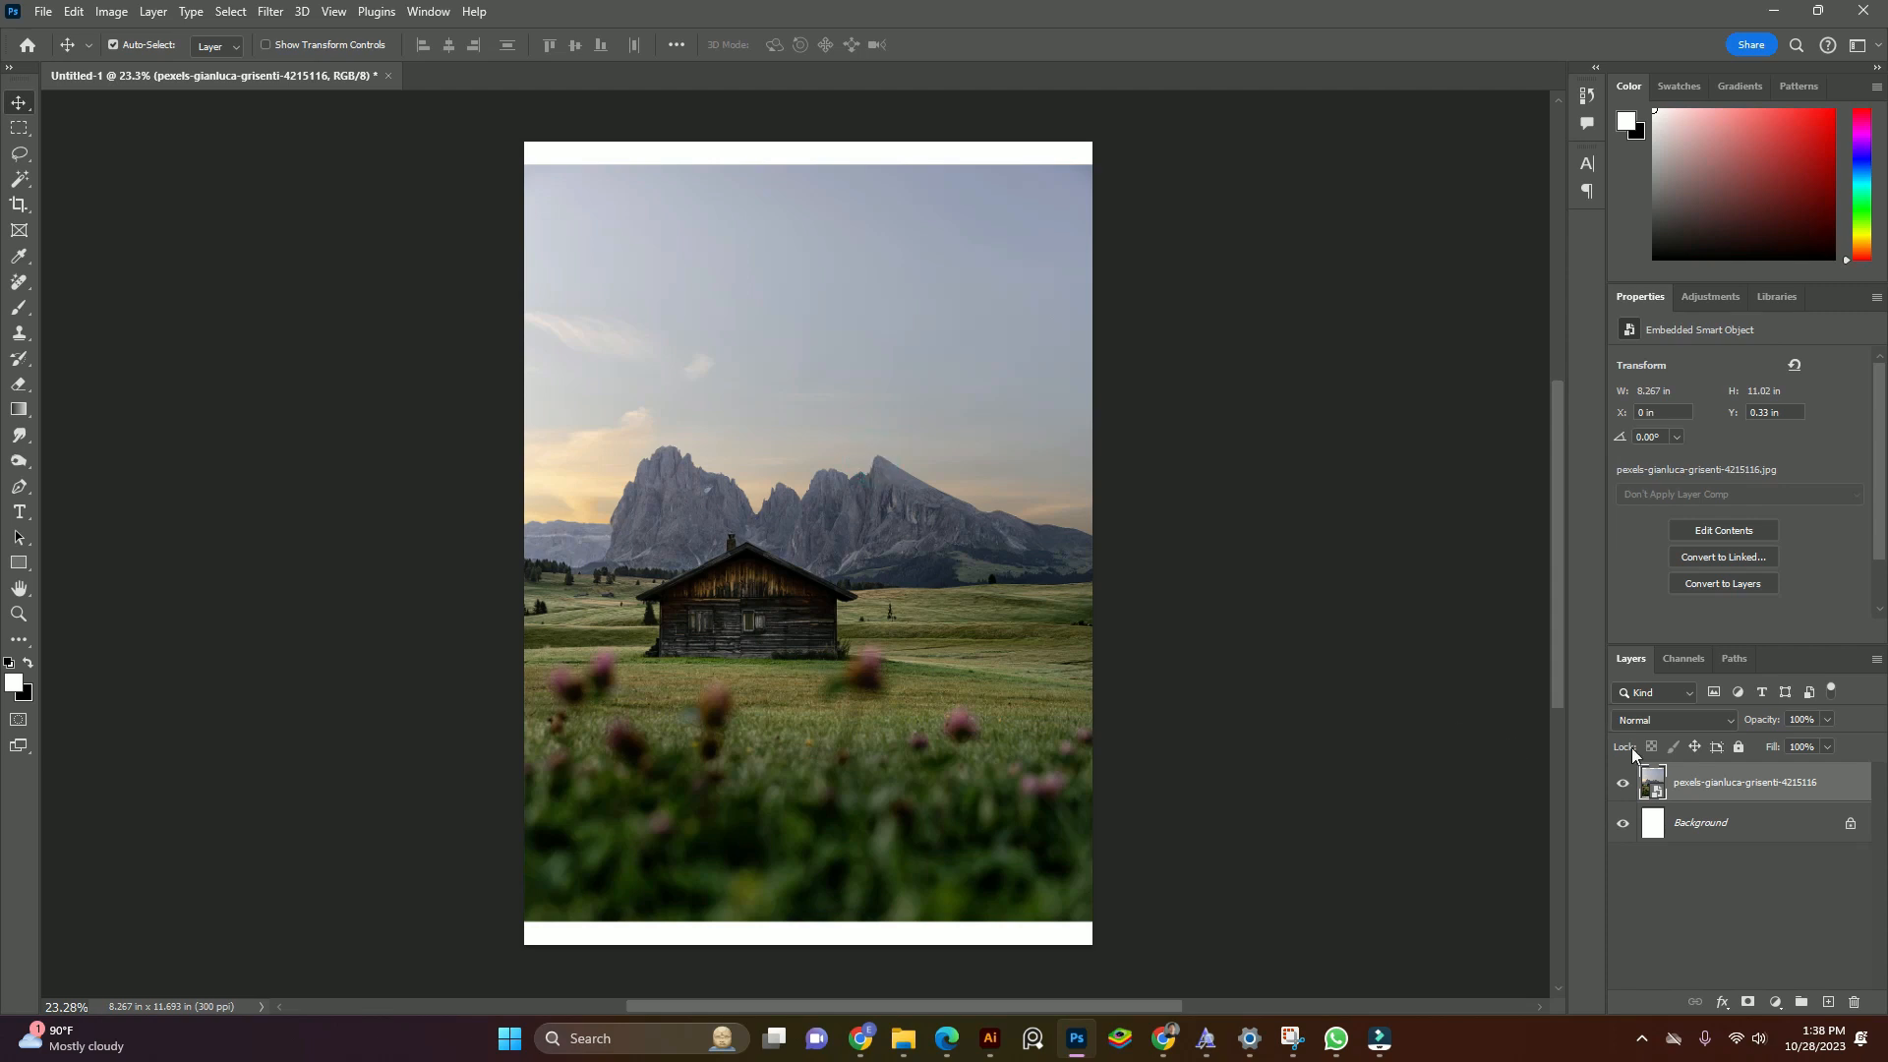
{"action": "left_click", "coordinate": [1712, 790]}
{"action": "key", "text": "ctrl+t"}
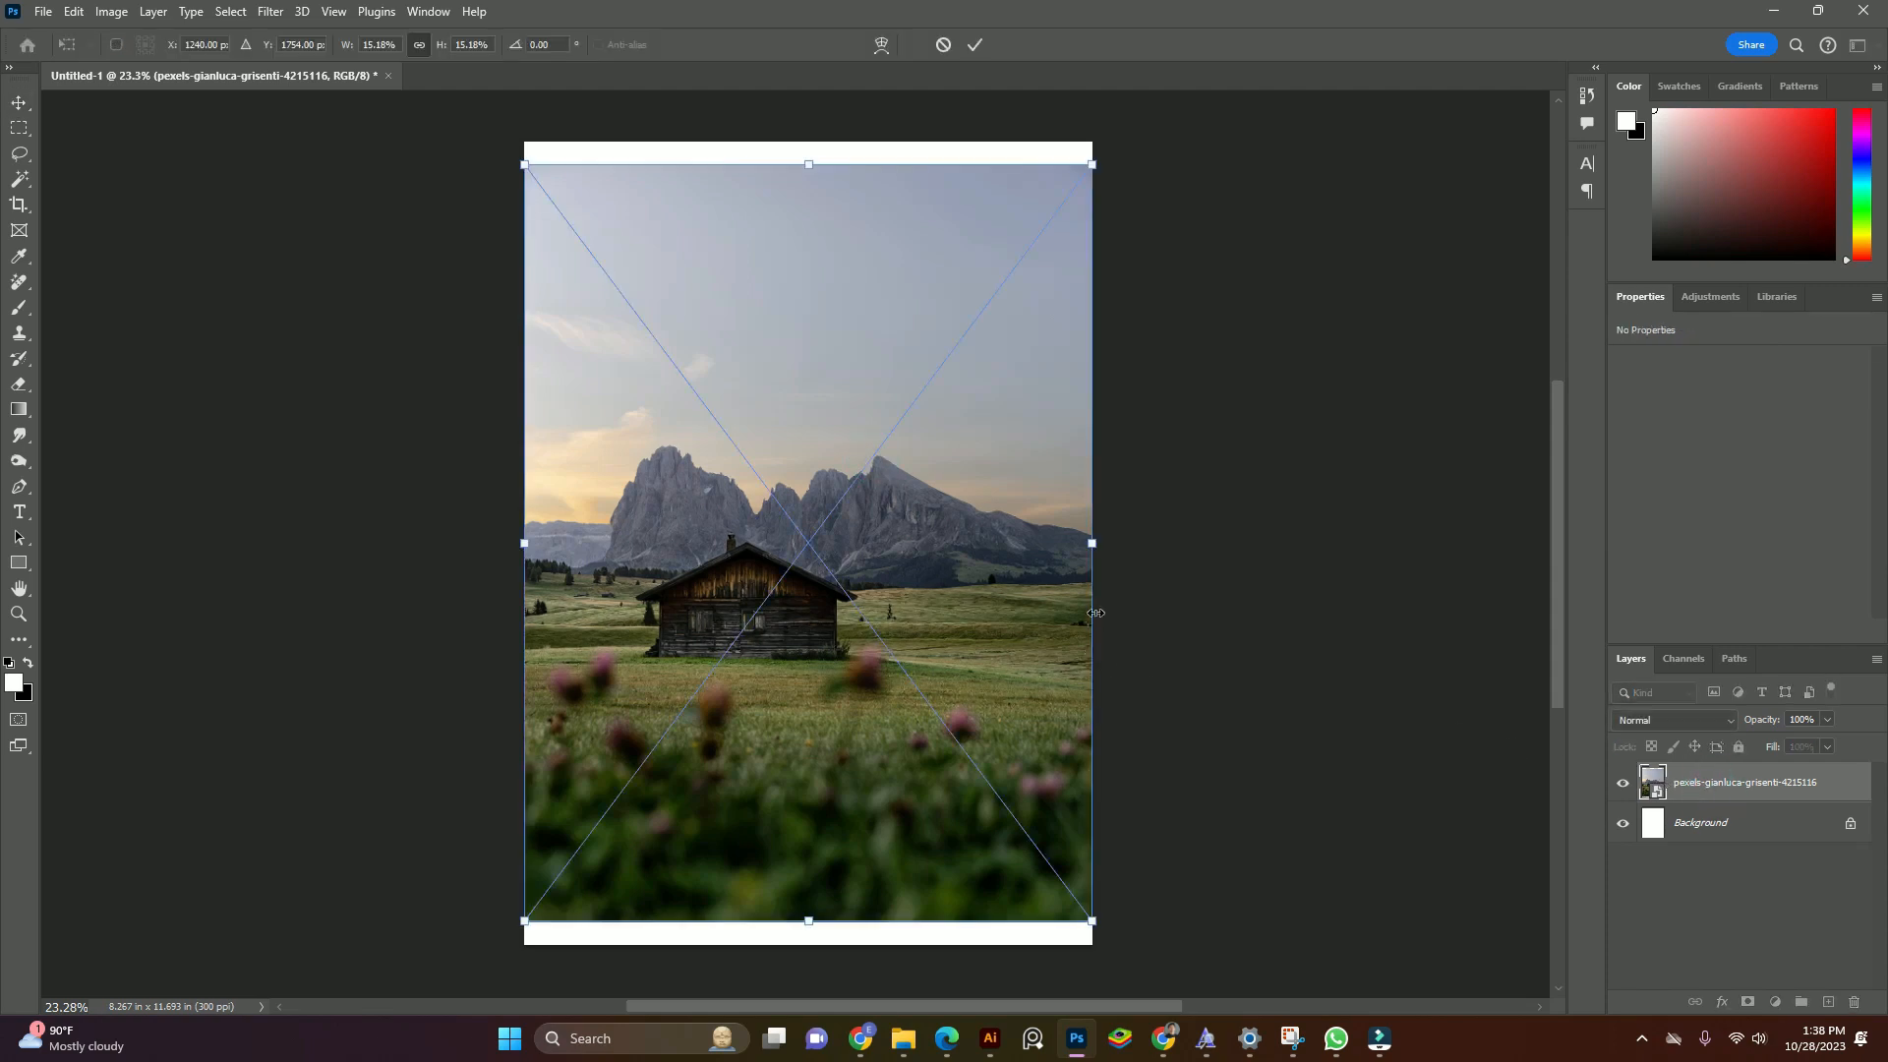
{"action": "left_click_drag", "start_coordinate": [1093, 546], "coordinate": [1110, 542]}
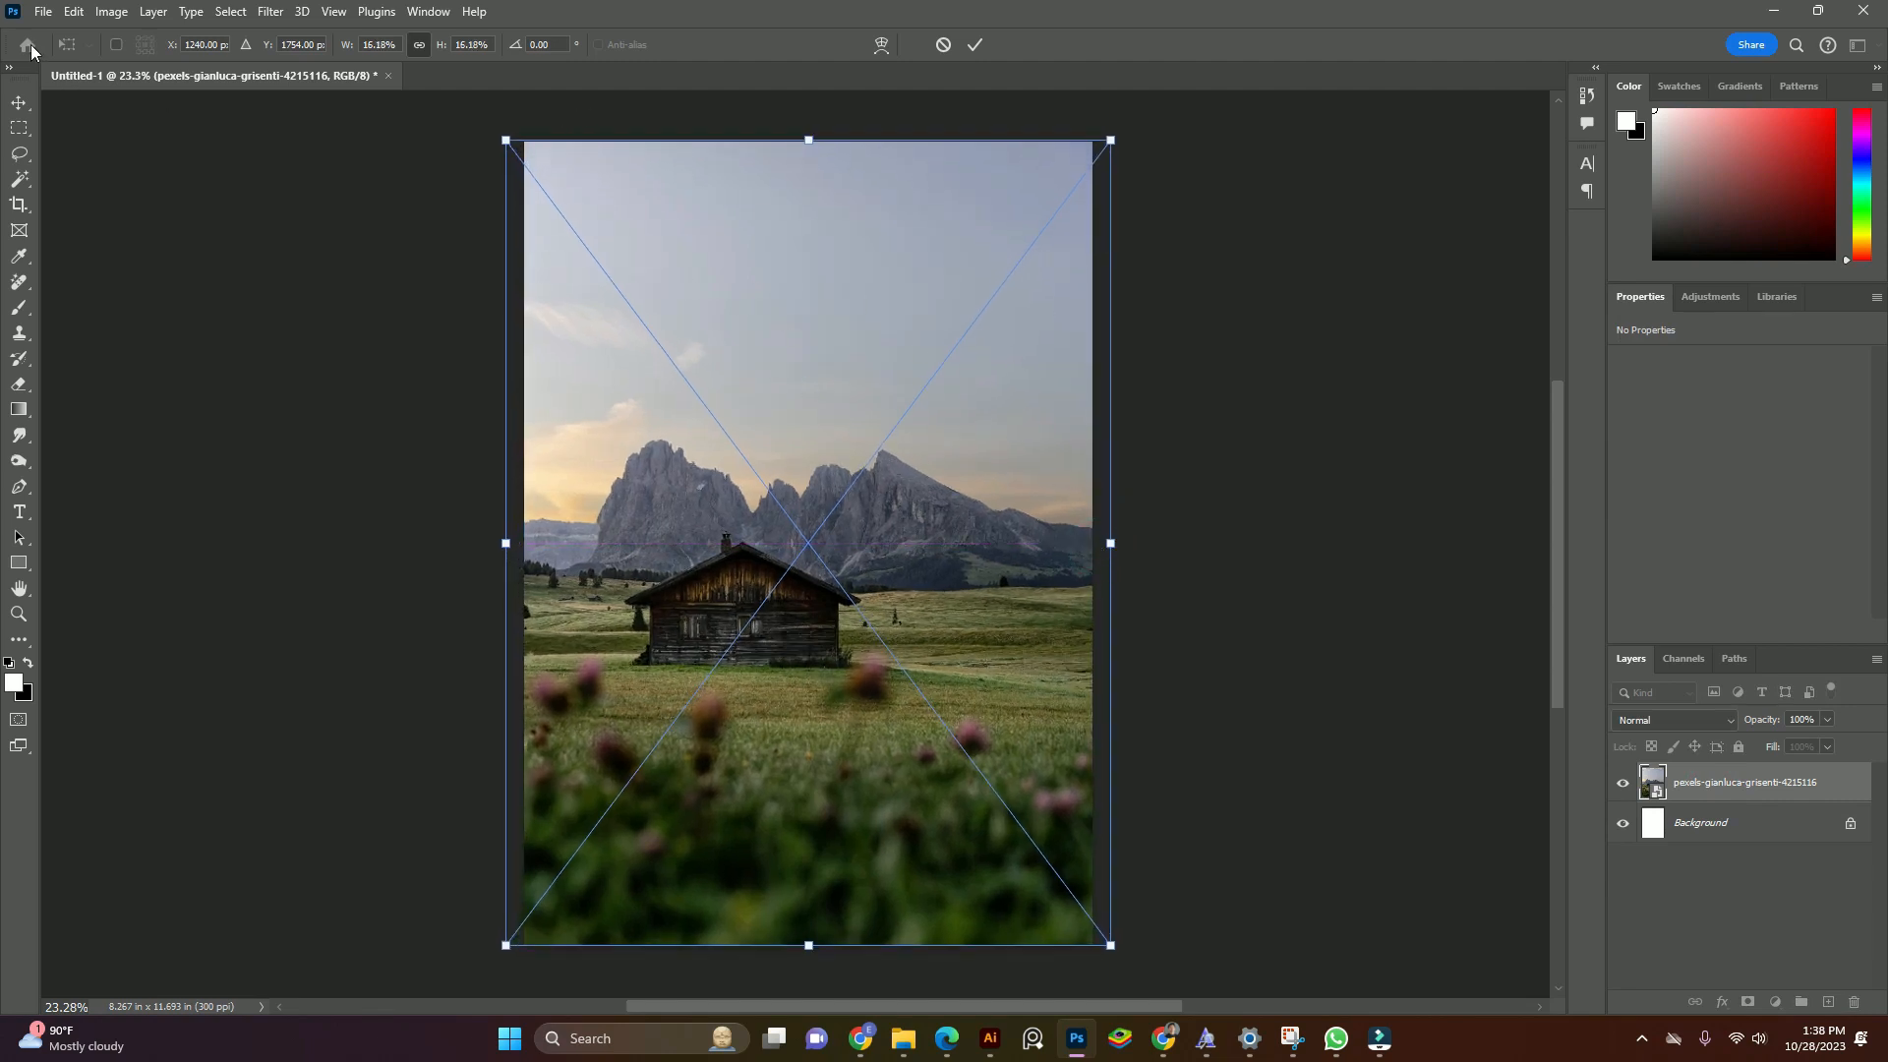
{"action": "left_click", "coordinate": [19, 103]}
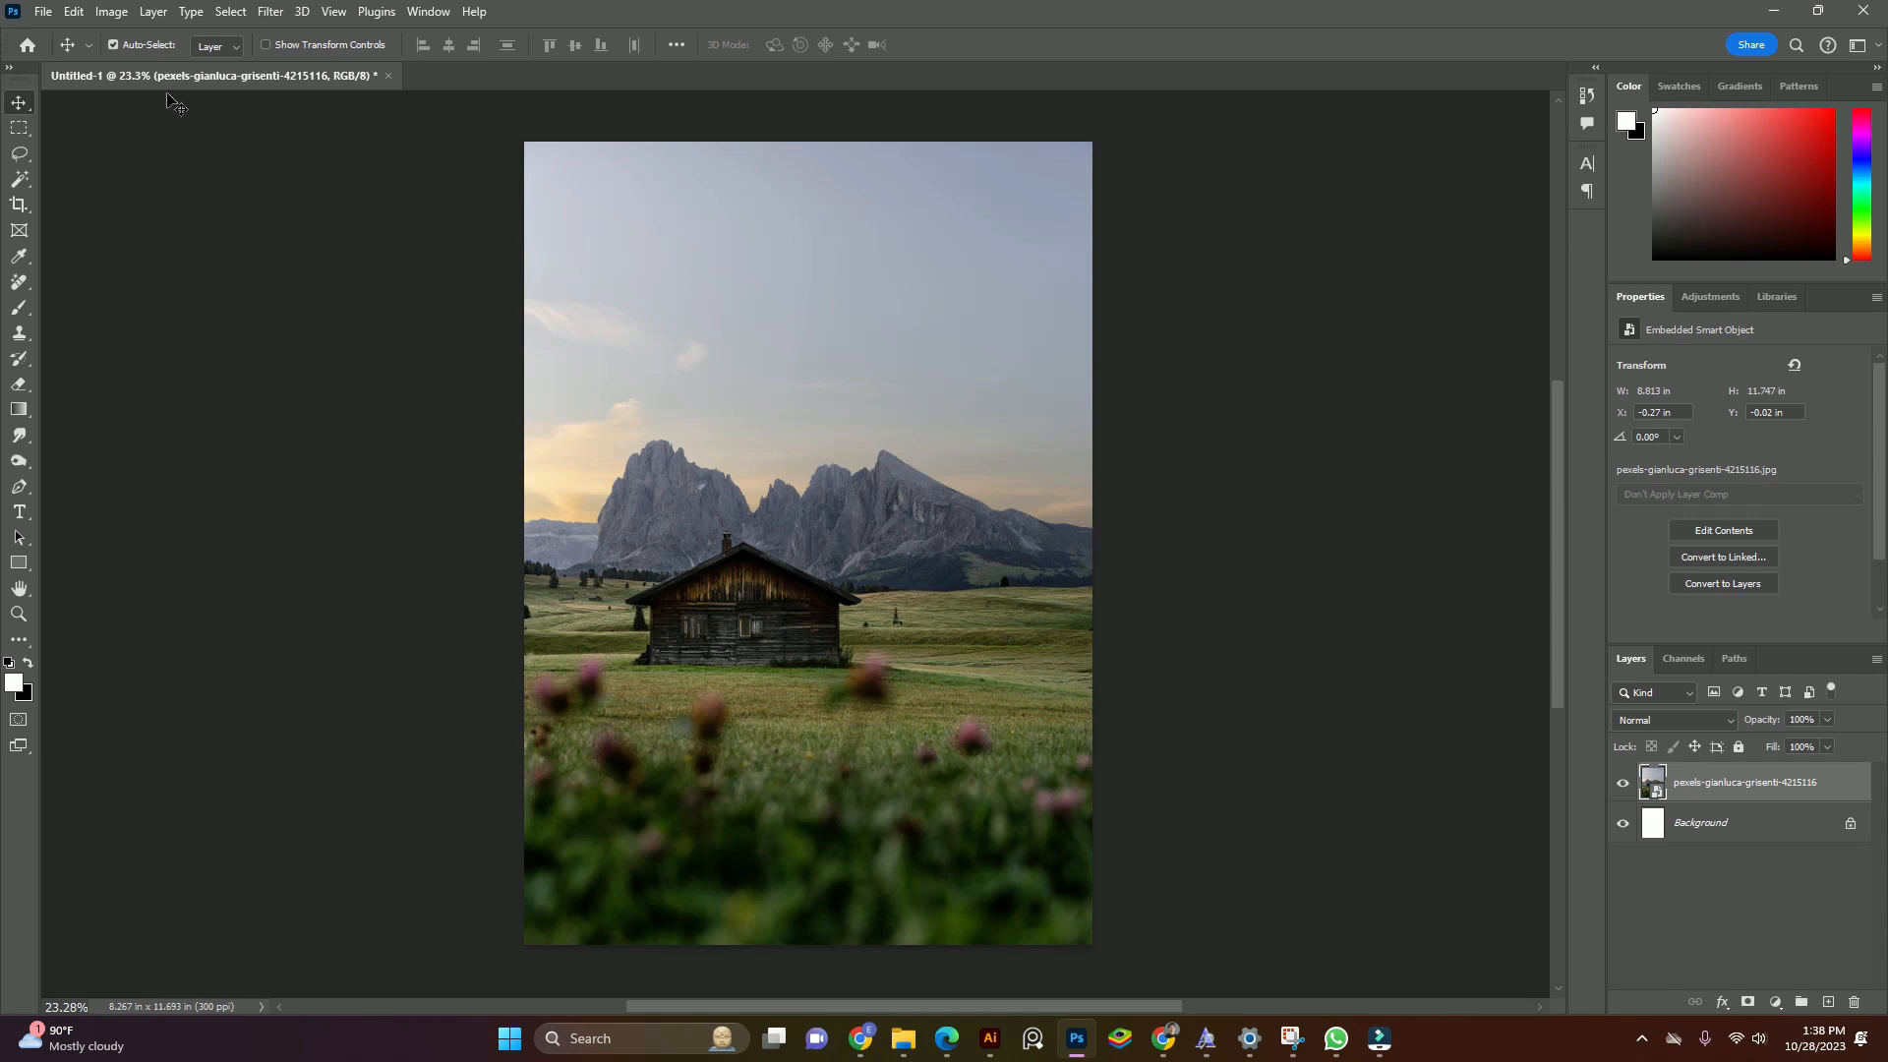
{"action": "left_click", "coordinate": [44, 12]}
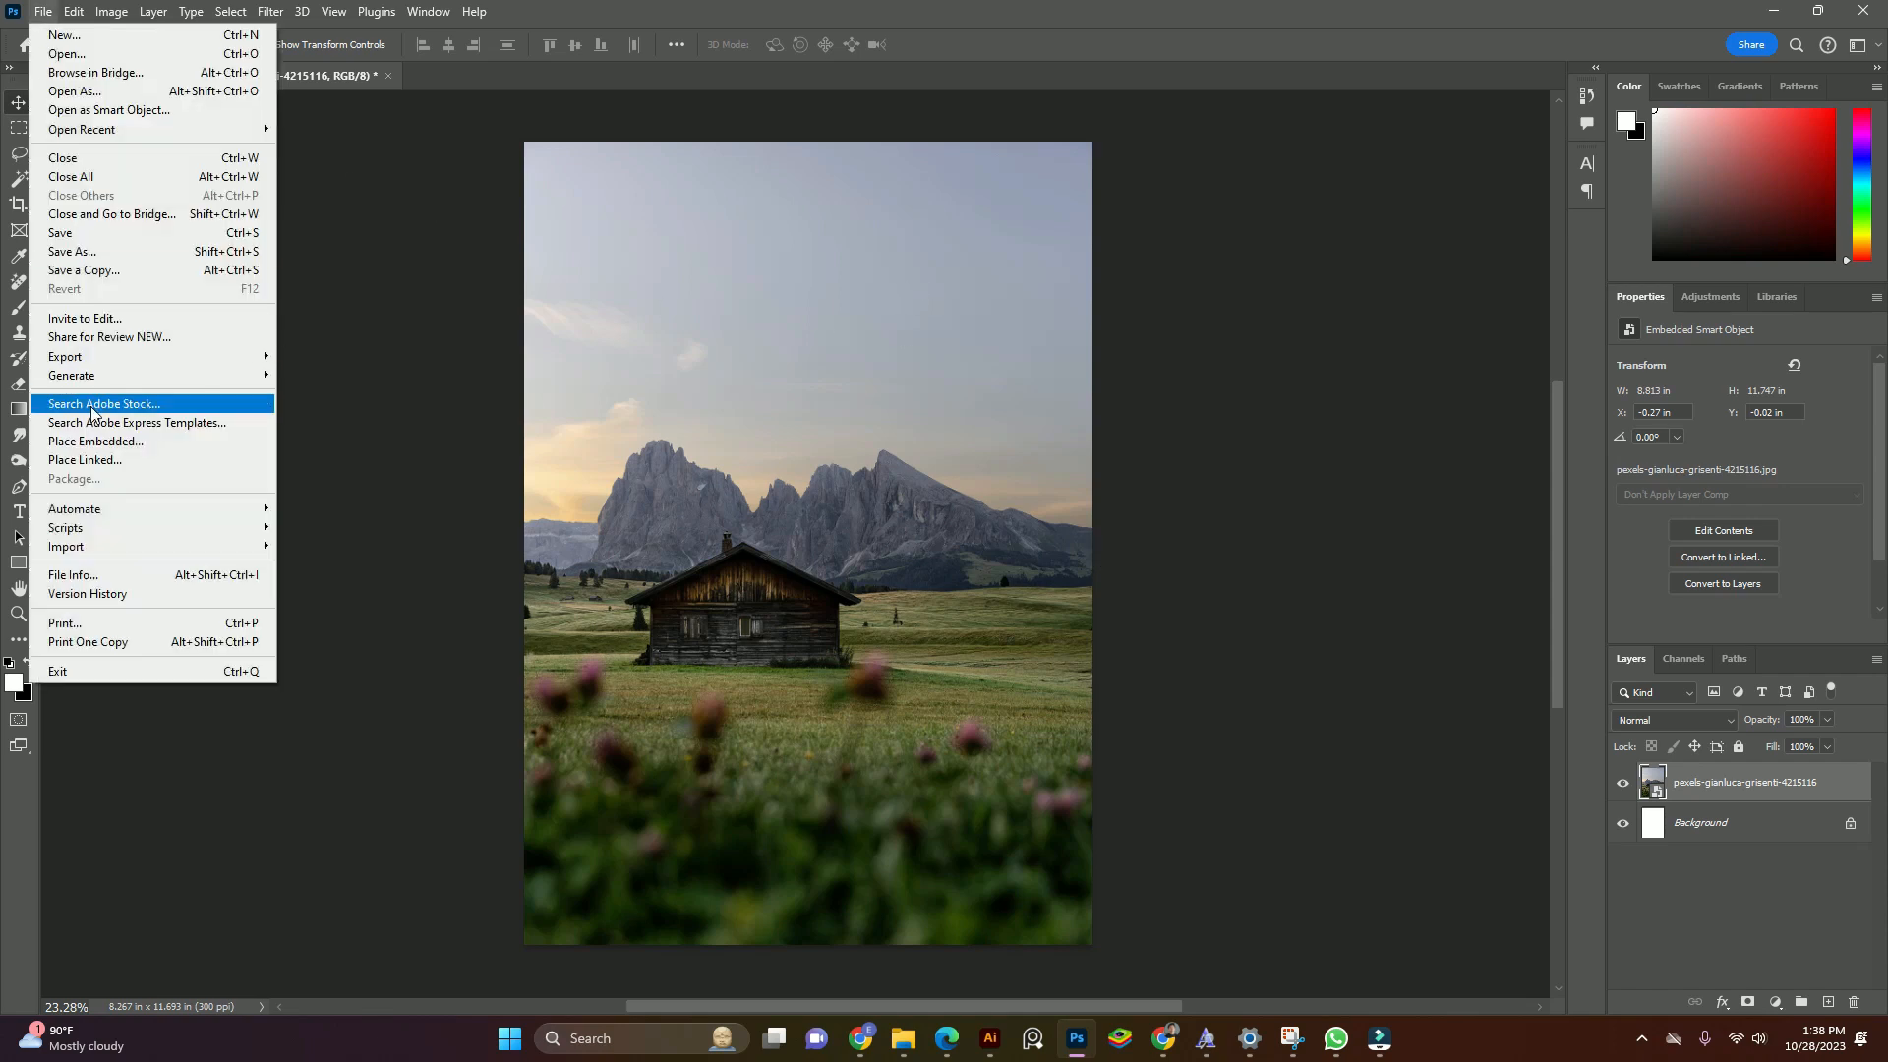
{"action": "left_click", "coordinate": [103, 442]}
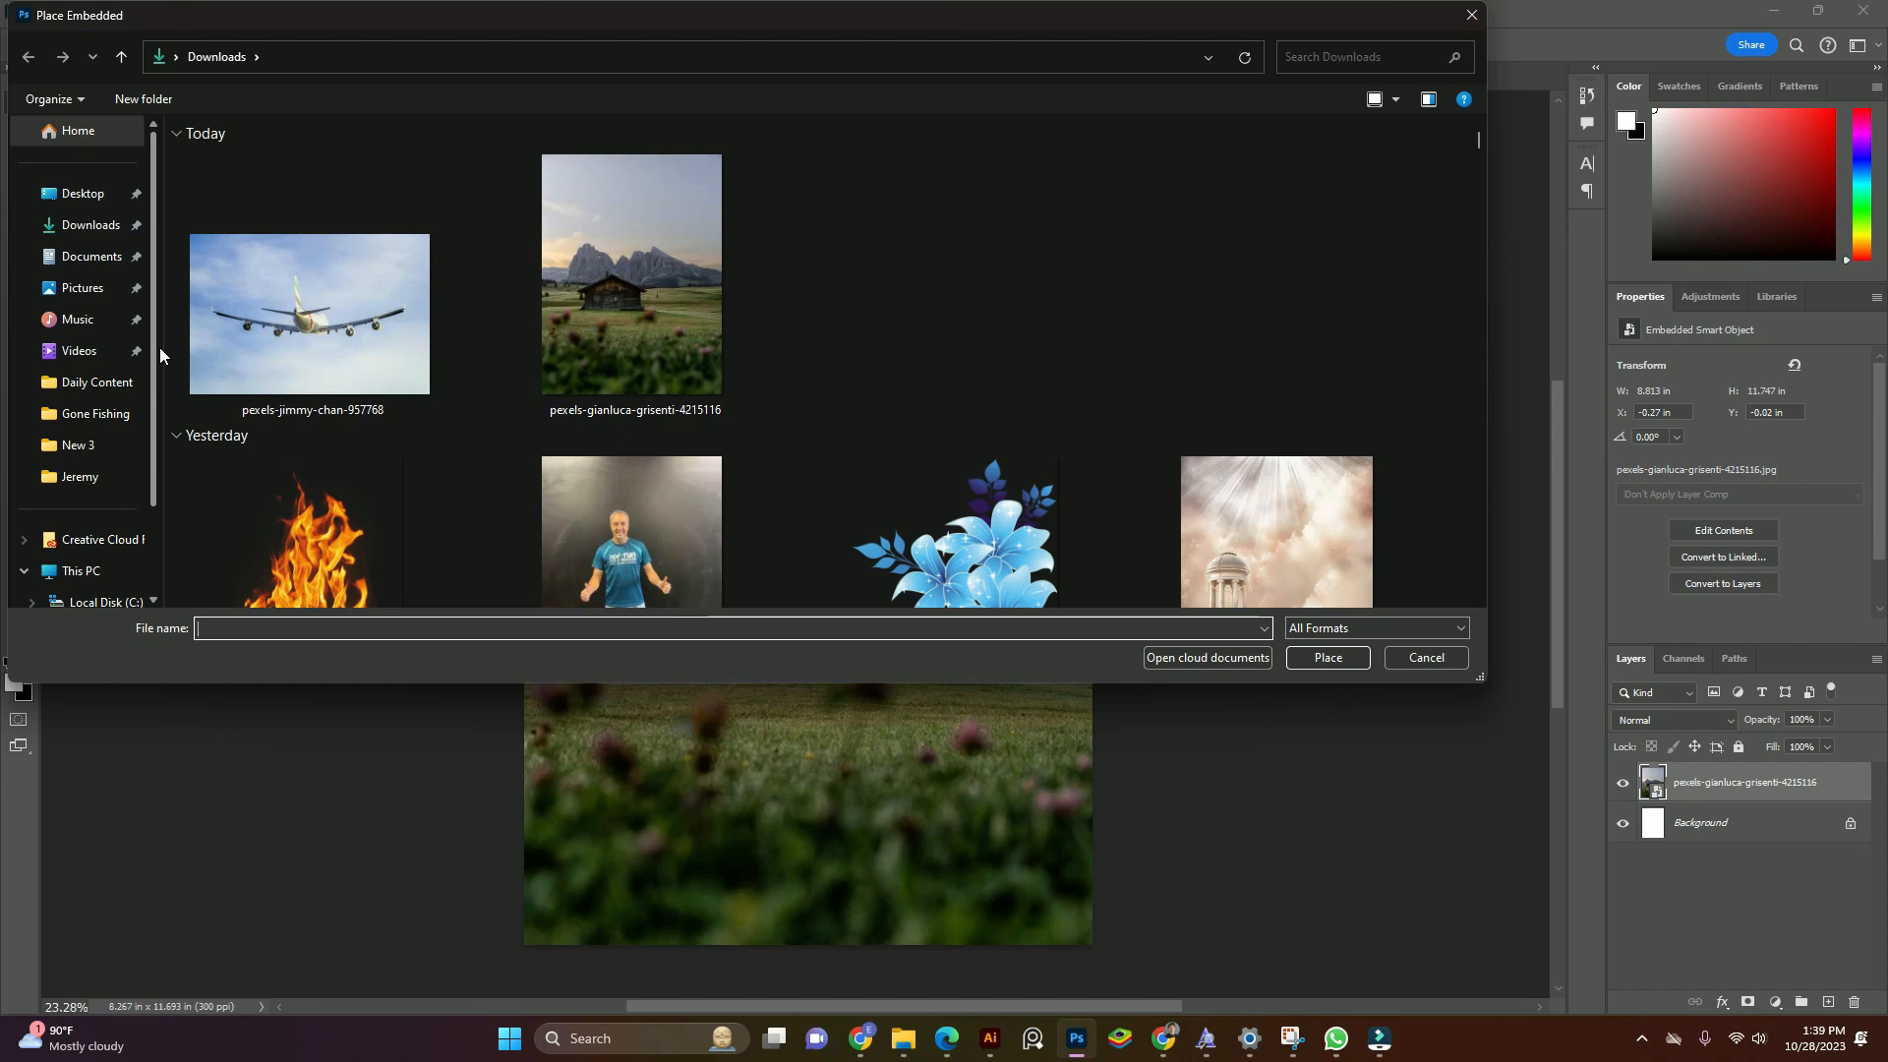
{"action": "left_click", "coordinate": [1424, 658]}
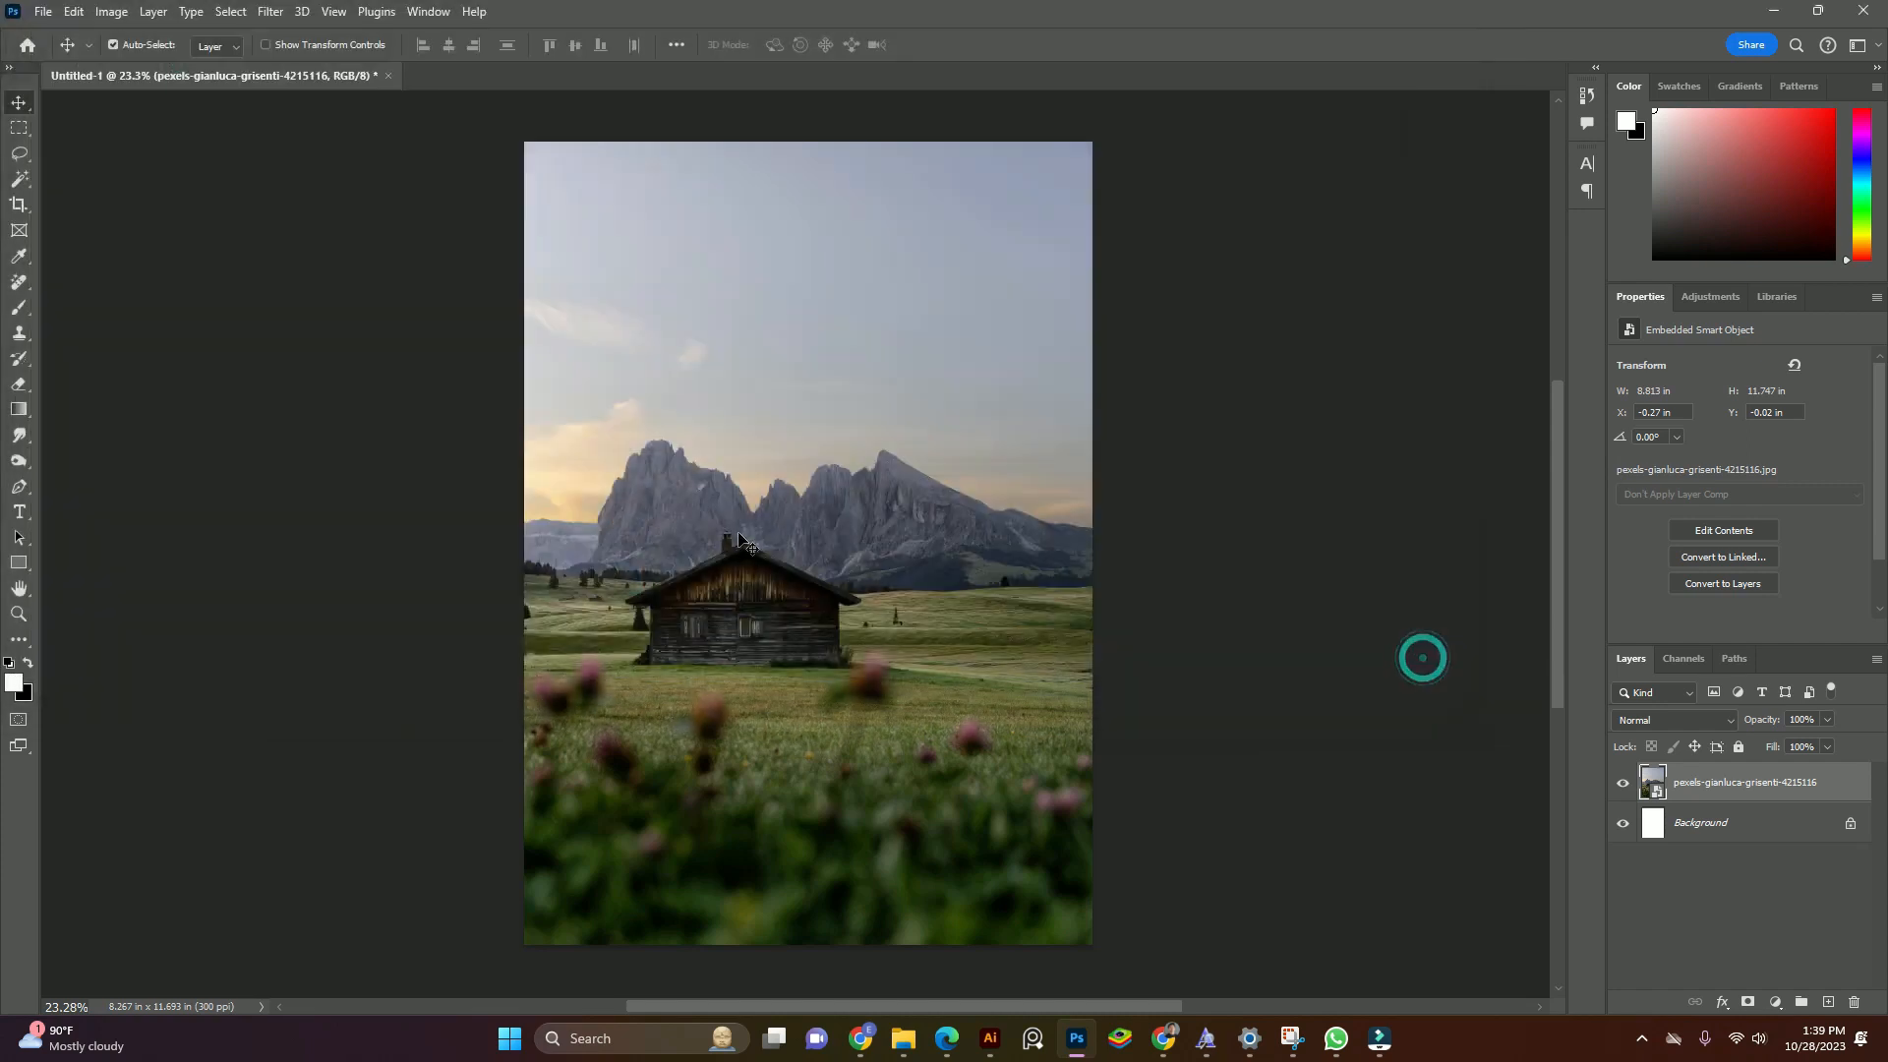
{"action": "left_click", "coordinate": [43, 12]}
{"action": "left_click", "coordinate": [67, 53]}
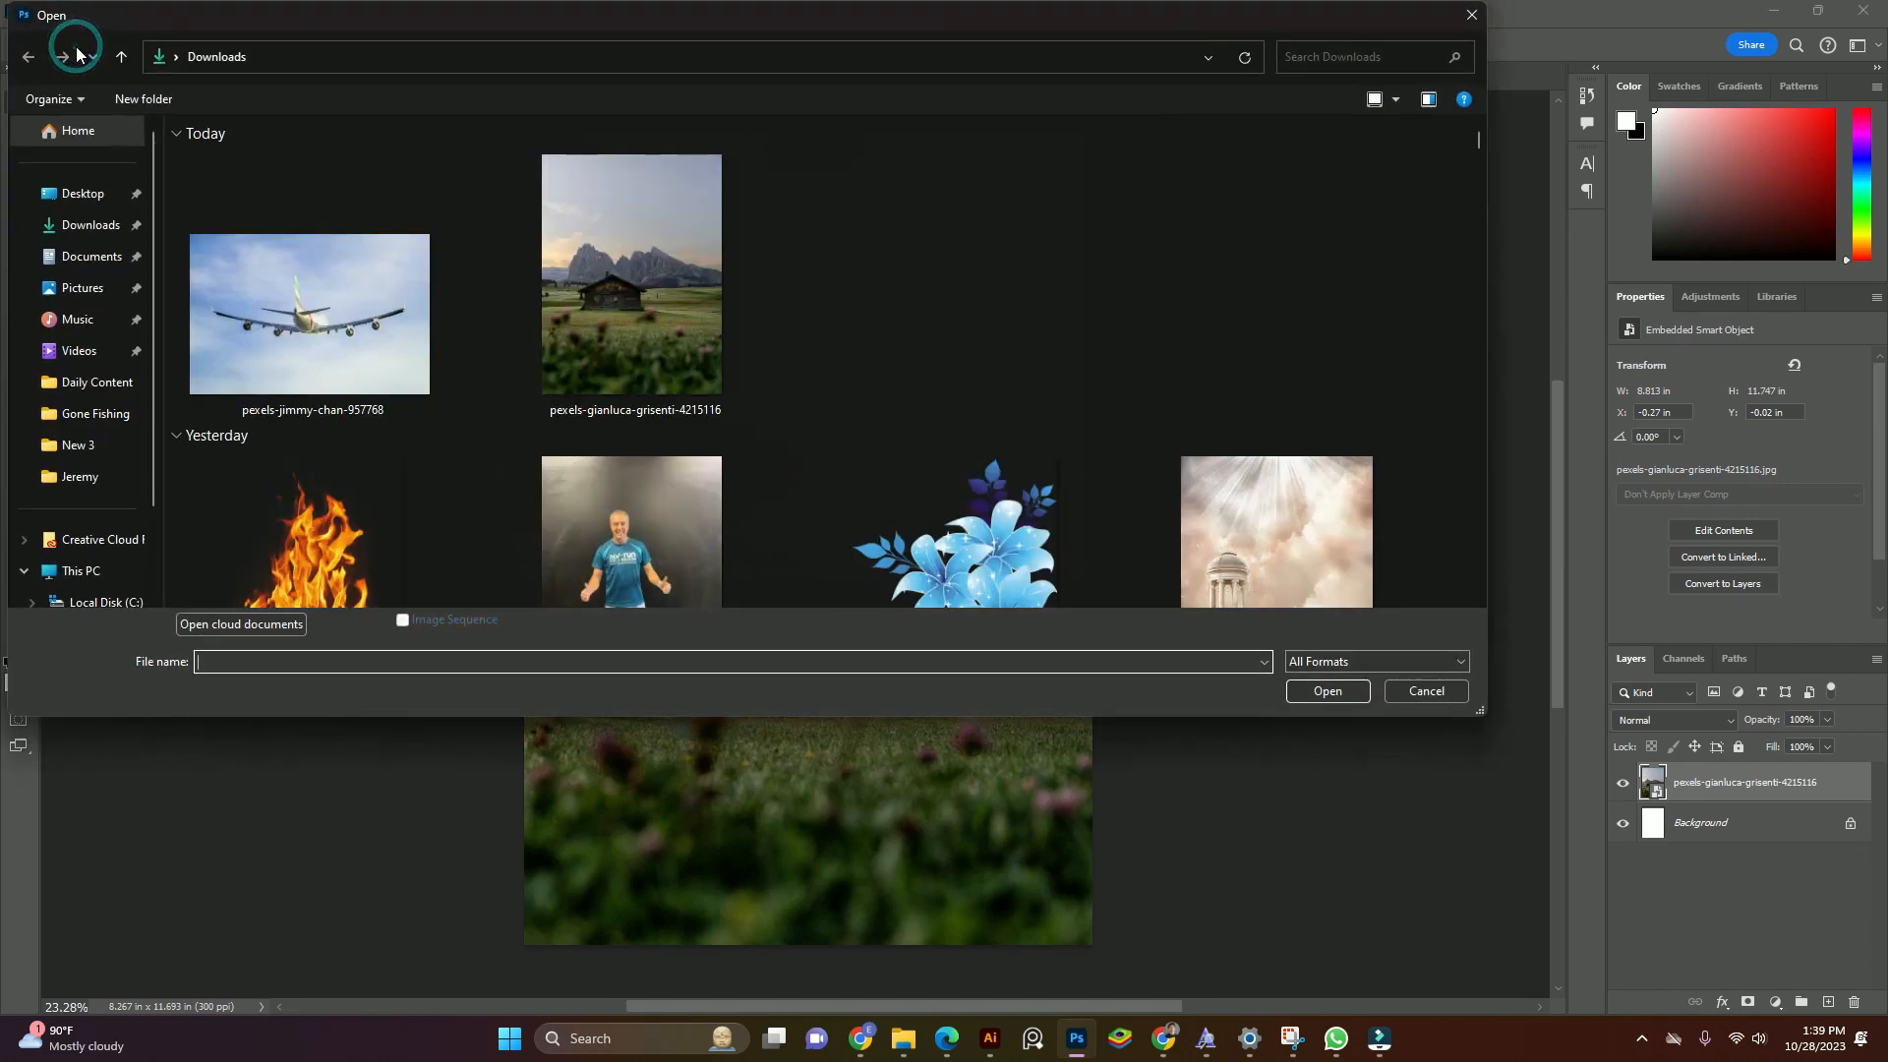
{"action": "left_click", "coordinate": [260, 297]}
{"action": "left_click", "coordinate": [1327, 690]}
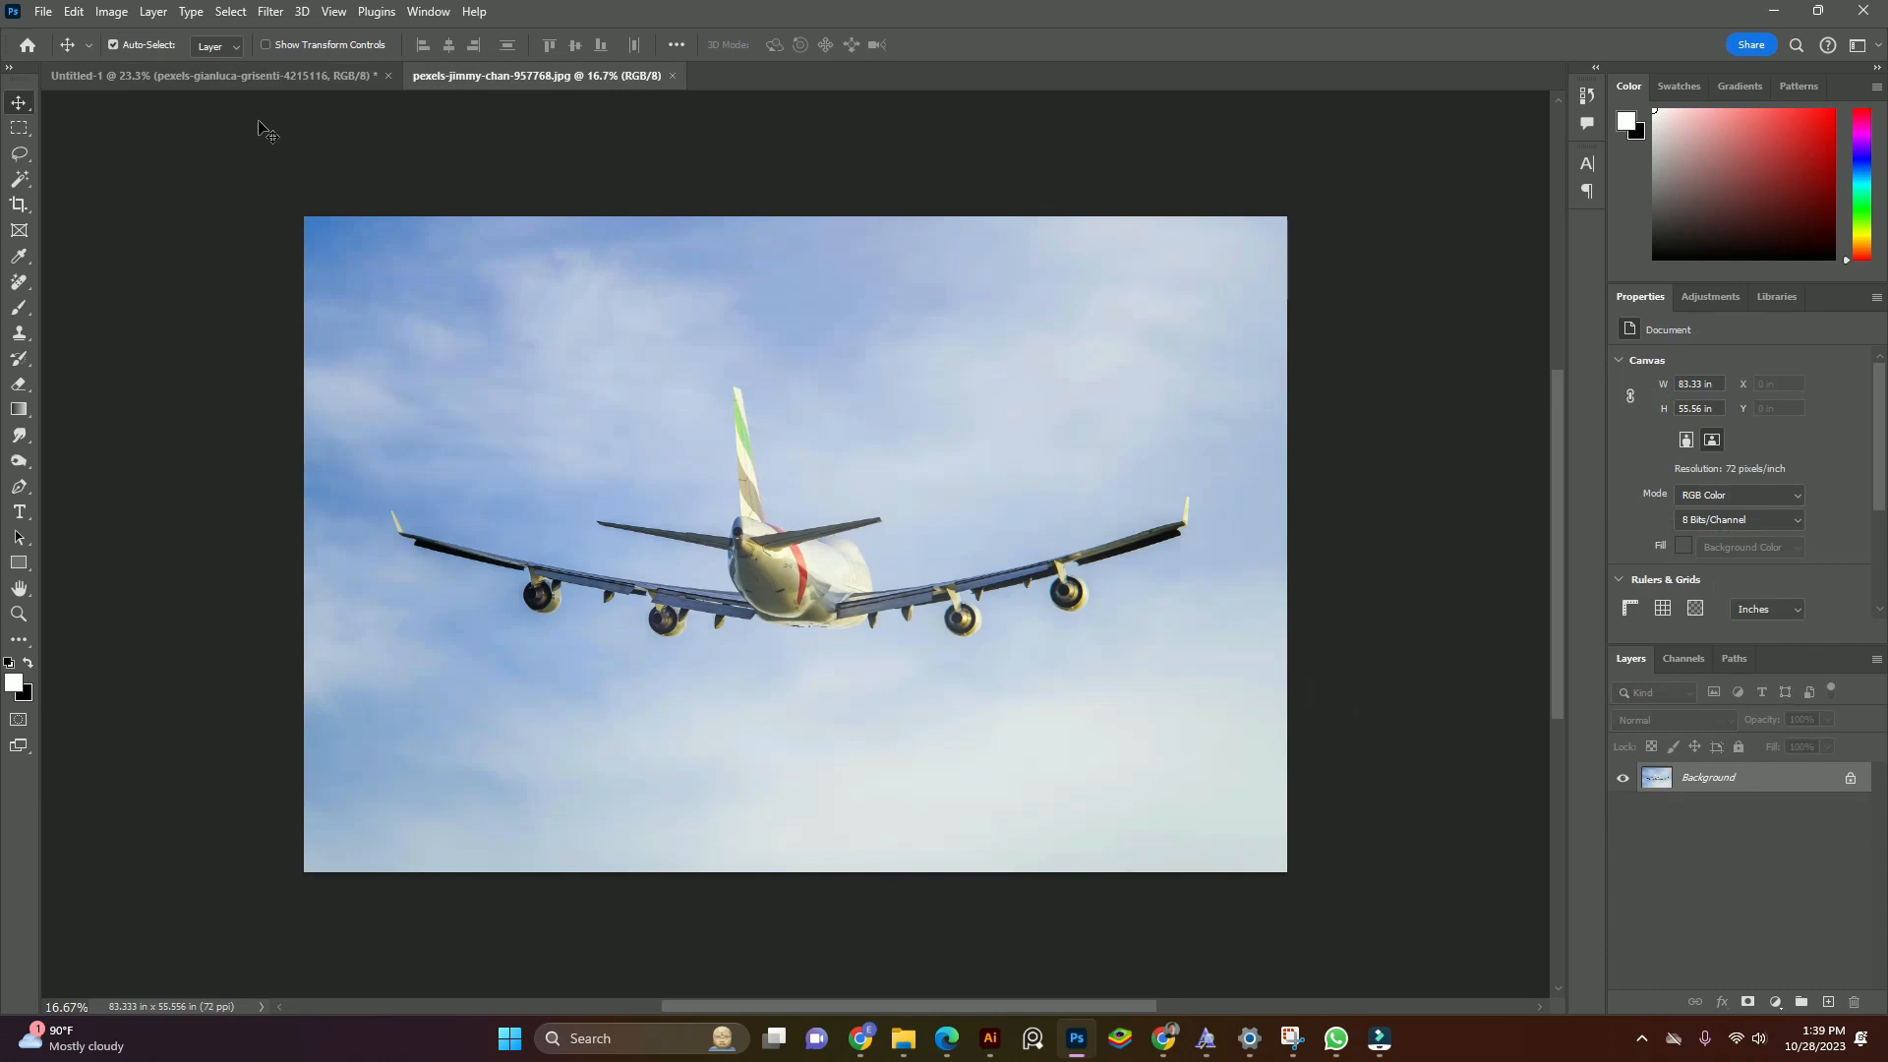
{"action": "left_click", "coordinate": [672, 75]}
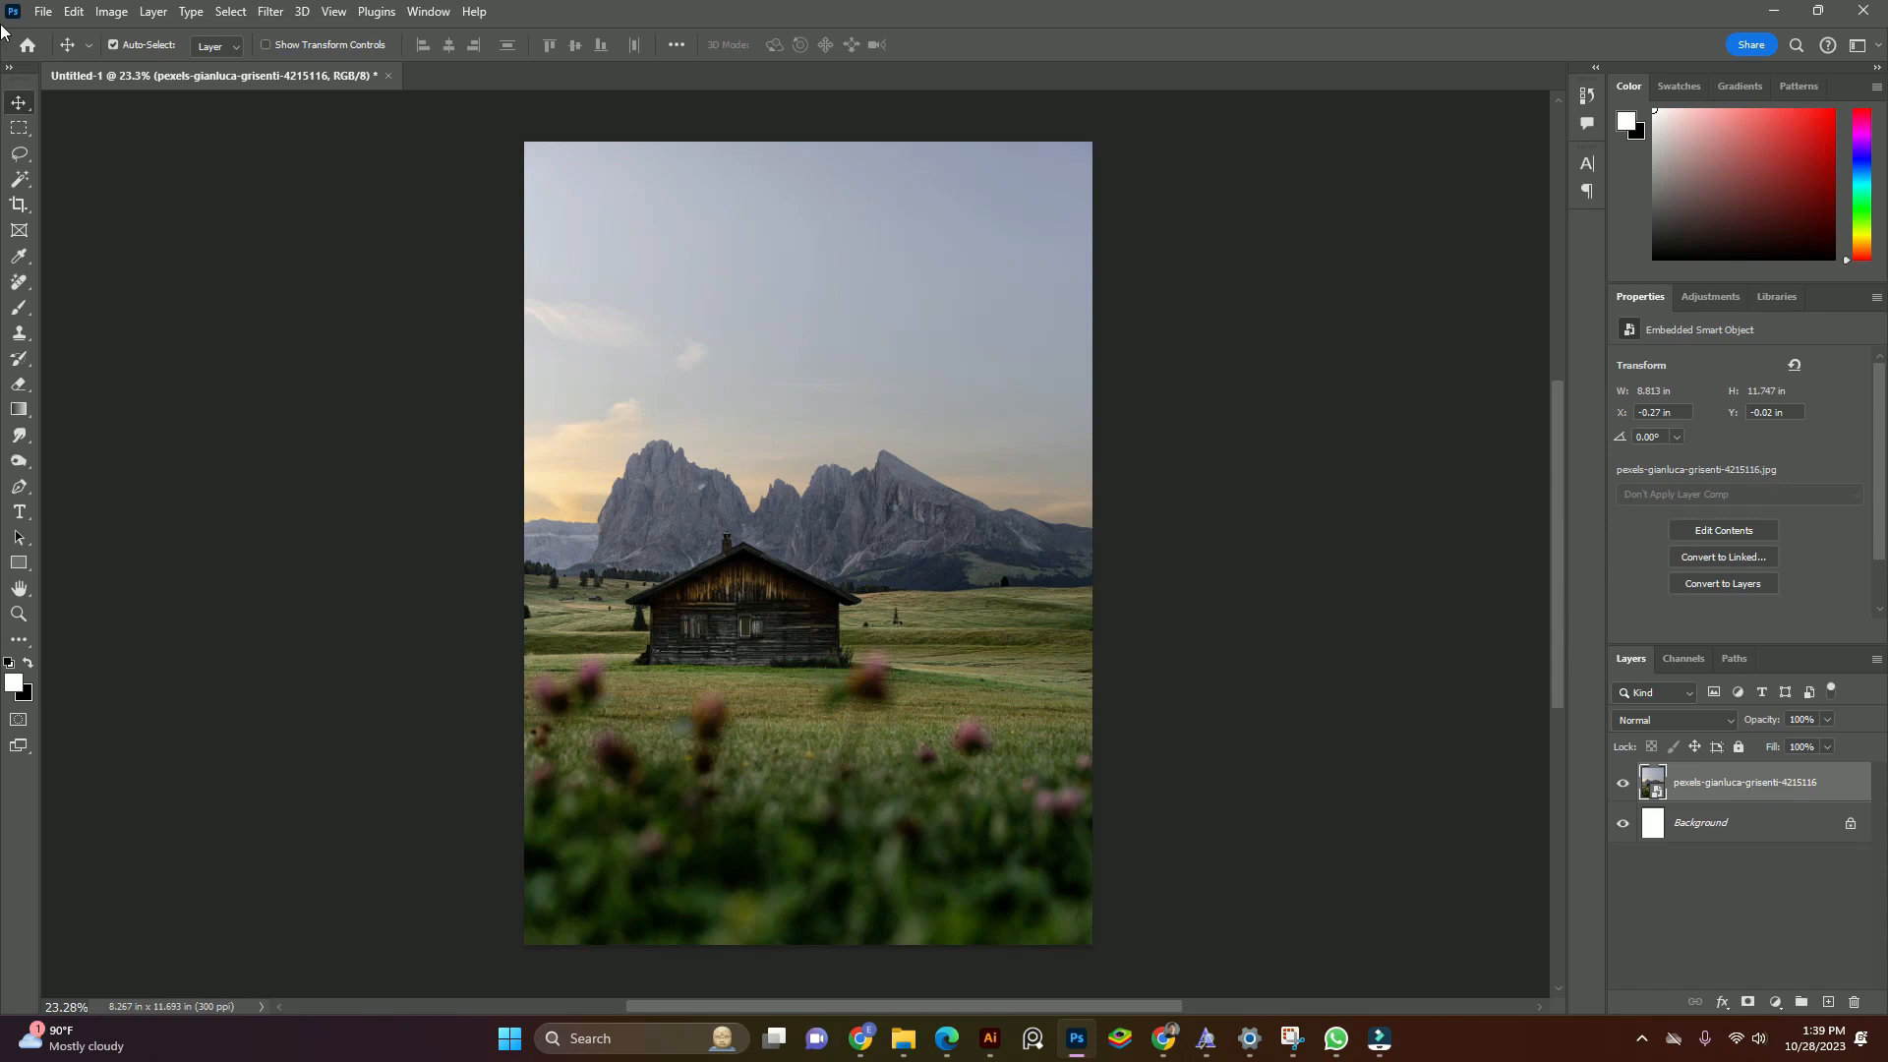
Place the airplane photo from the Downloads folder as an embedded image above the cabin landscape.
{"action": "left_click", "coordinate": [42, 12]}
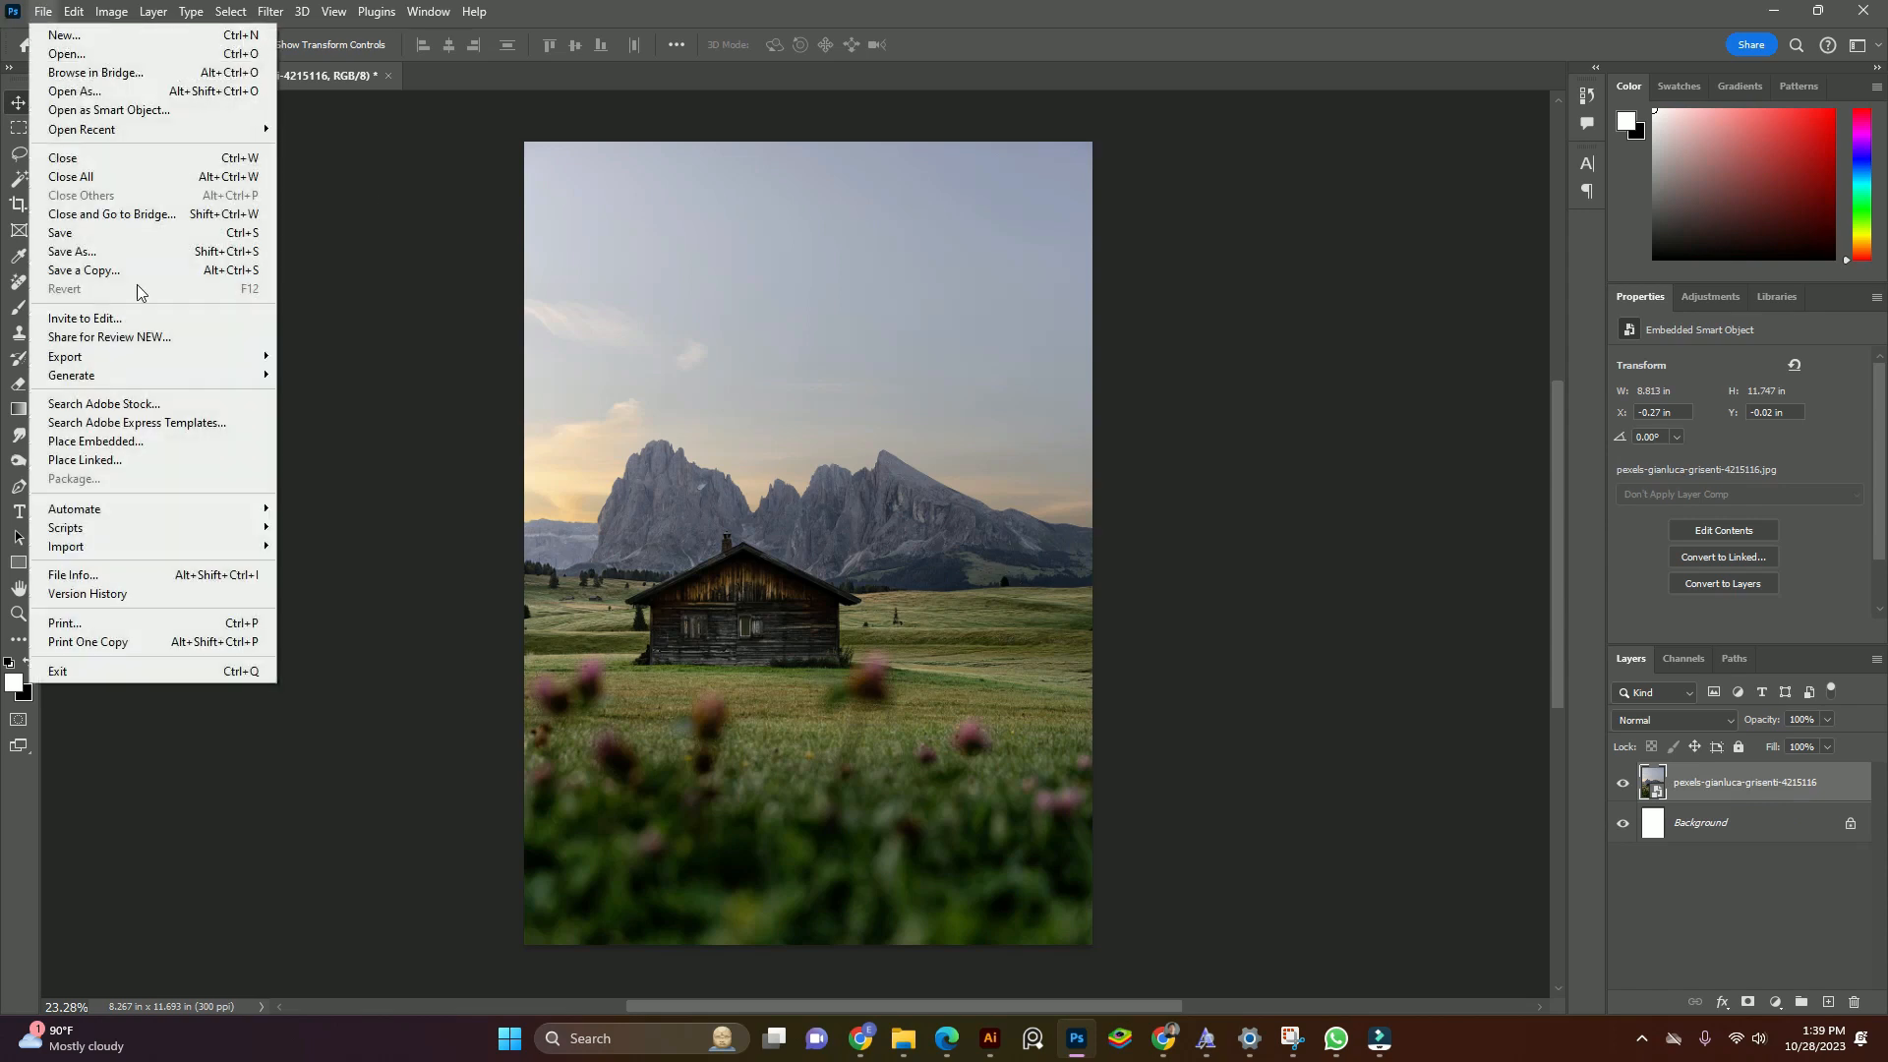
{"action": "left_click", "coordinate": [122, 442]}
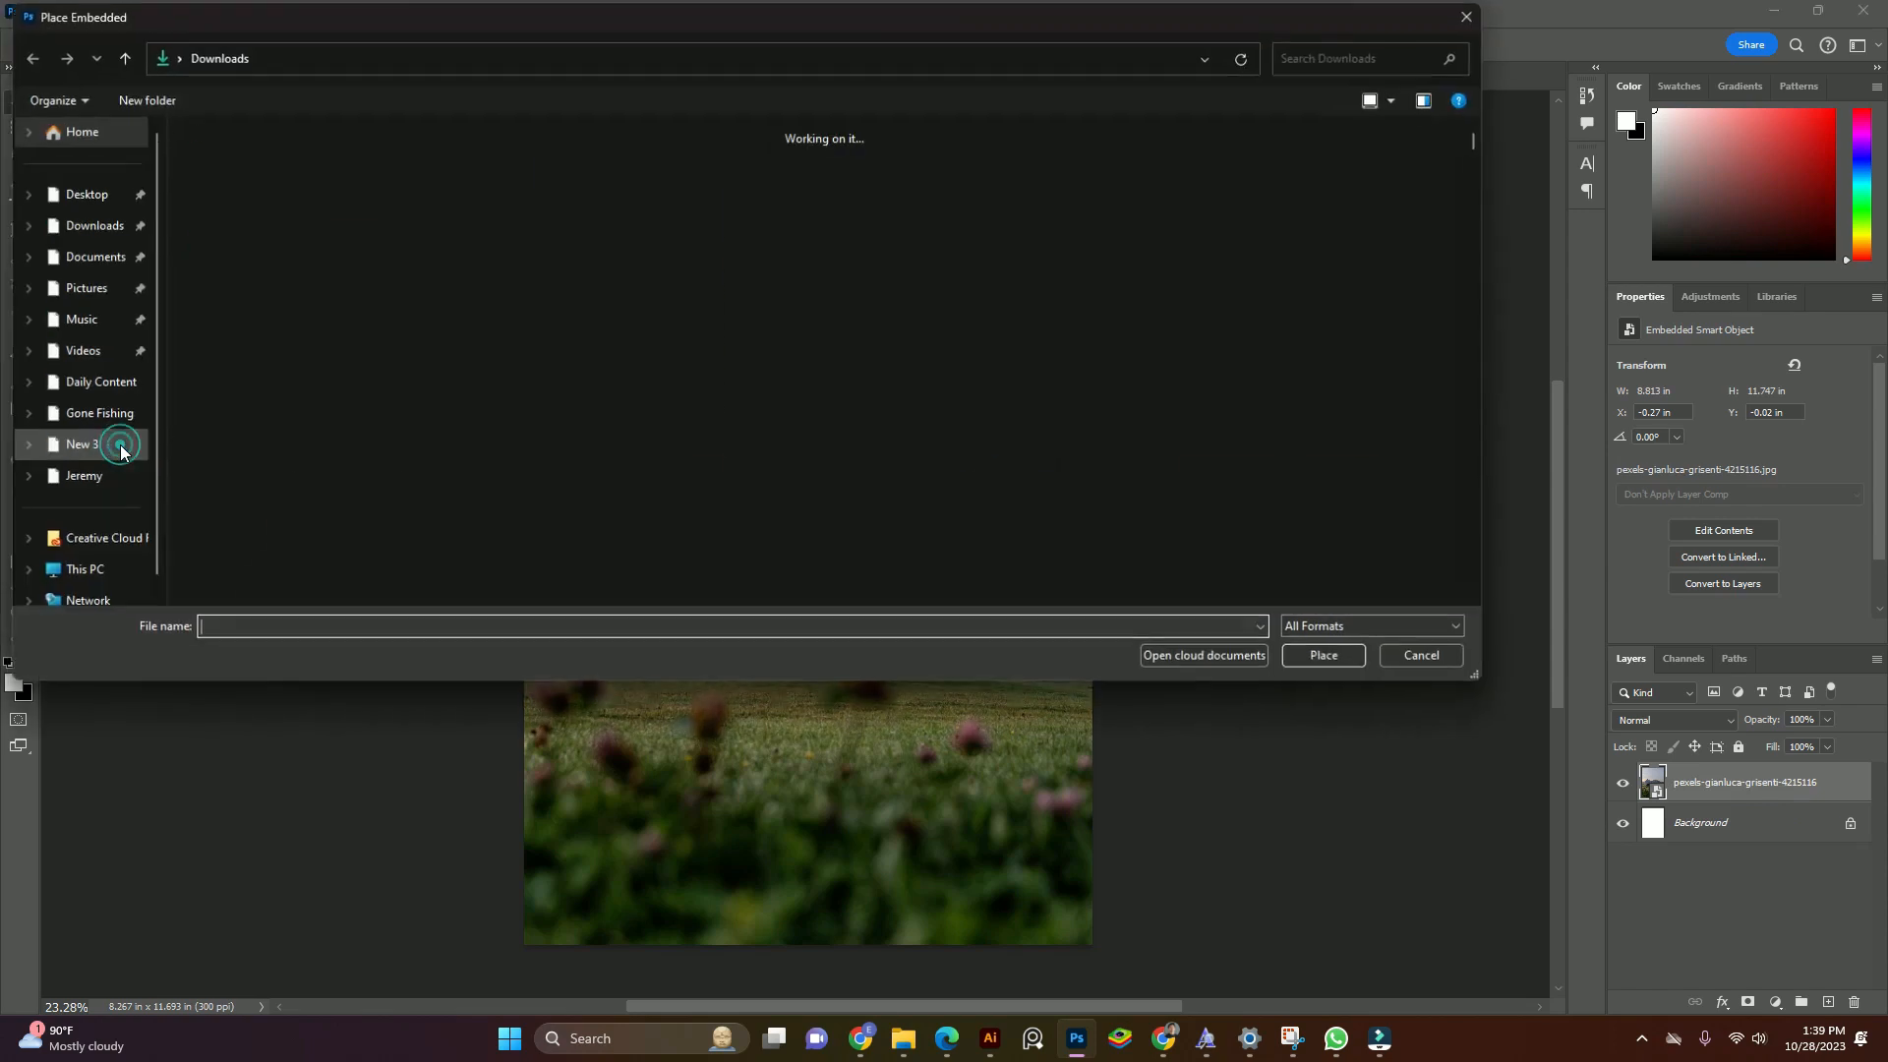
{"action": "left_click", "coordinate": [342, 321]}
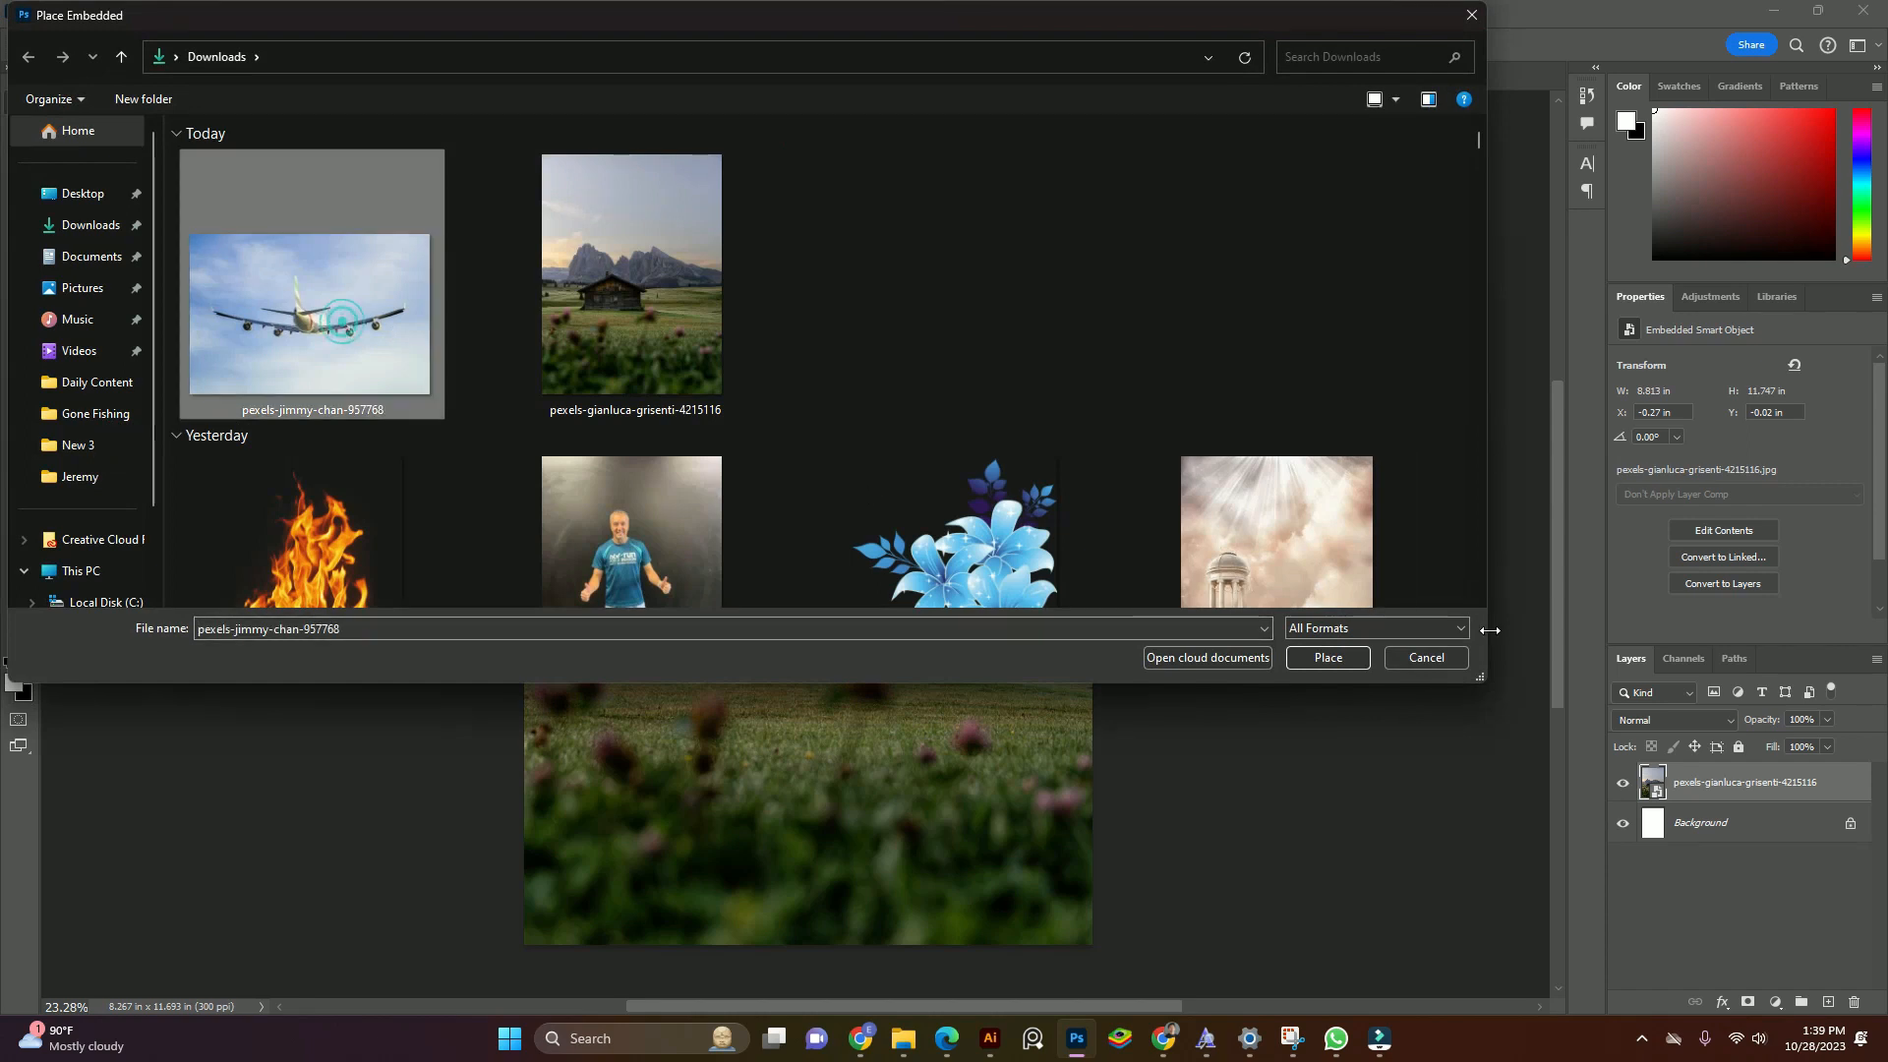
{"action": "left_click", "coordinate": [1340, 657]}
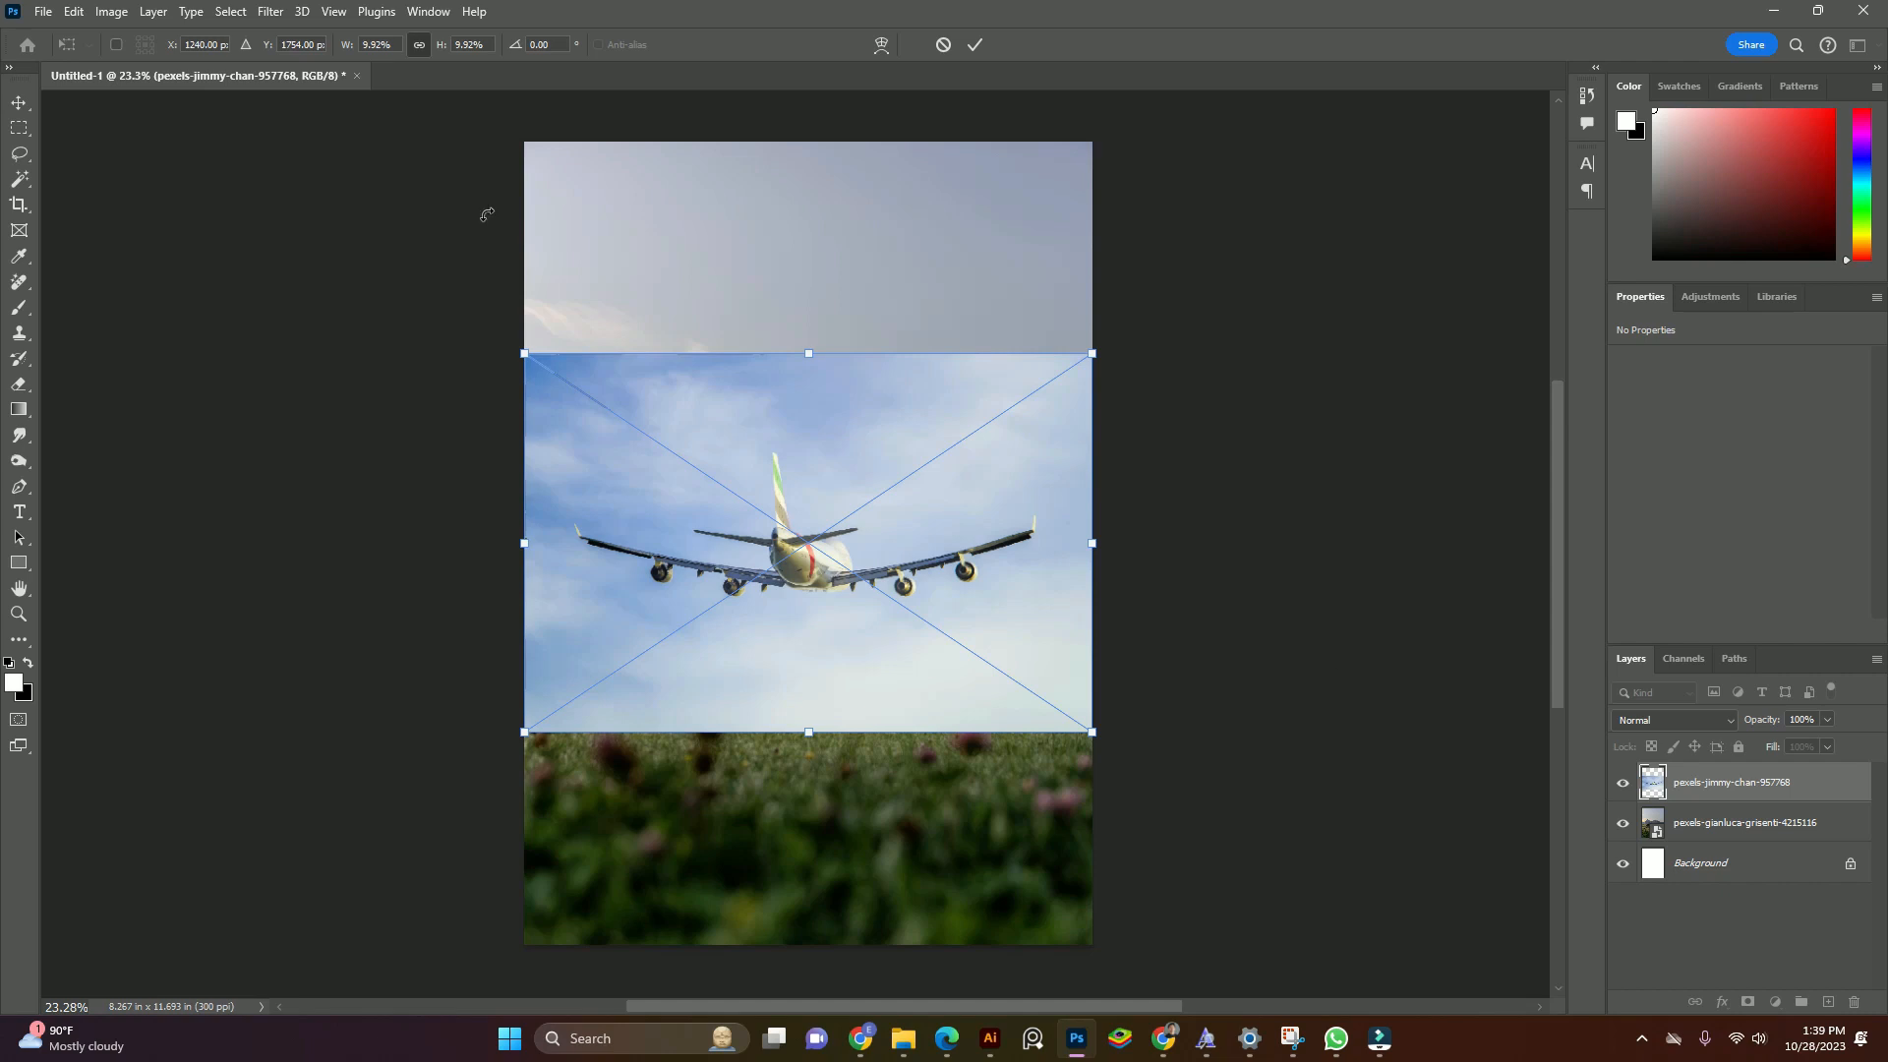
{"action": "left_click", "coordinate": [18, 102]}
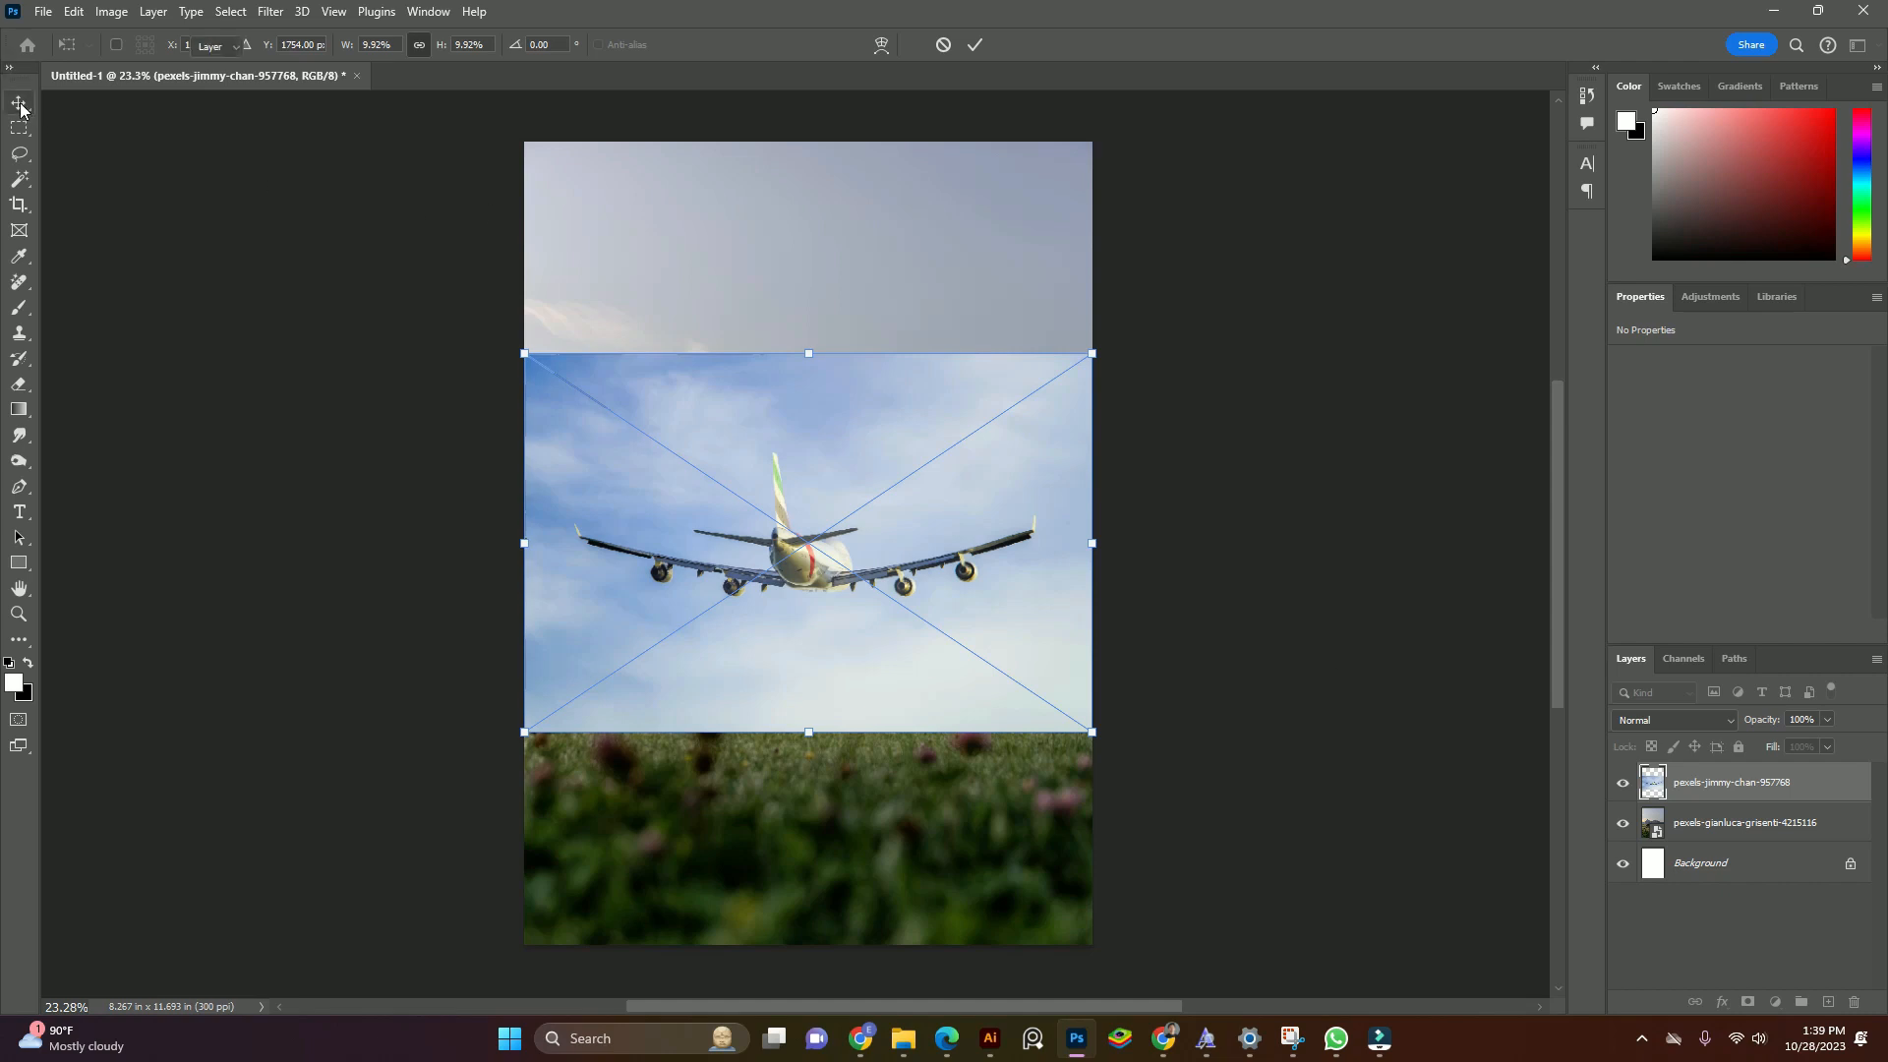
Shrink the airplane photo to about 7.09% and move it up into the sky above the mountains.
{"action": "left_click", "coordinate": [796, 527]}
{"action": "left_click", "coordinate": [1757, 792]}
{"action": "key", "text": "ctrl+t"}
{"action": "left_click_drag", "start_coordinate": [1094, 545], "coordinate": [912, 375]}
{"action": "left_click_drag", "start_coordinate": [1000, 301], "coordinate": [962, 304]}
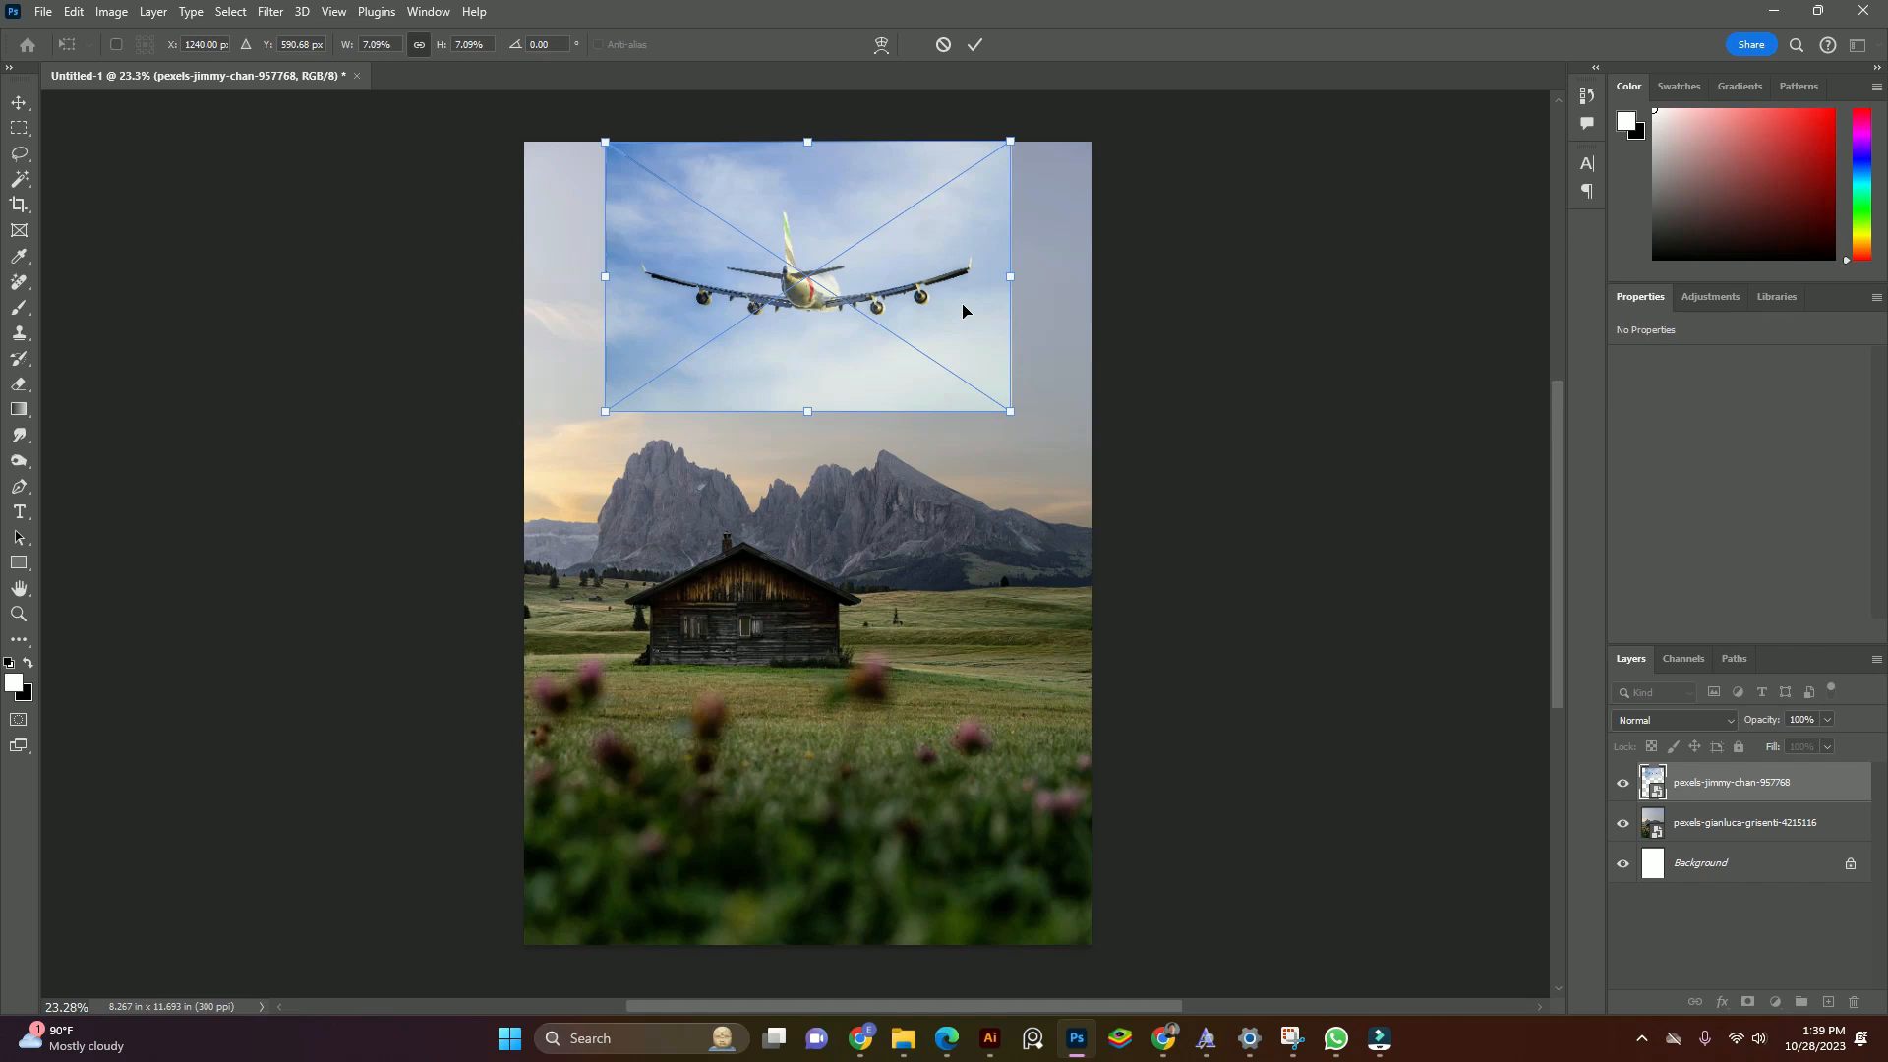
{"action": "left_click_drag", "start_coordinate": [836, 321], "coordinate": [837, 343]}
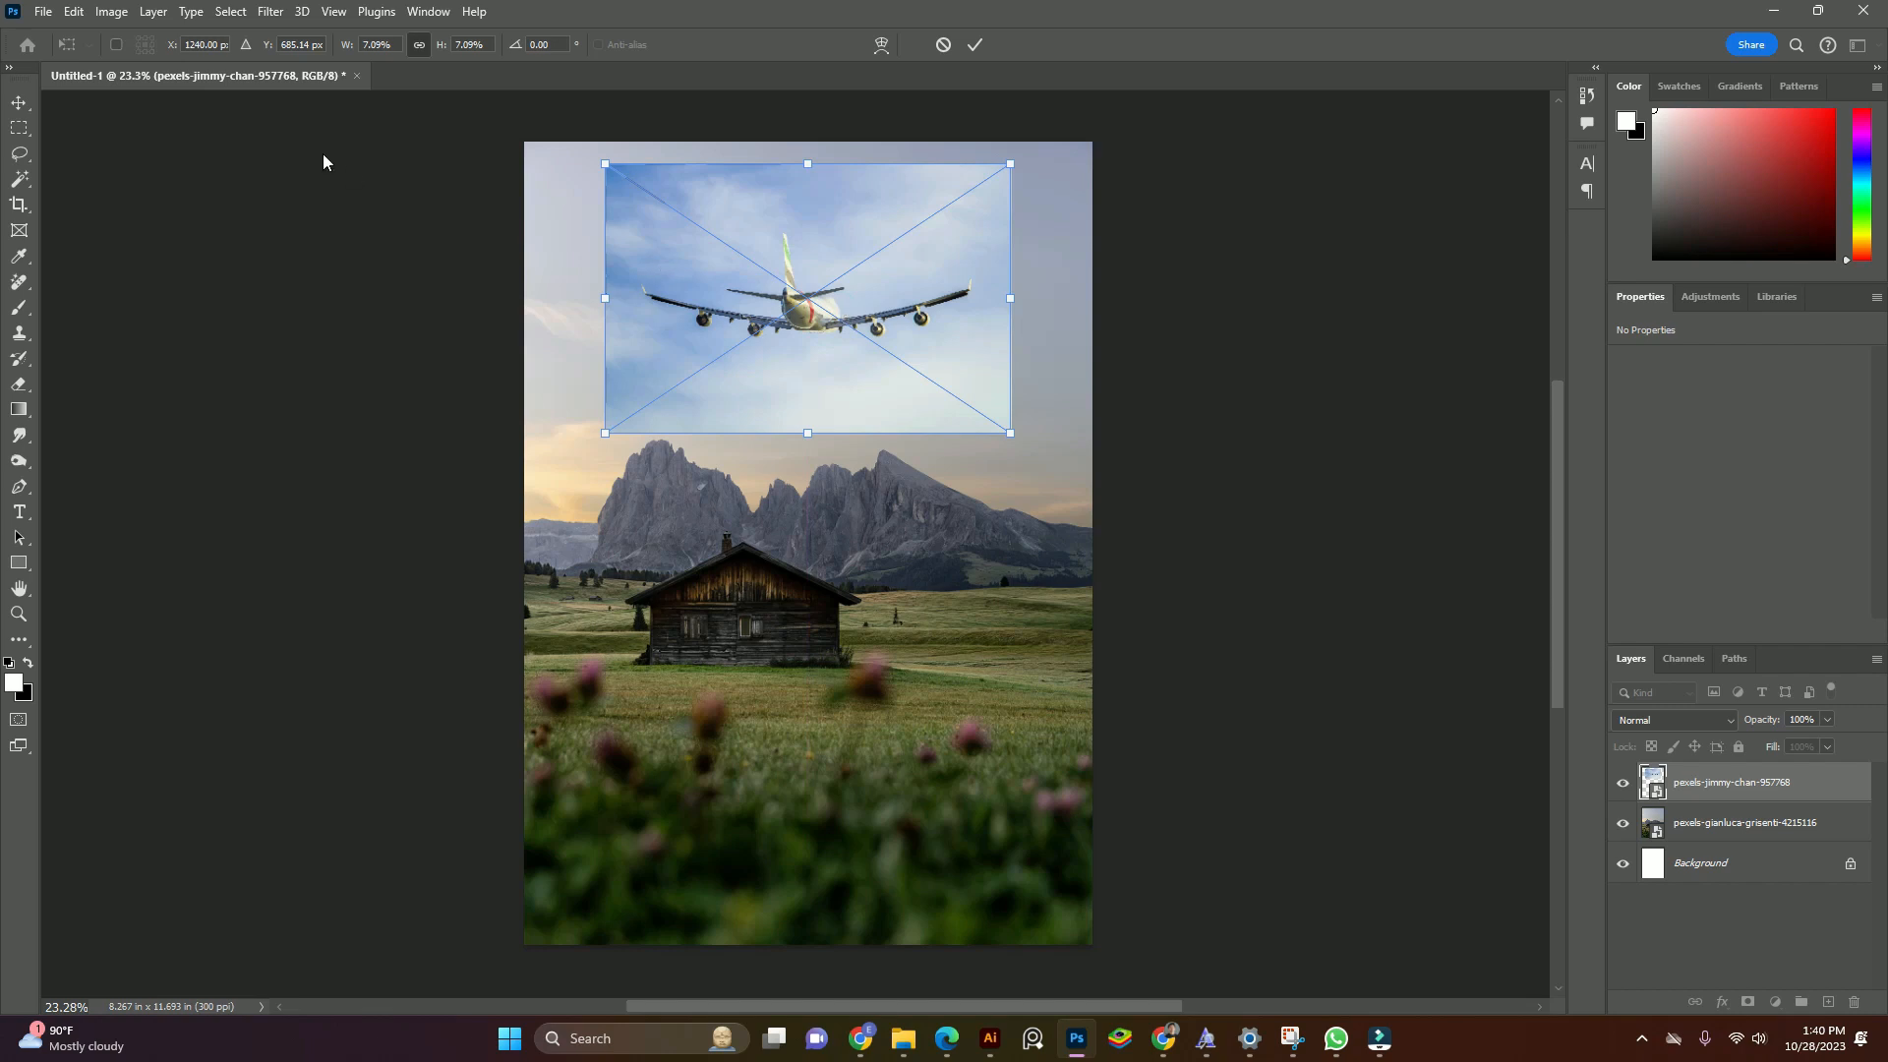
{"action": "left_click", "coordinate": [19, 103]}
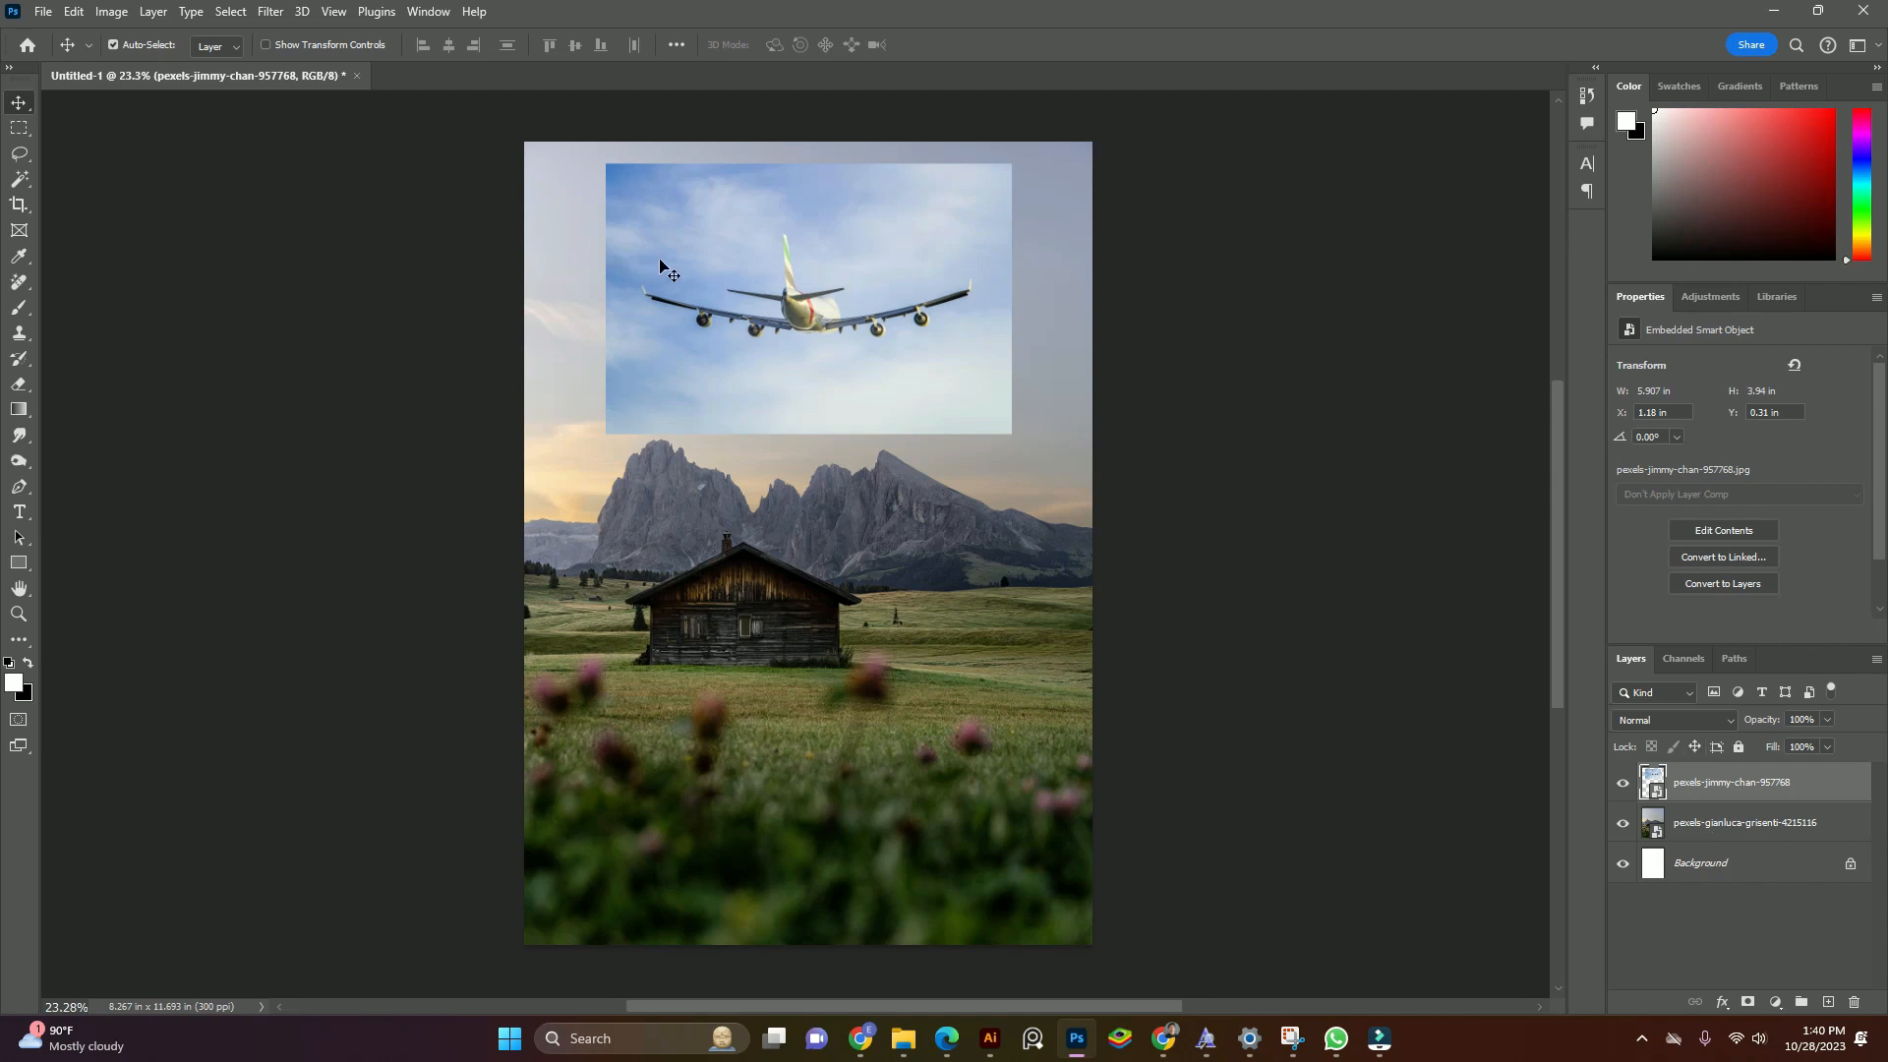
Resize the airplane photo proportionally around its center to about 5.5 by 3.67 inches.
{"action": "key", "text": "ctrl+t"}
{"action": "left_click_drag", "start_coordinate": [1010, 339], "coordinate": [906, 336]}
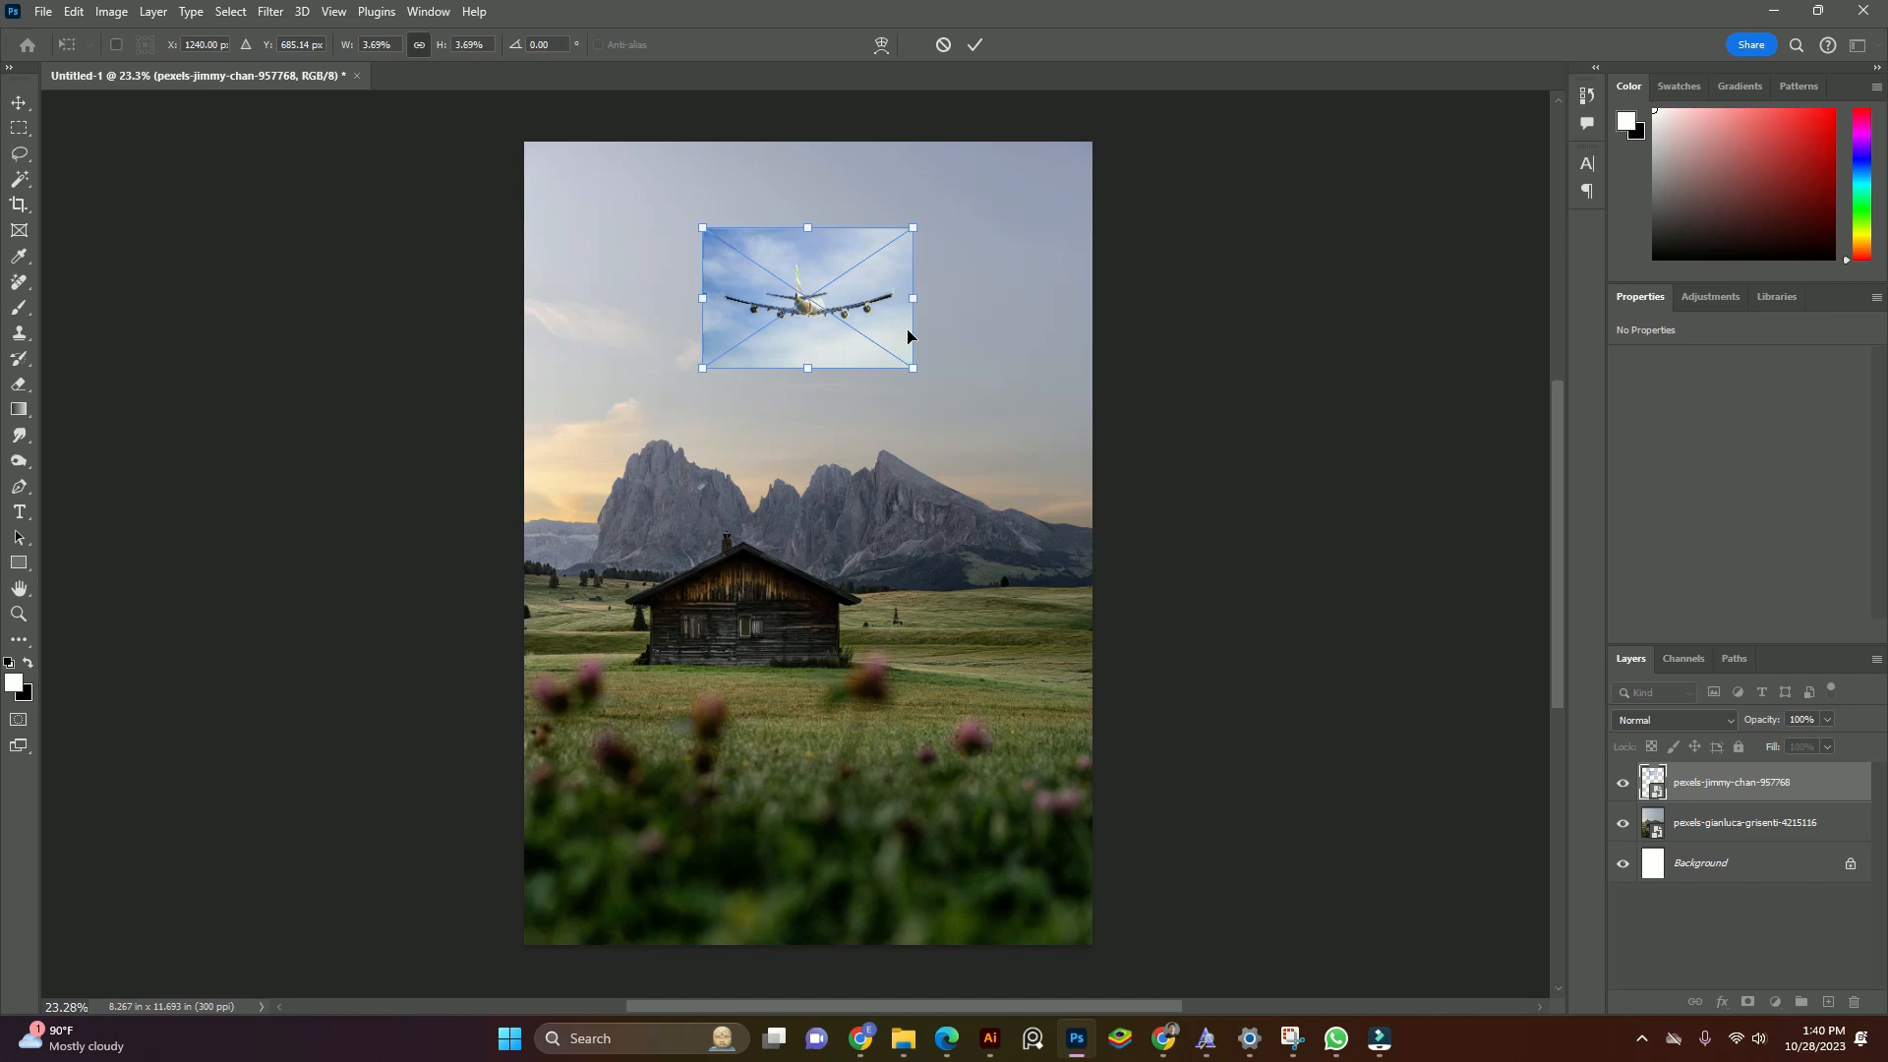
{"action": "left_click_drag", "start_coordinate": [917, 298], "coordinate": [966, 303]}
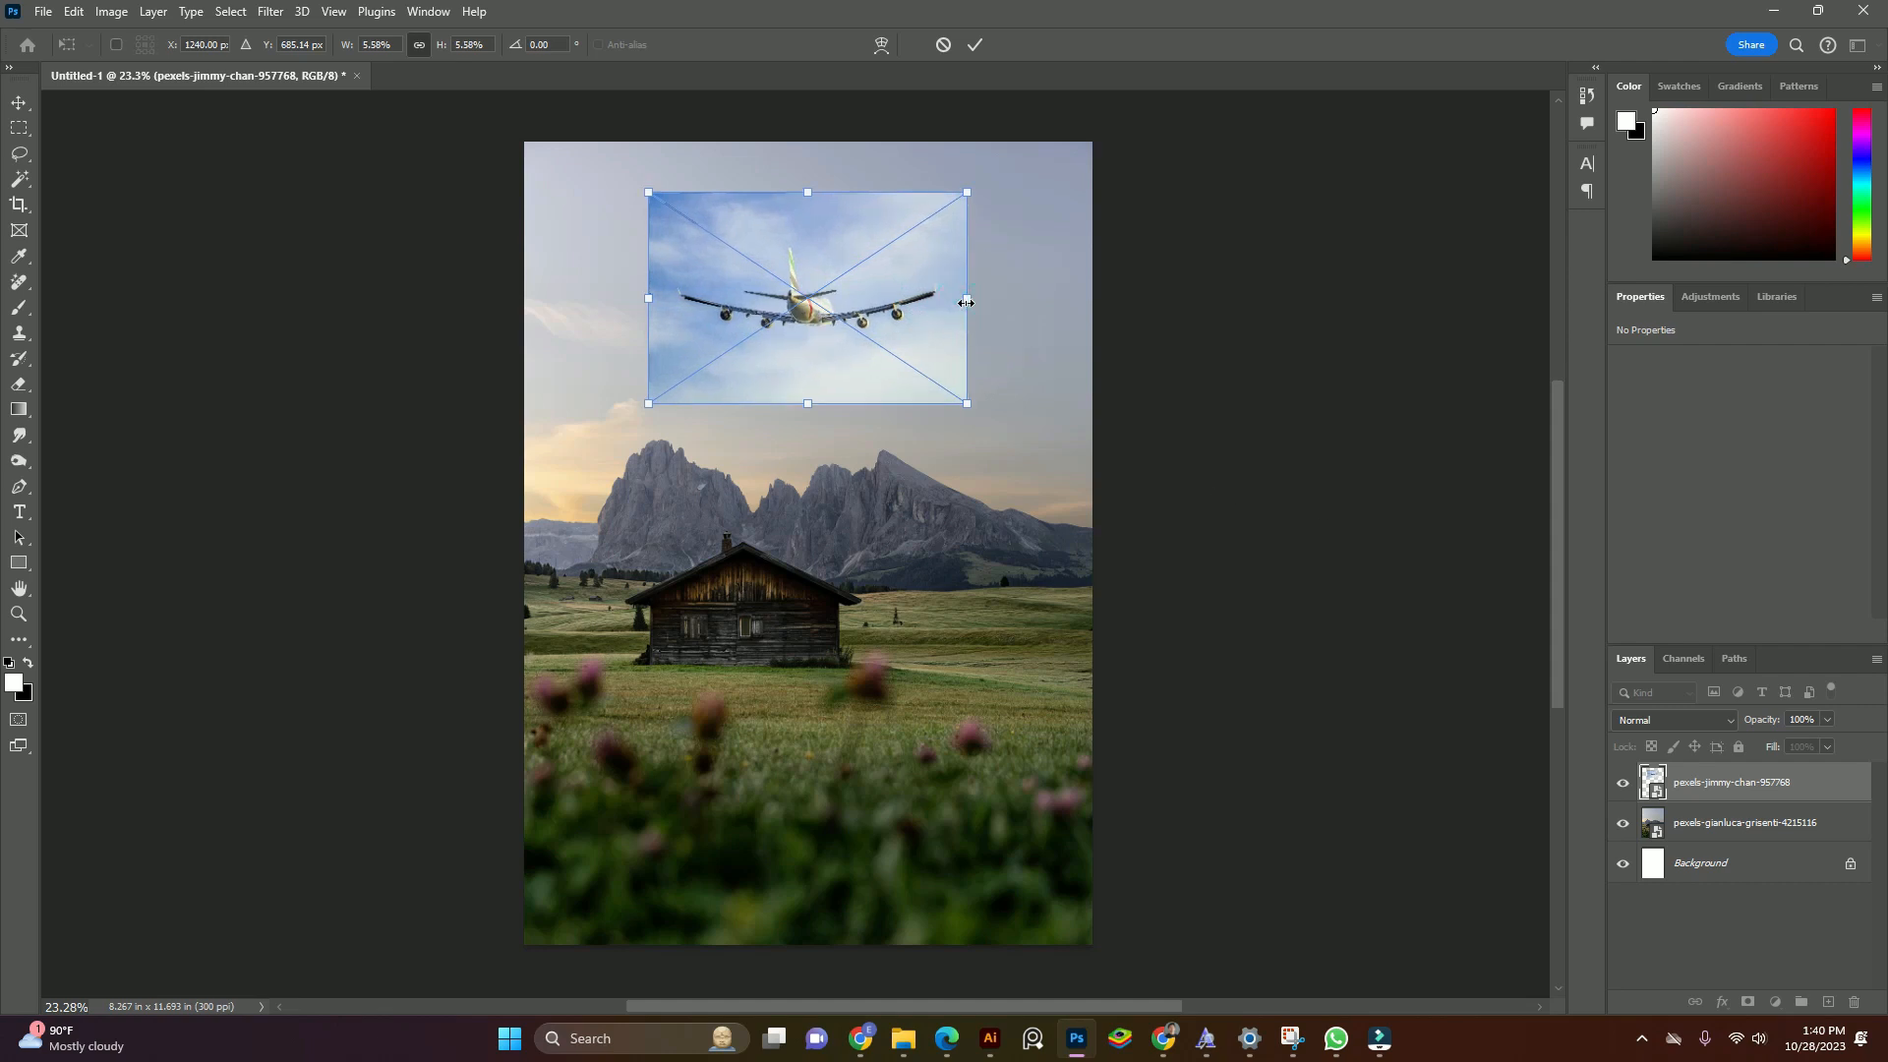
{"action": "key", "text": "Return"}
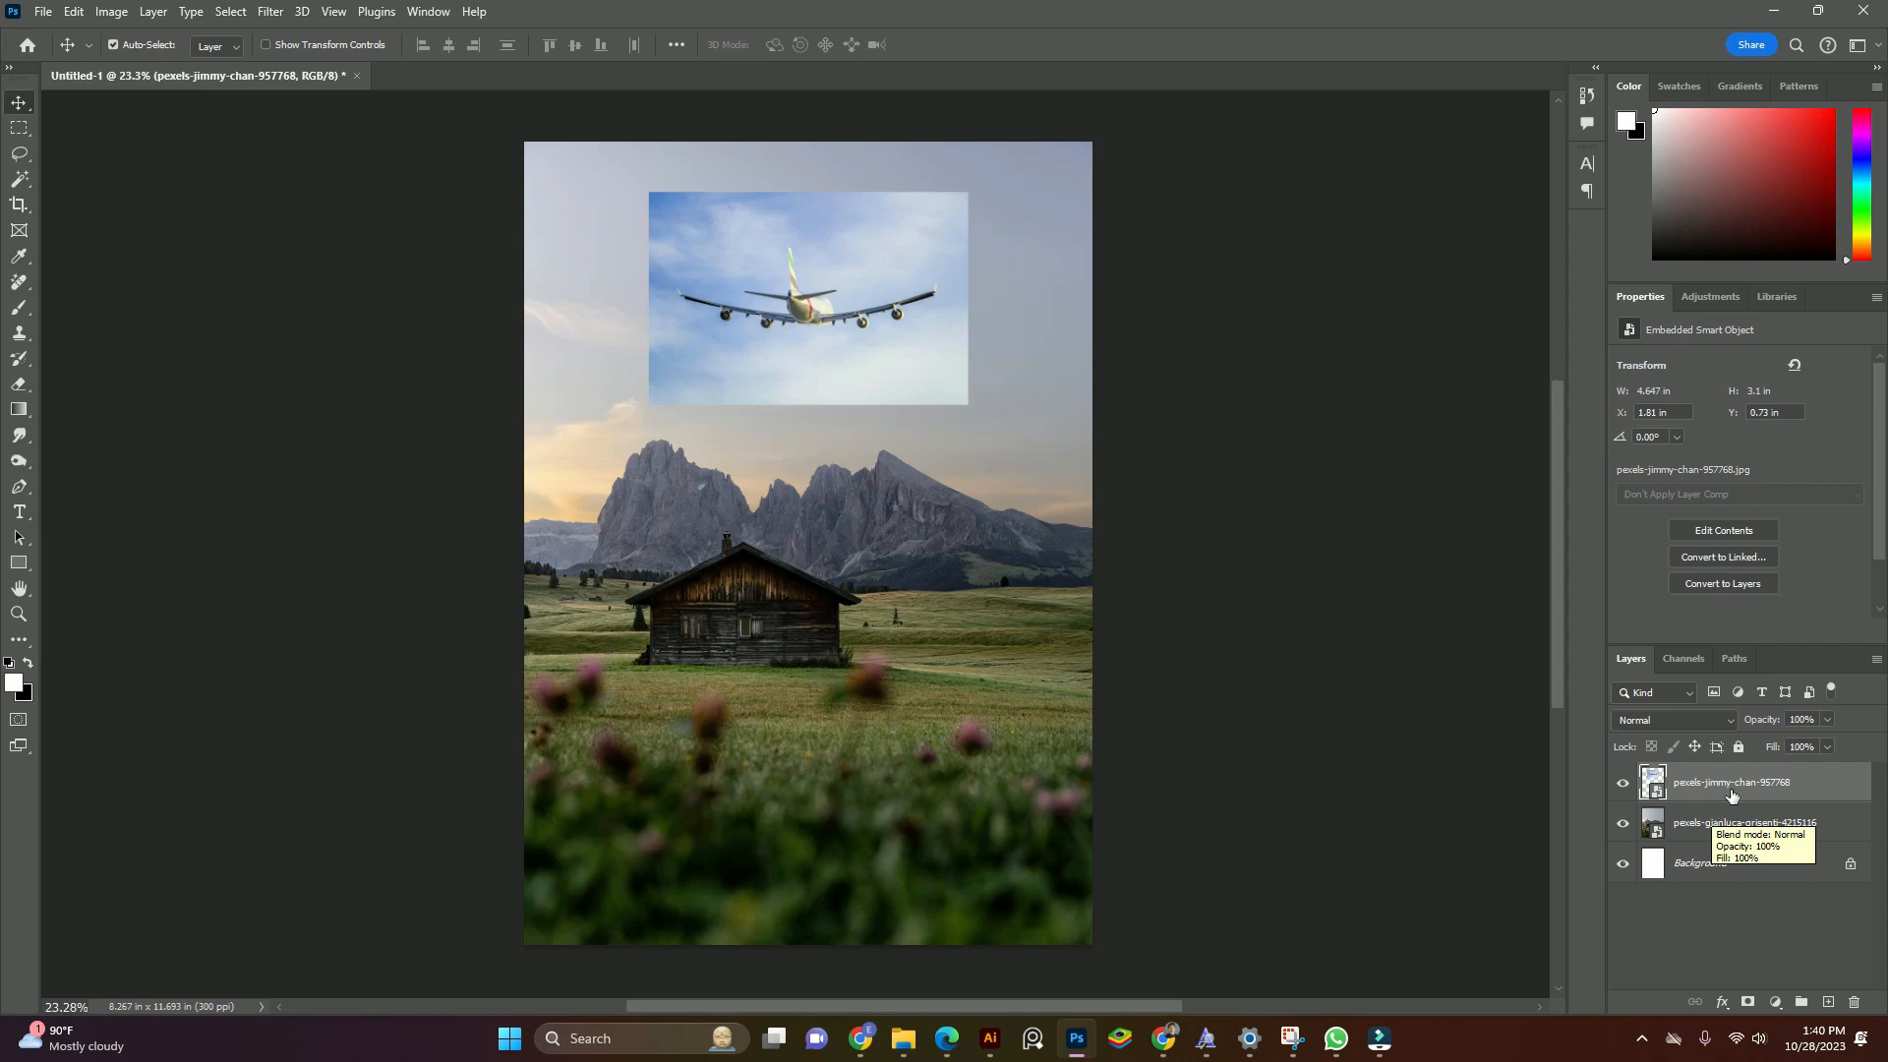
{"action": "key", "text": "ctrl+t"}
{"action": "left_click_drag", "start_coordinate": [966, 298], "coordinate": [995, 298]}
{"action": "left_click", "coordinate": [27, 110]}
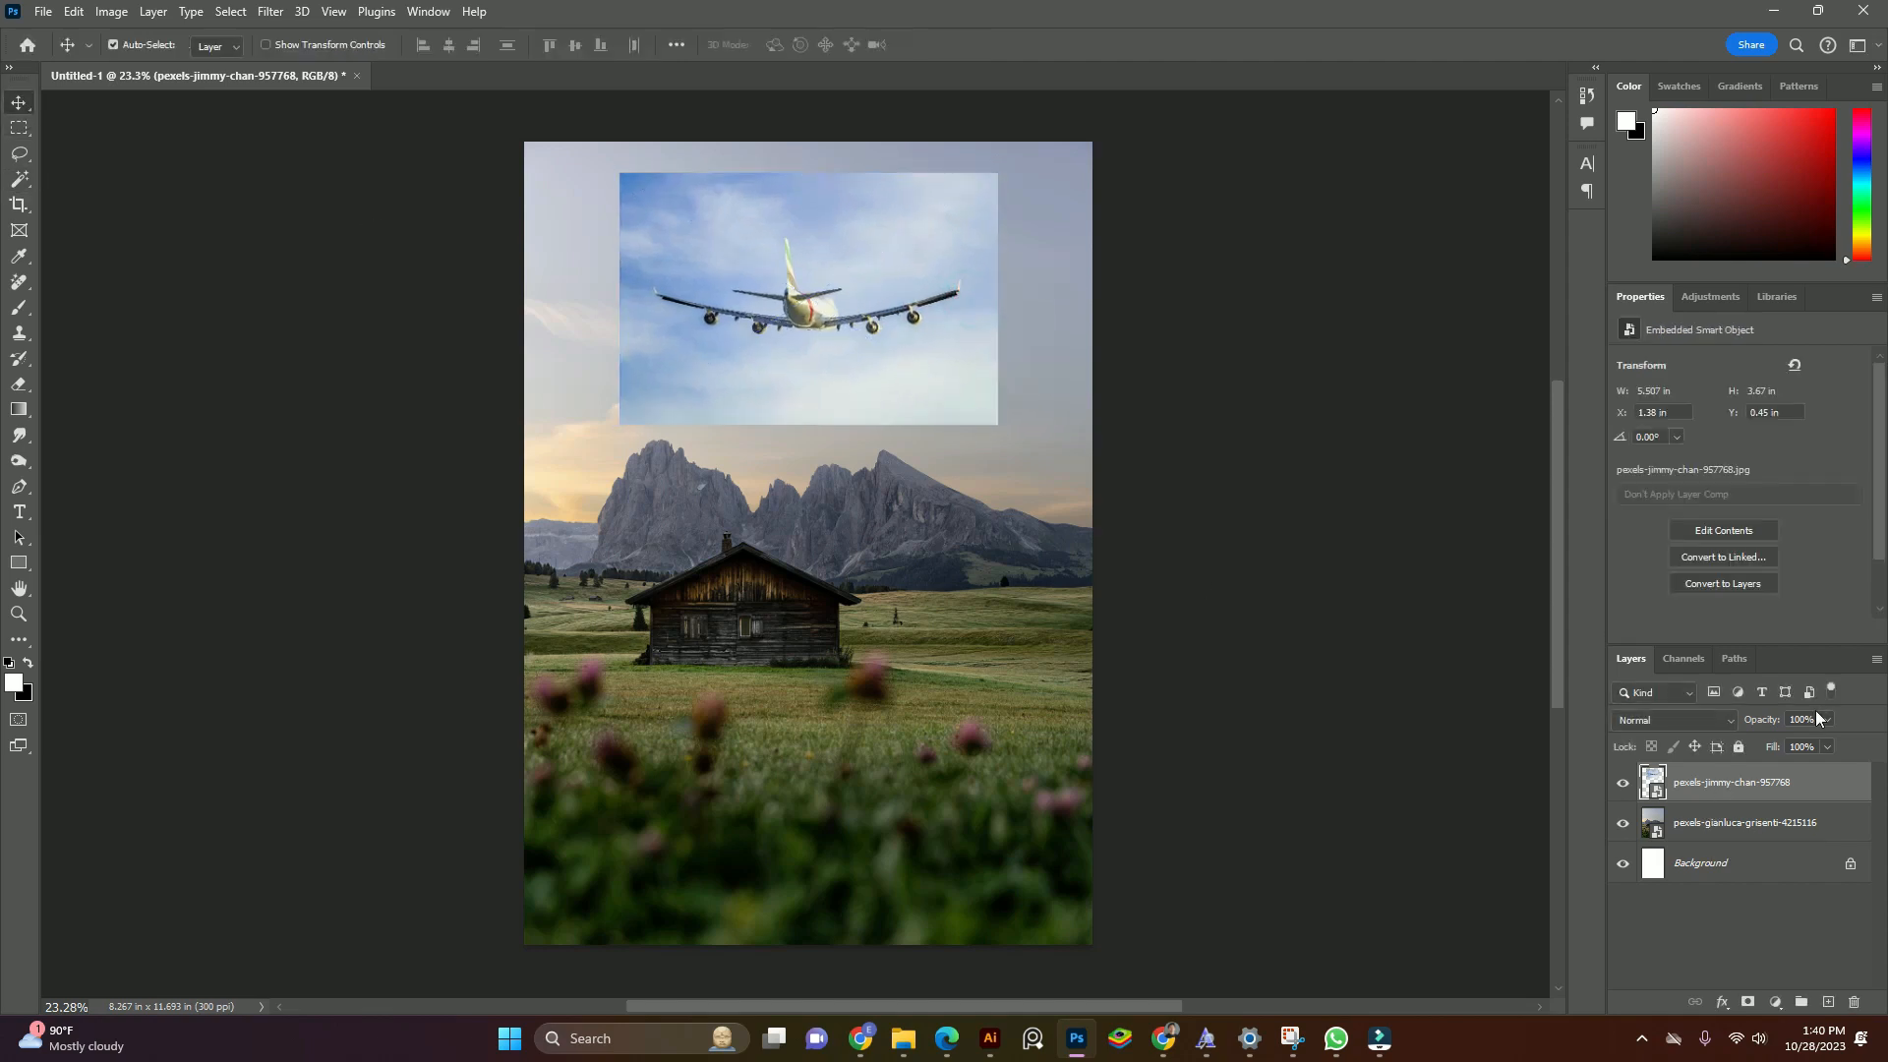
{"action": "left_click", "coordinate": [1752, 831], "text": "shift"}
{"action": "left_click", "coordinate": [1751, 797]}
{"action": "left_click", "coordinate": [1756, 822], "text": "shift"}
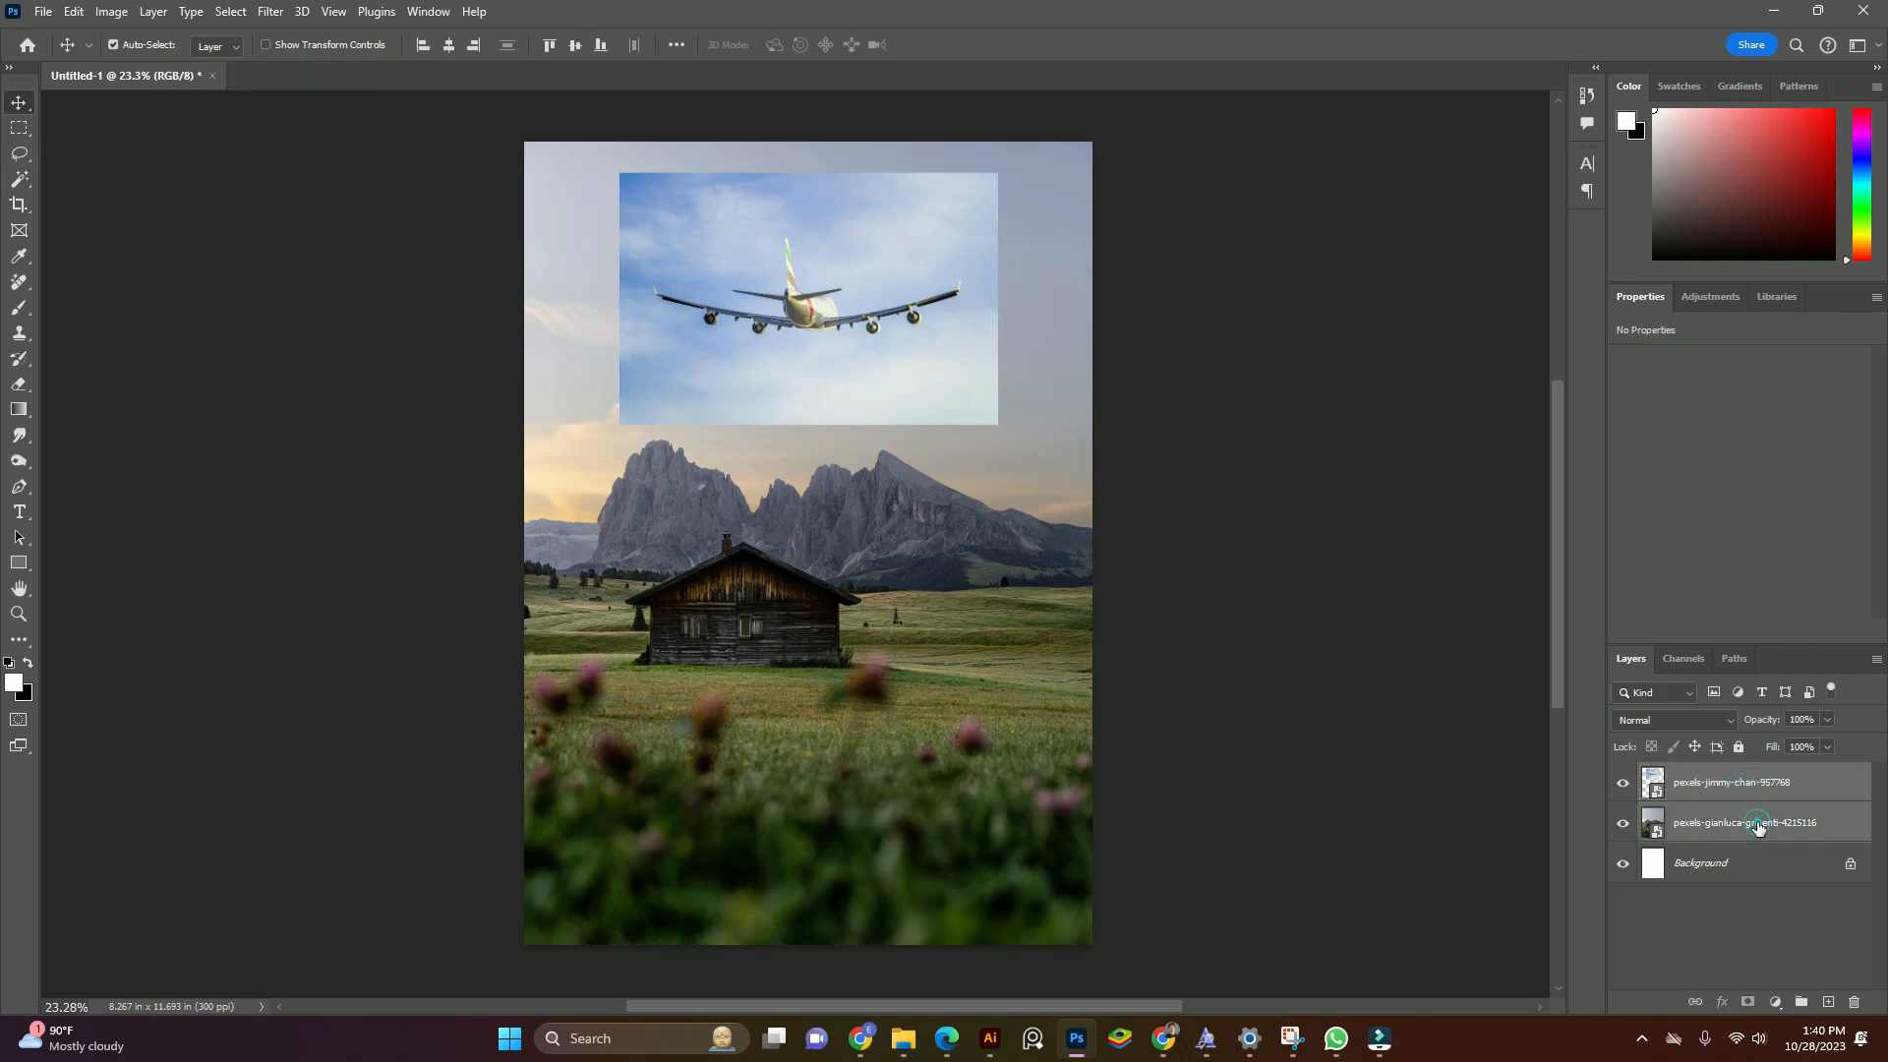
{"action": "left_click", "coordinate": [1761, 788]}
{"action": "left_click", "coordinate": [1762, 826], "text": "shift"}
{"action": "left_click", "coordinate": [75, 12]}
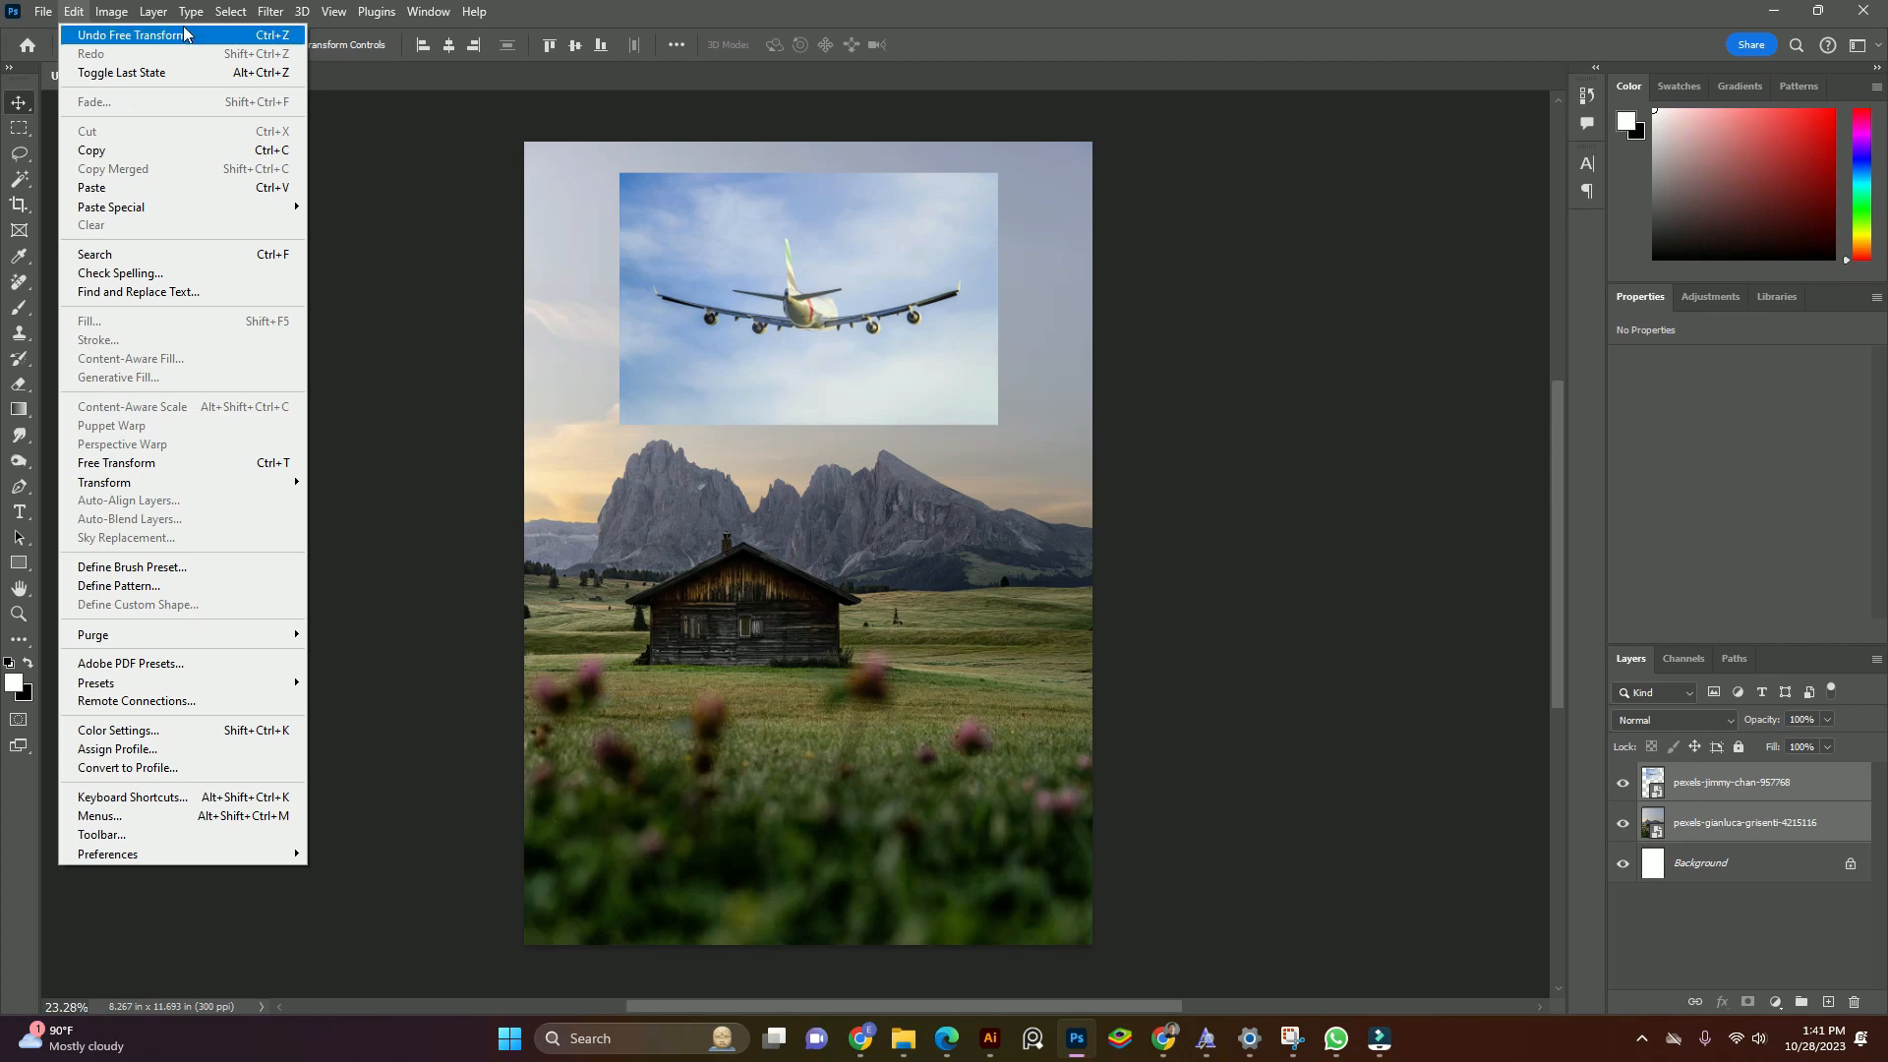
{"action": "key", "text": "Escape"}
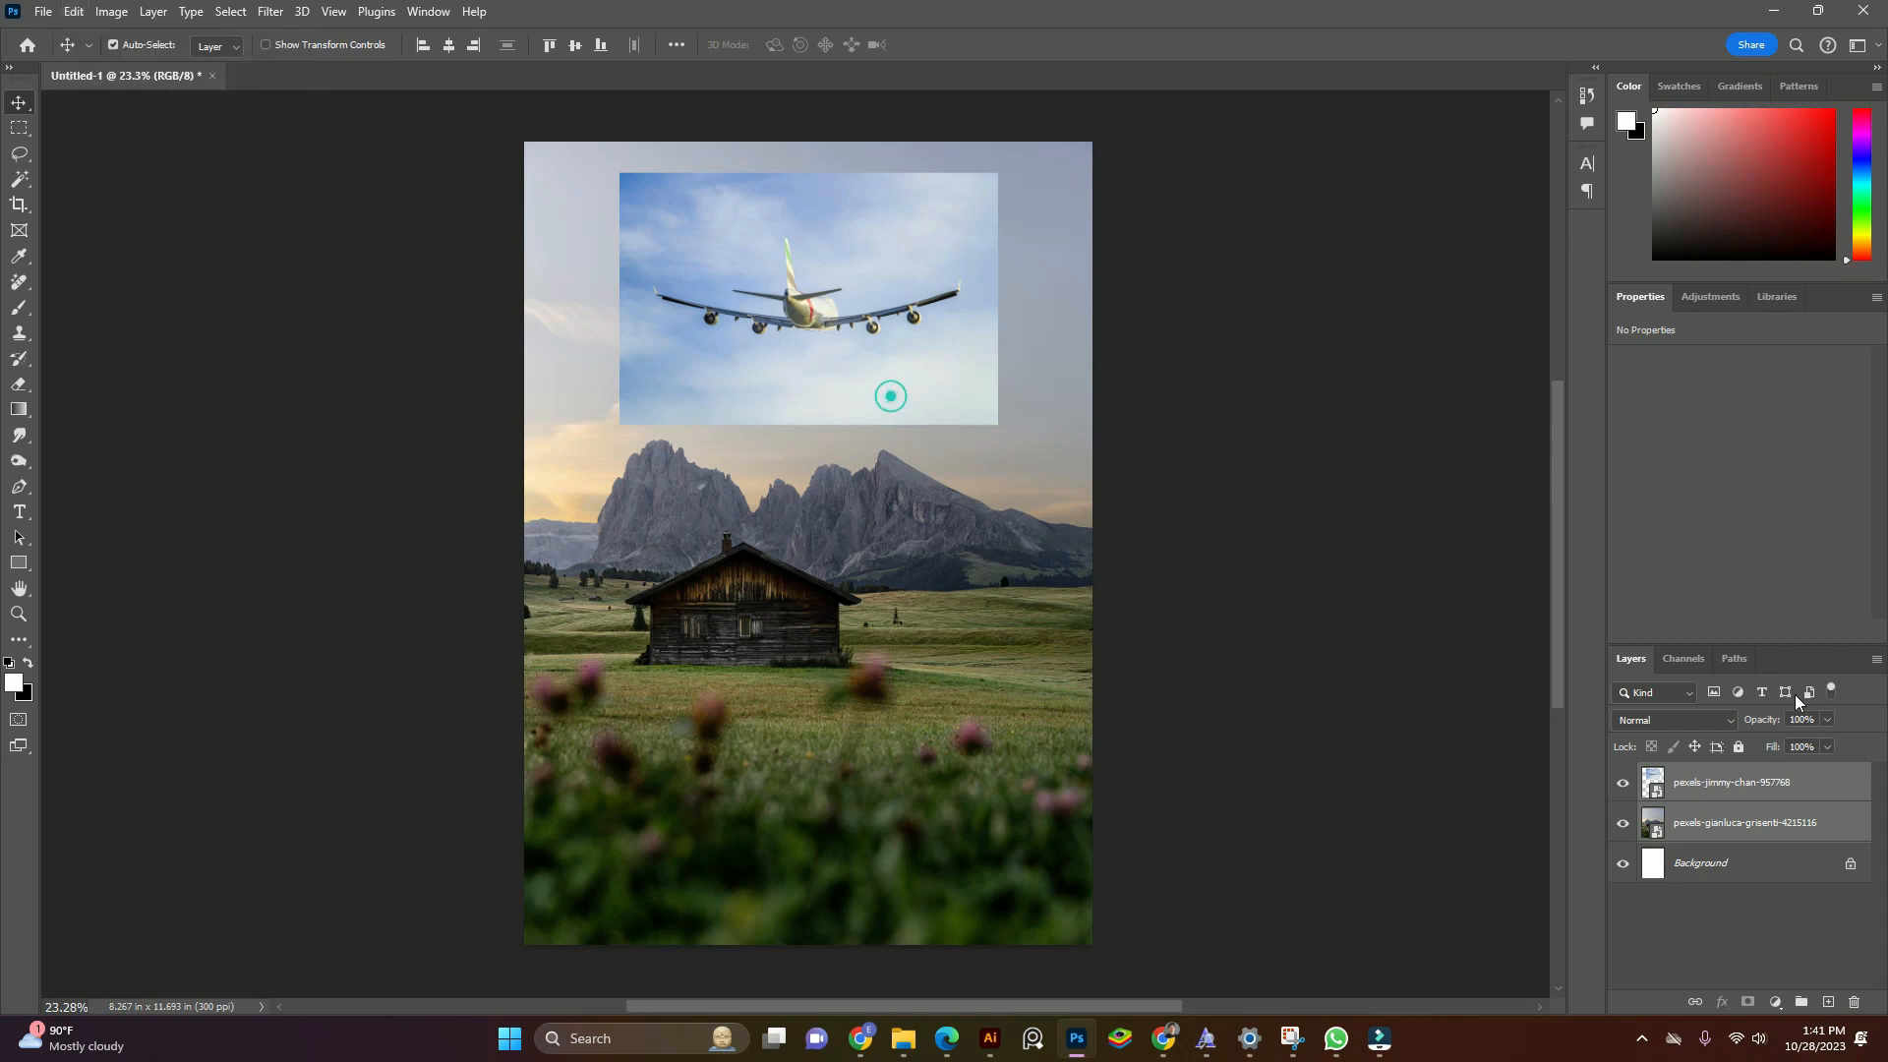
Rasterize the airplane photo layer.
{"action": "left_click", "coordinate": [1747, 782]}
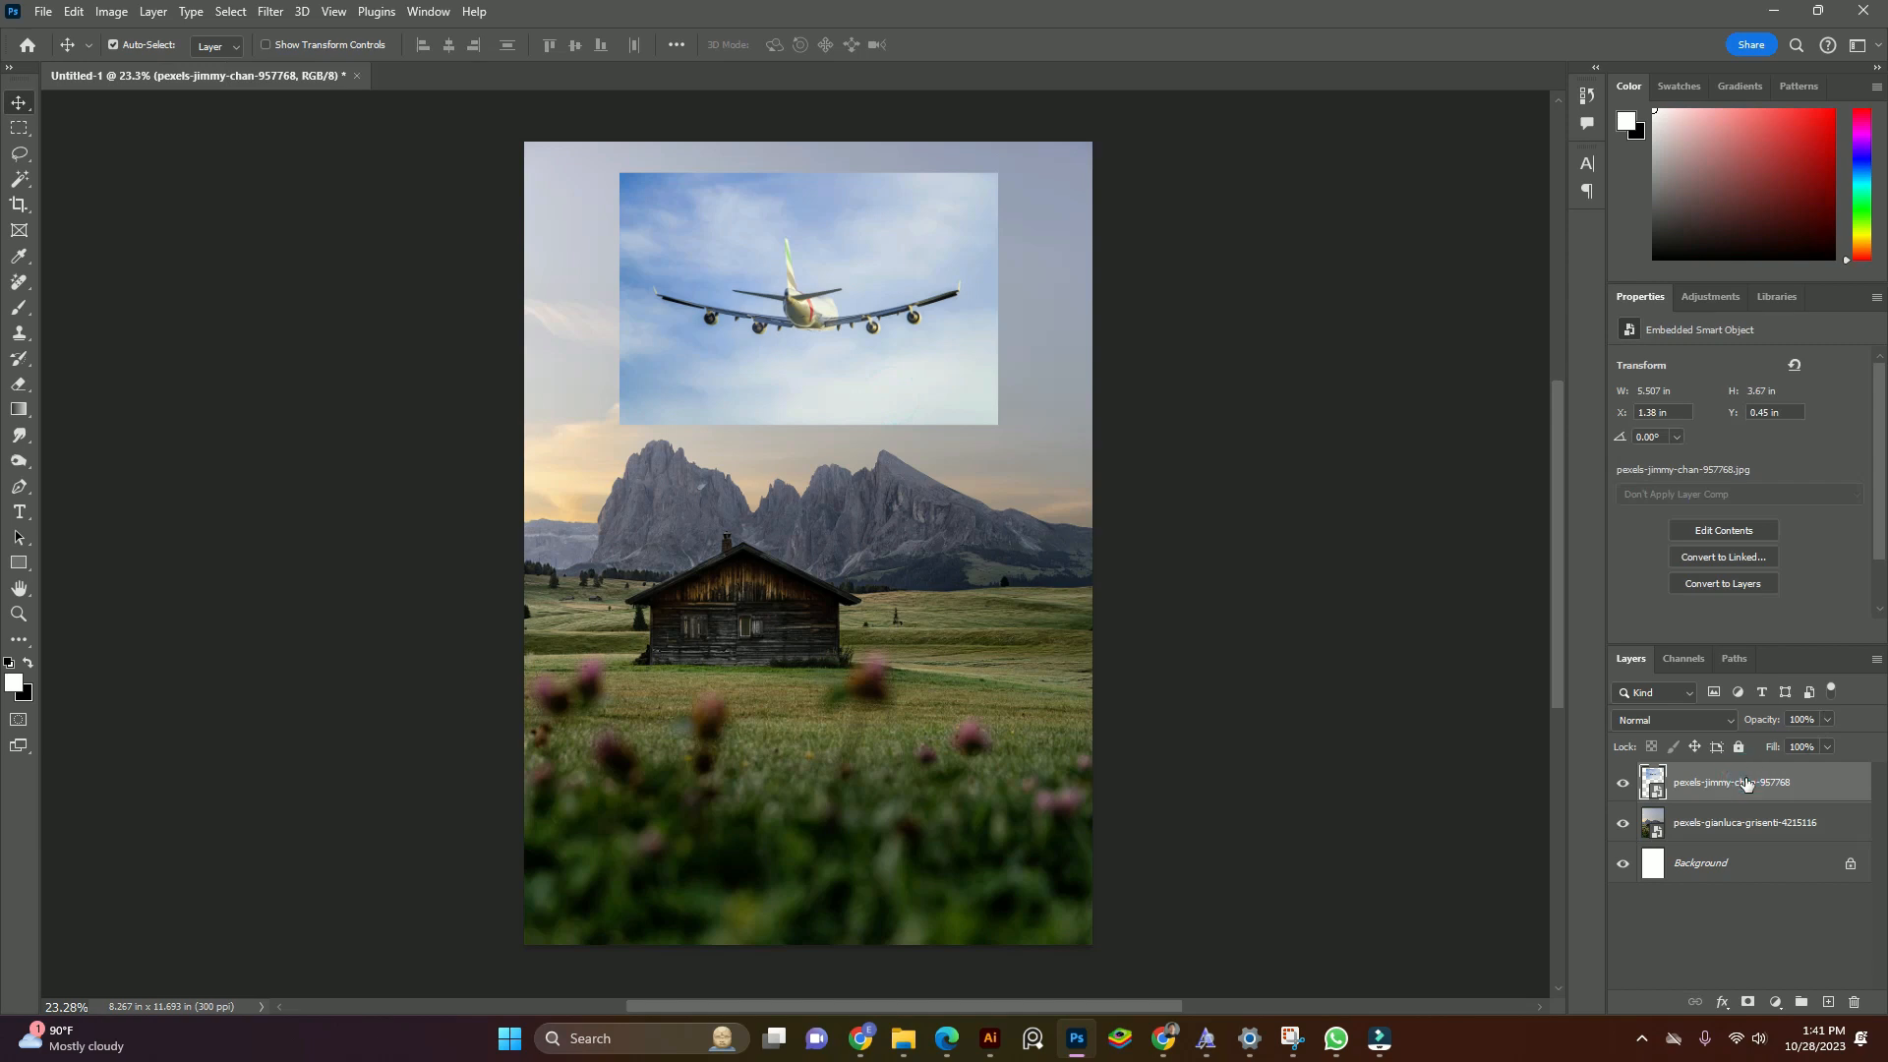
{"action": "right_click", "coordinate": [1746, 783]}
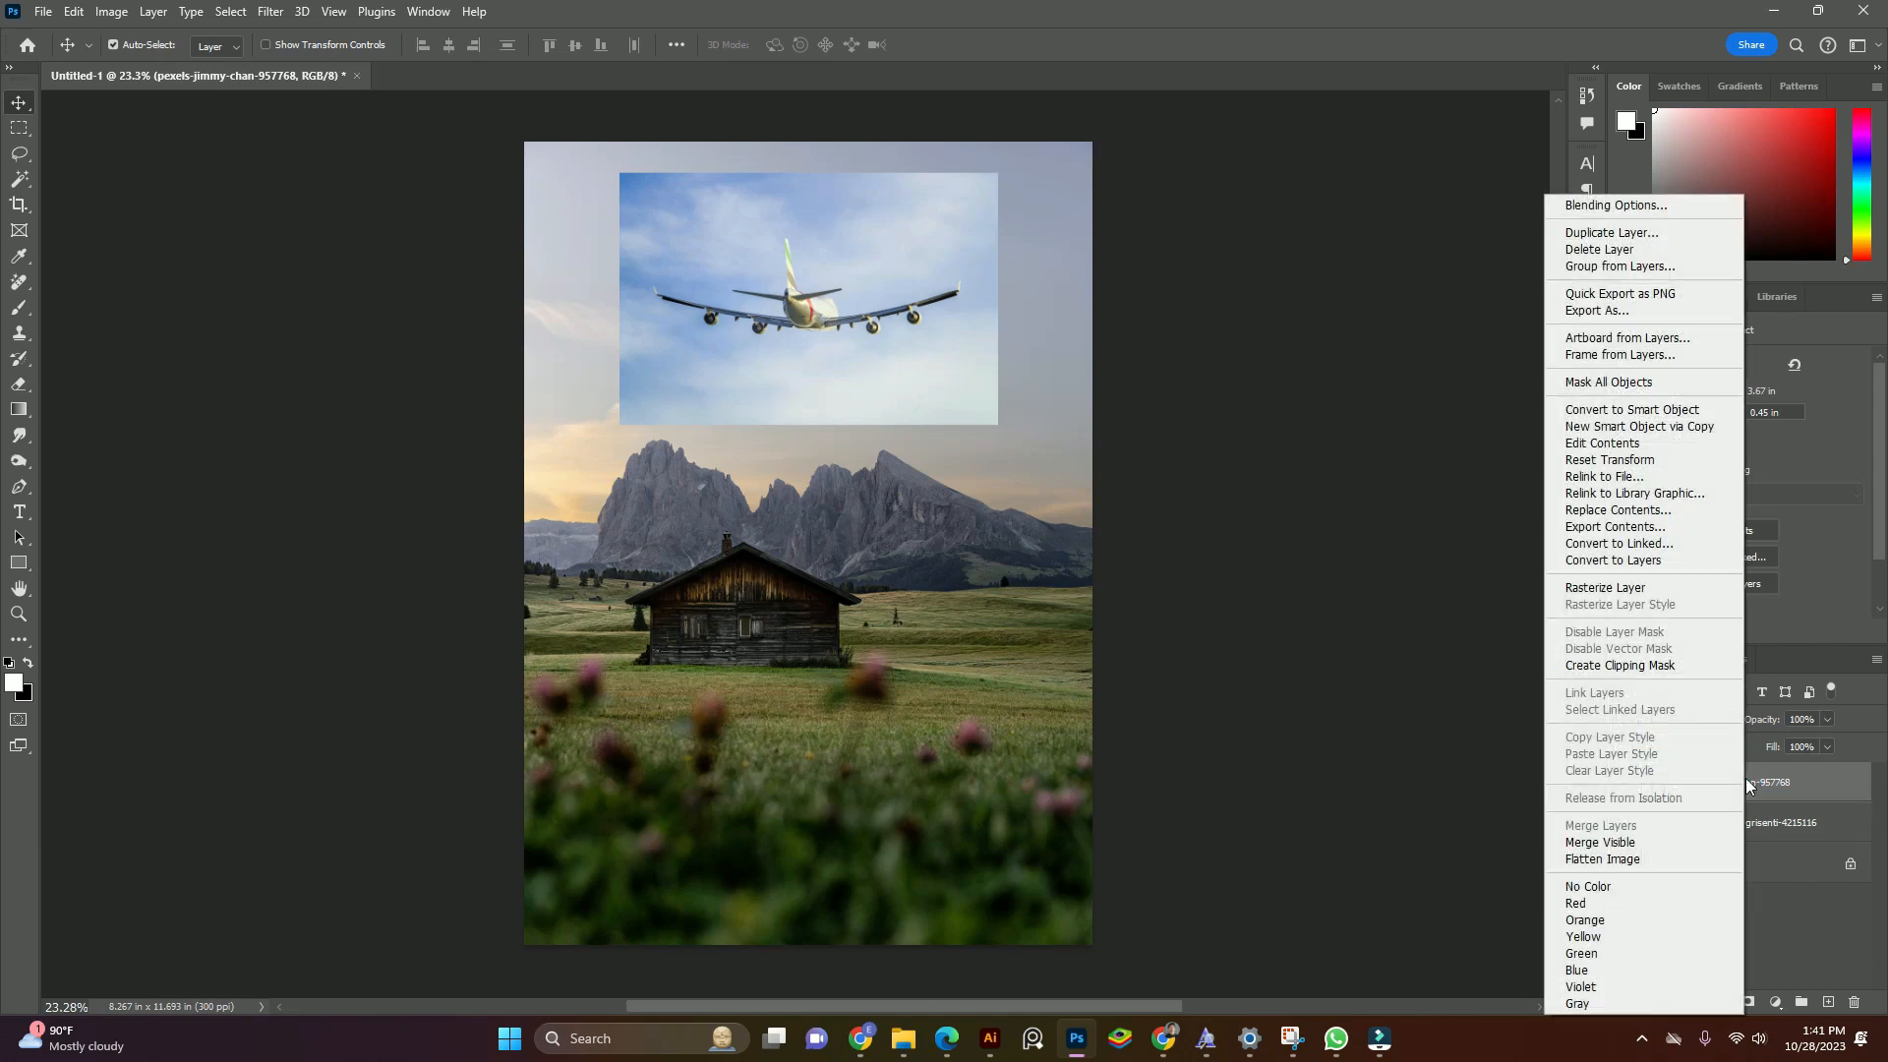
{"action": "left_click", "coordinate": [1601, 589]}
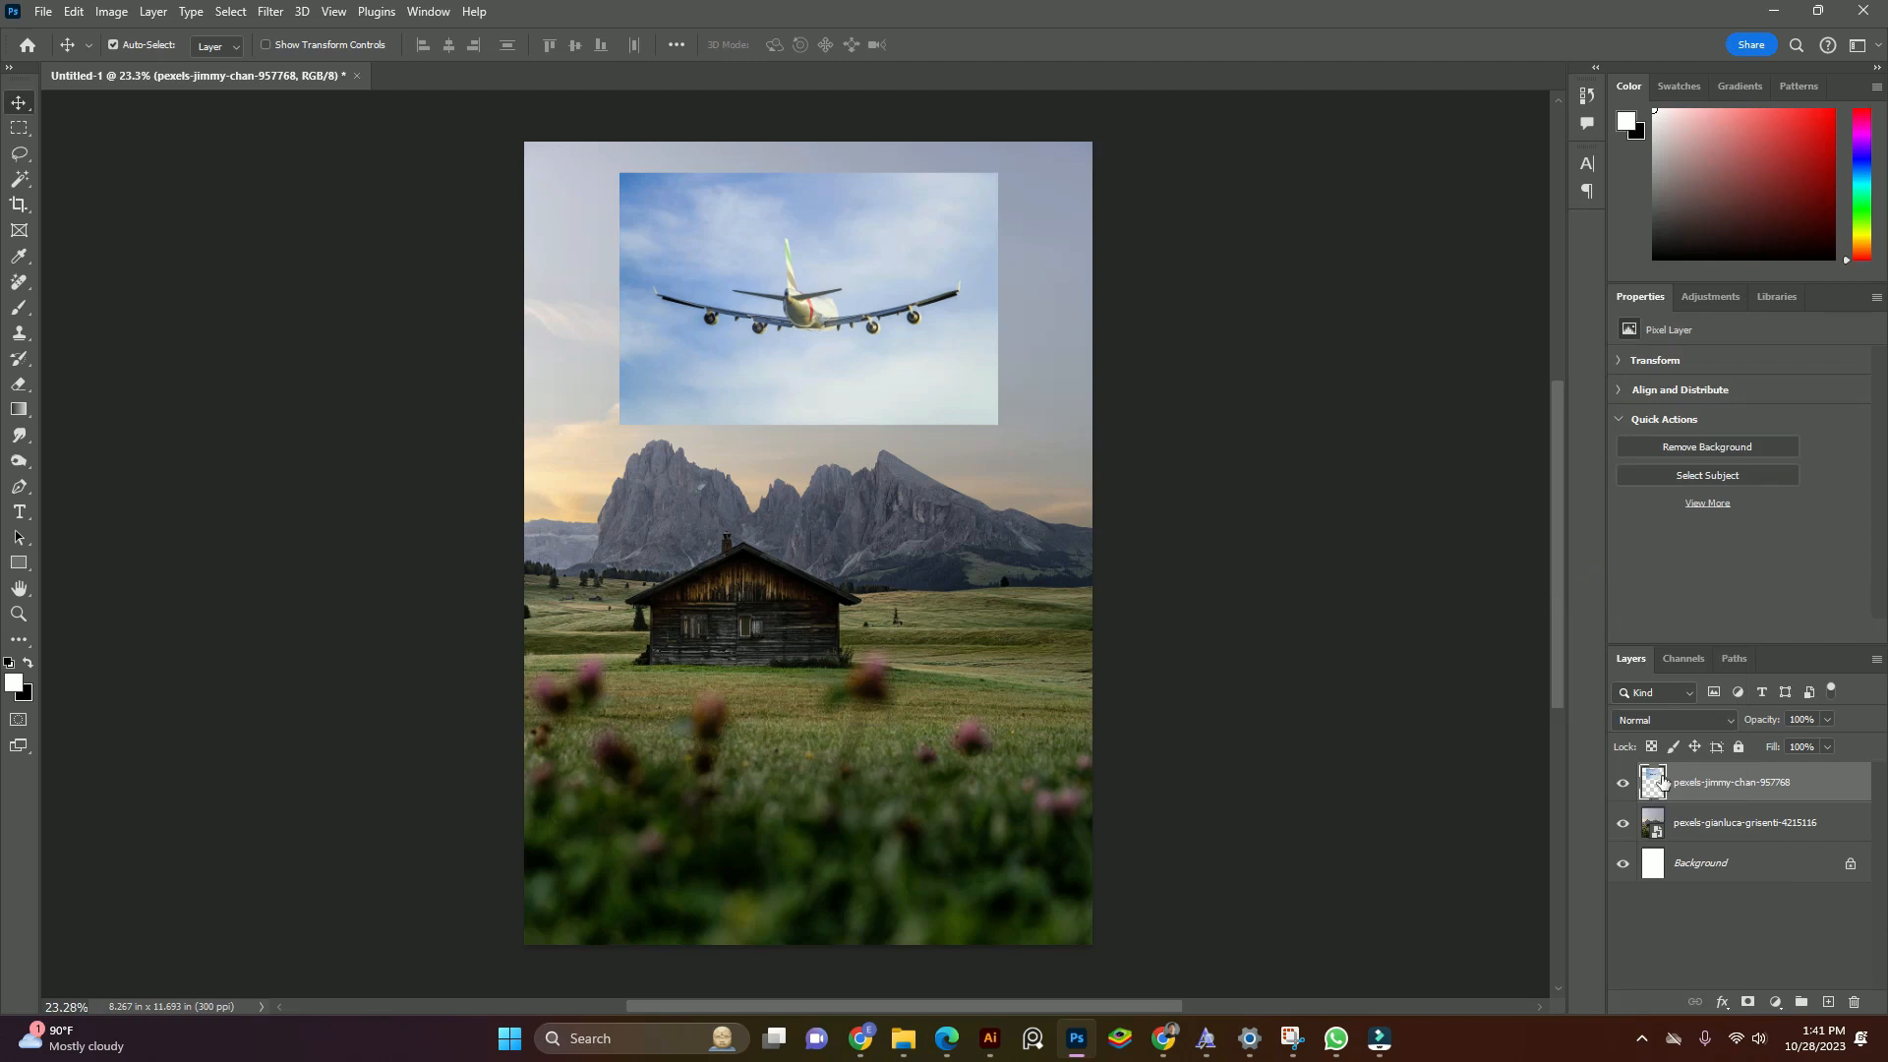
Rasterize the mountain cabin landscape layer.
{"action": "left_click", "coordinate": [1706, 820]}
{"action": "right_click", "coordinate": [1707, 821]}
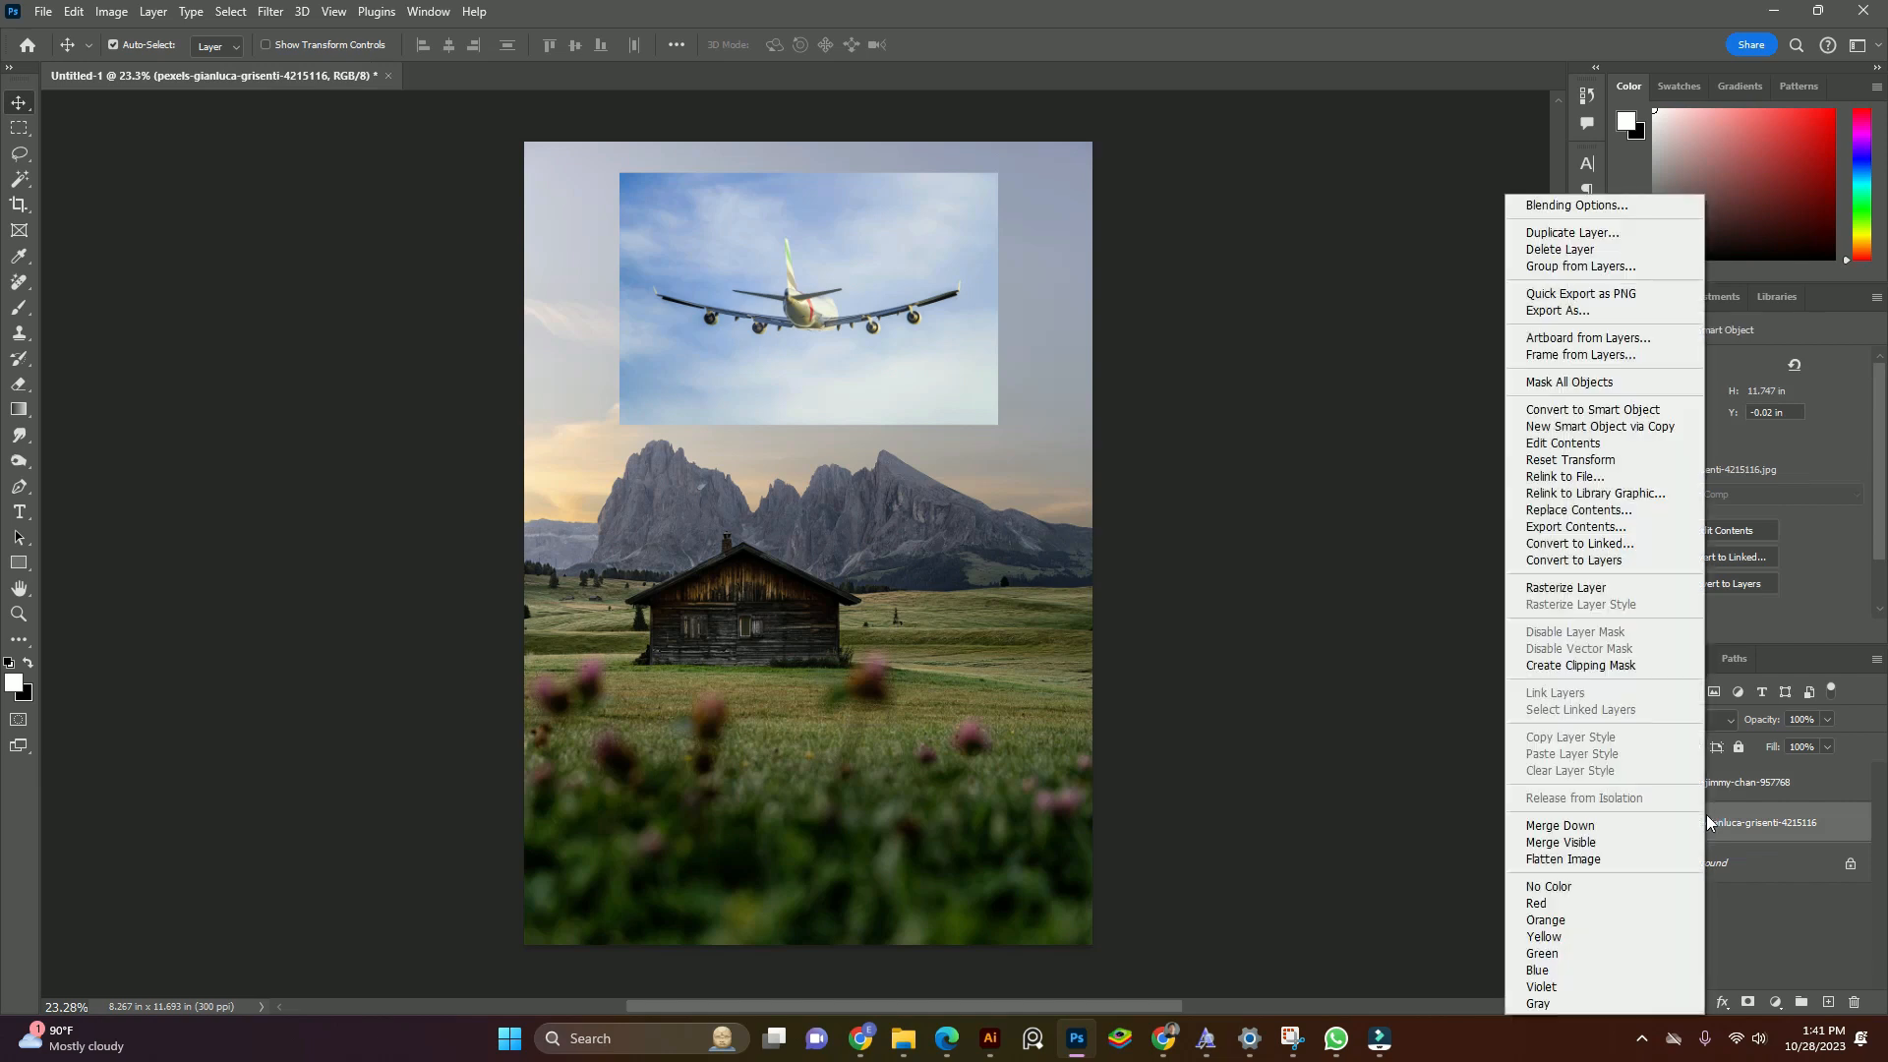
{"action": "left_click", "coordinate": [1544, 590]}
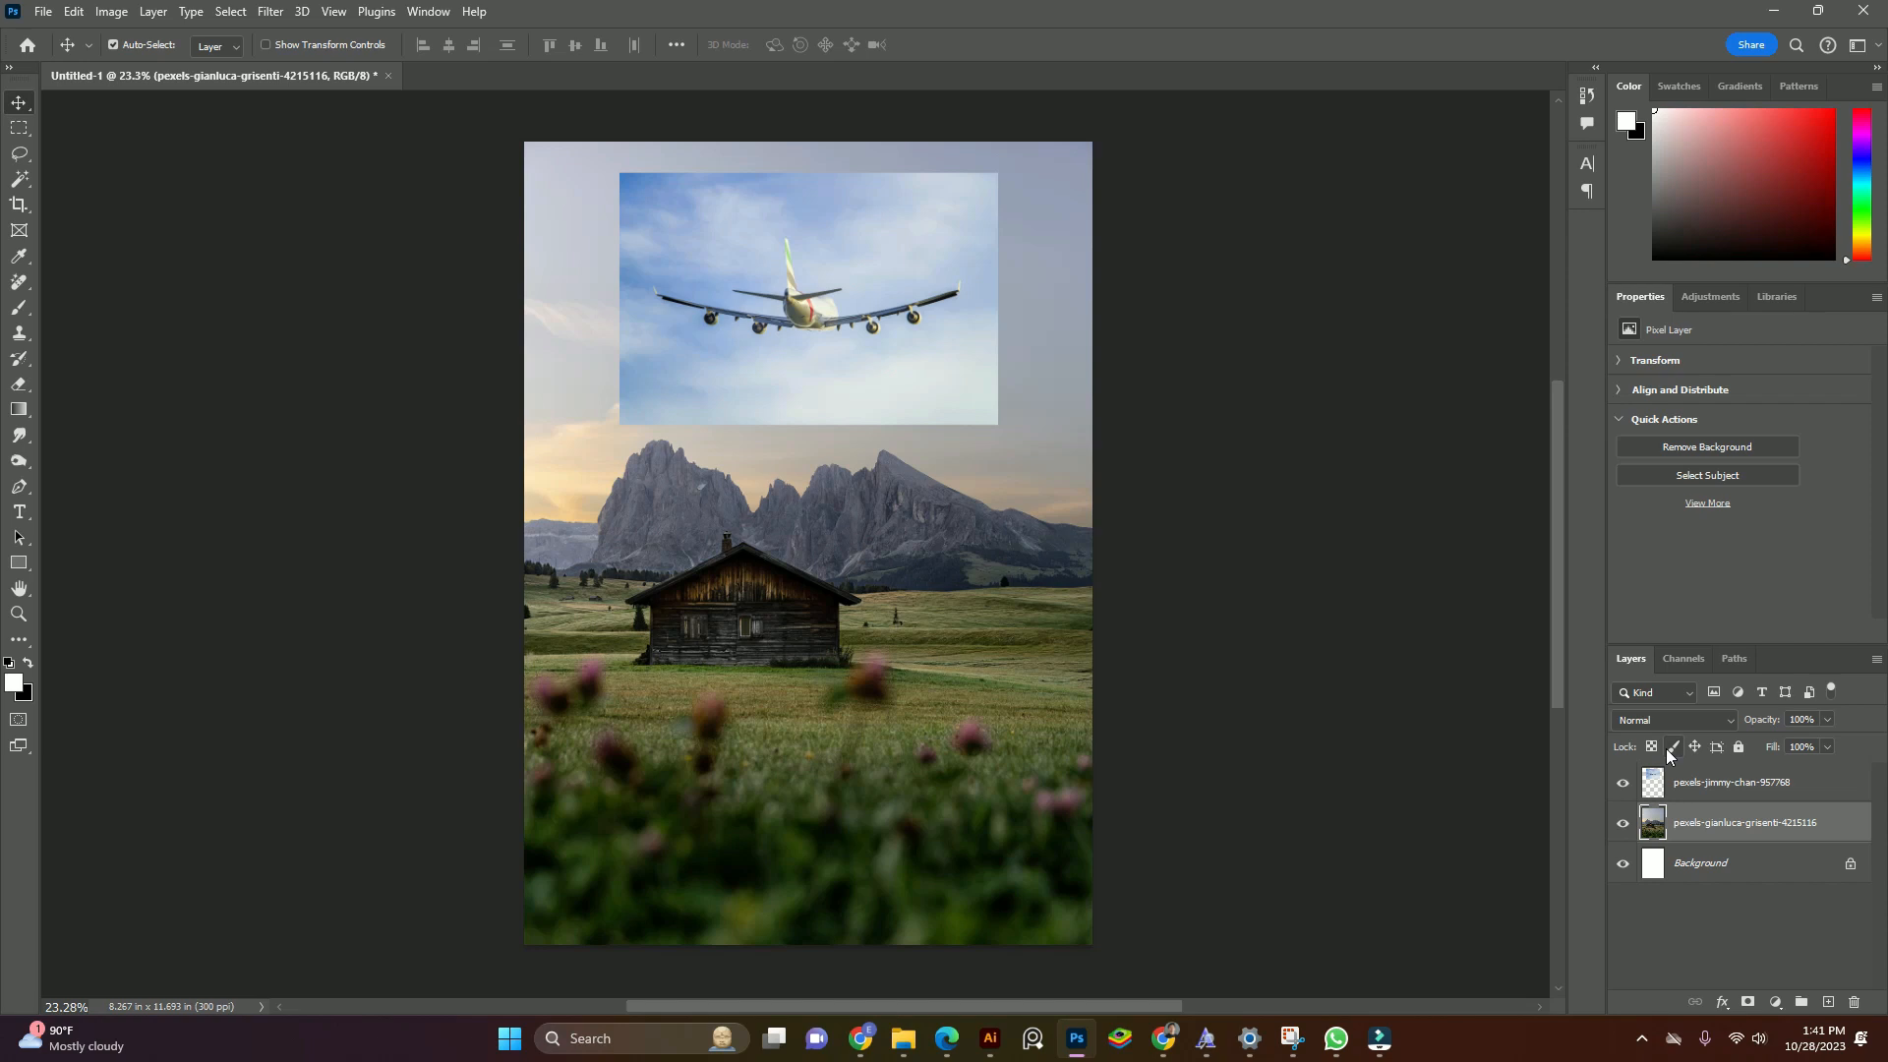
Auto-blend the airplane and cabin landscape layers using Stack Images, with Seamless Tones and Colors and Content Aware Fill Transparent Areas enabled.
{"action": "left_click", "coordinate": [1721, 796]}
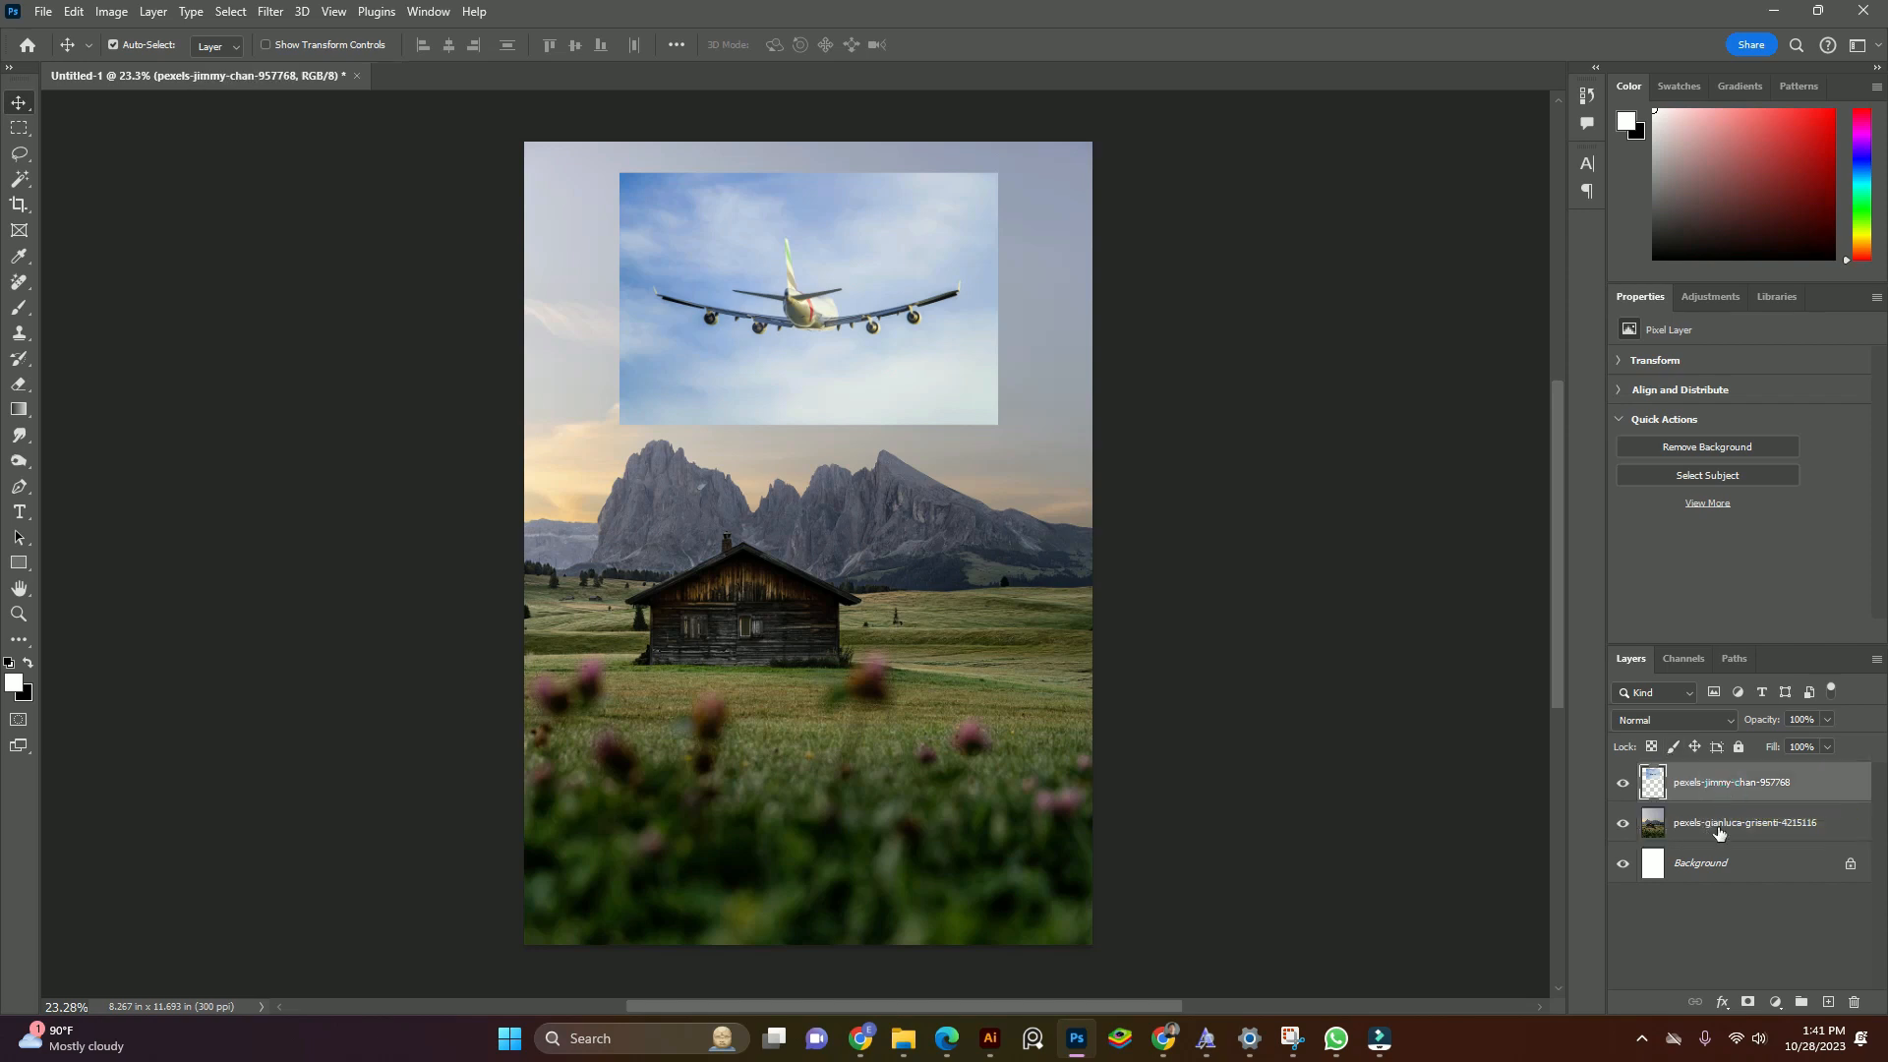
{"action": "left_click", "coordinate": [1721, 826], "text": "shift"}
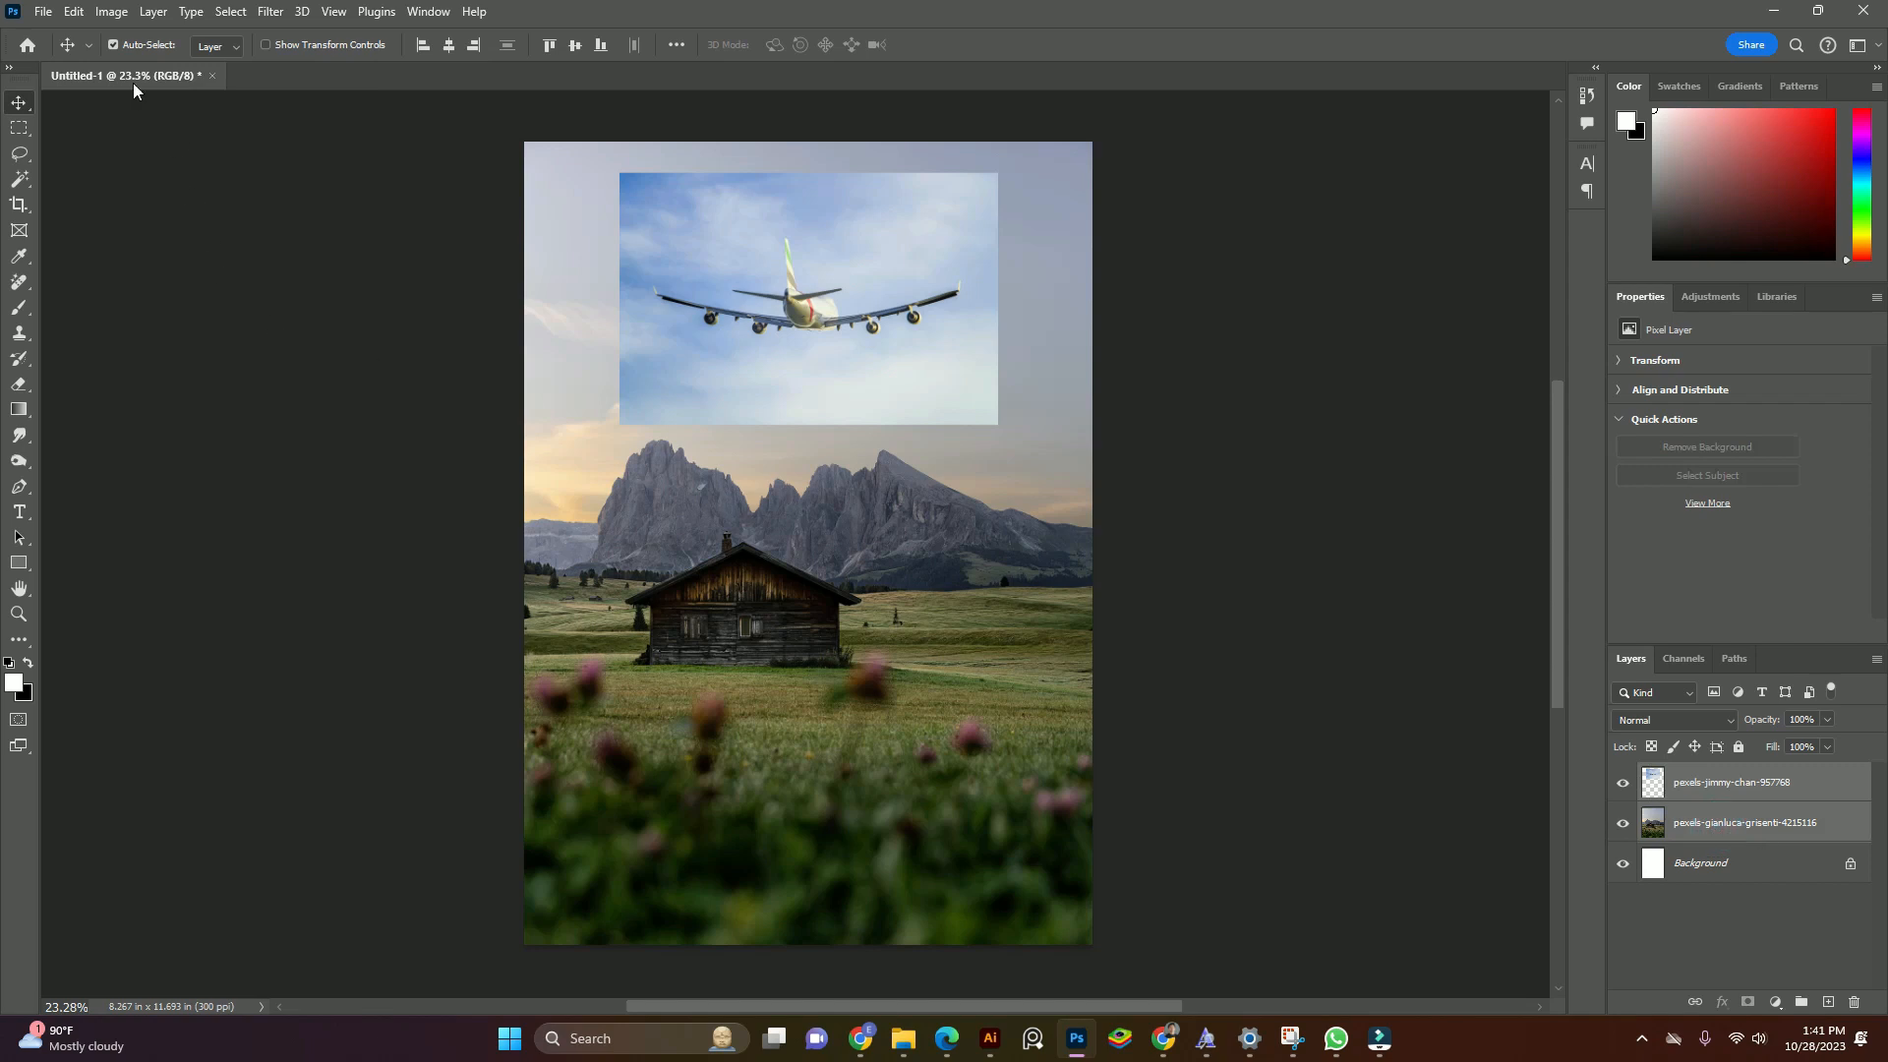
{"action": "left_click", "coordinate": [74, 13]}
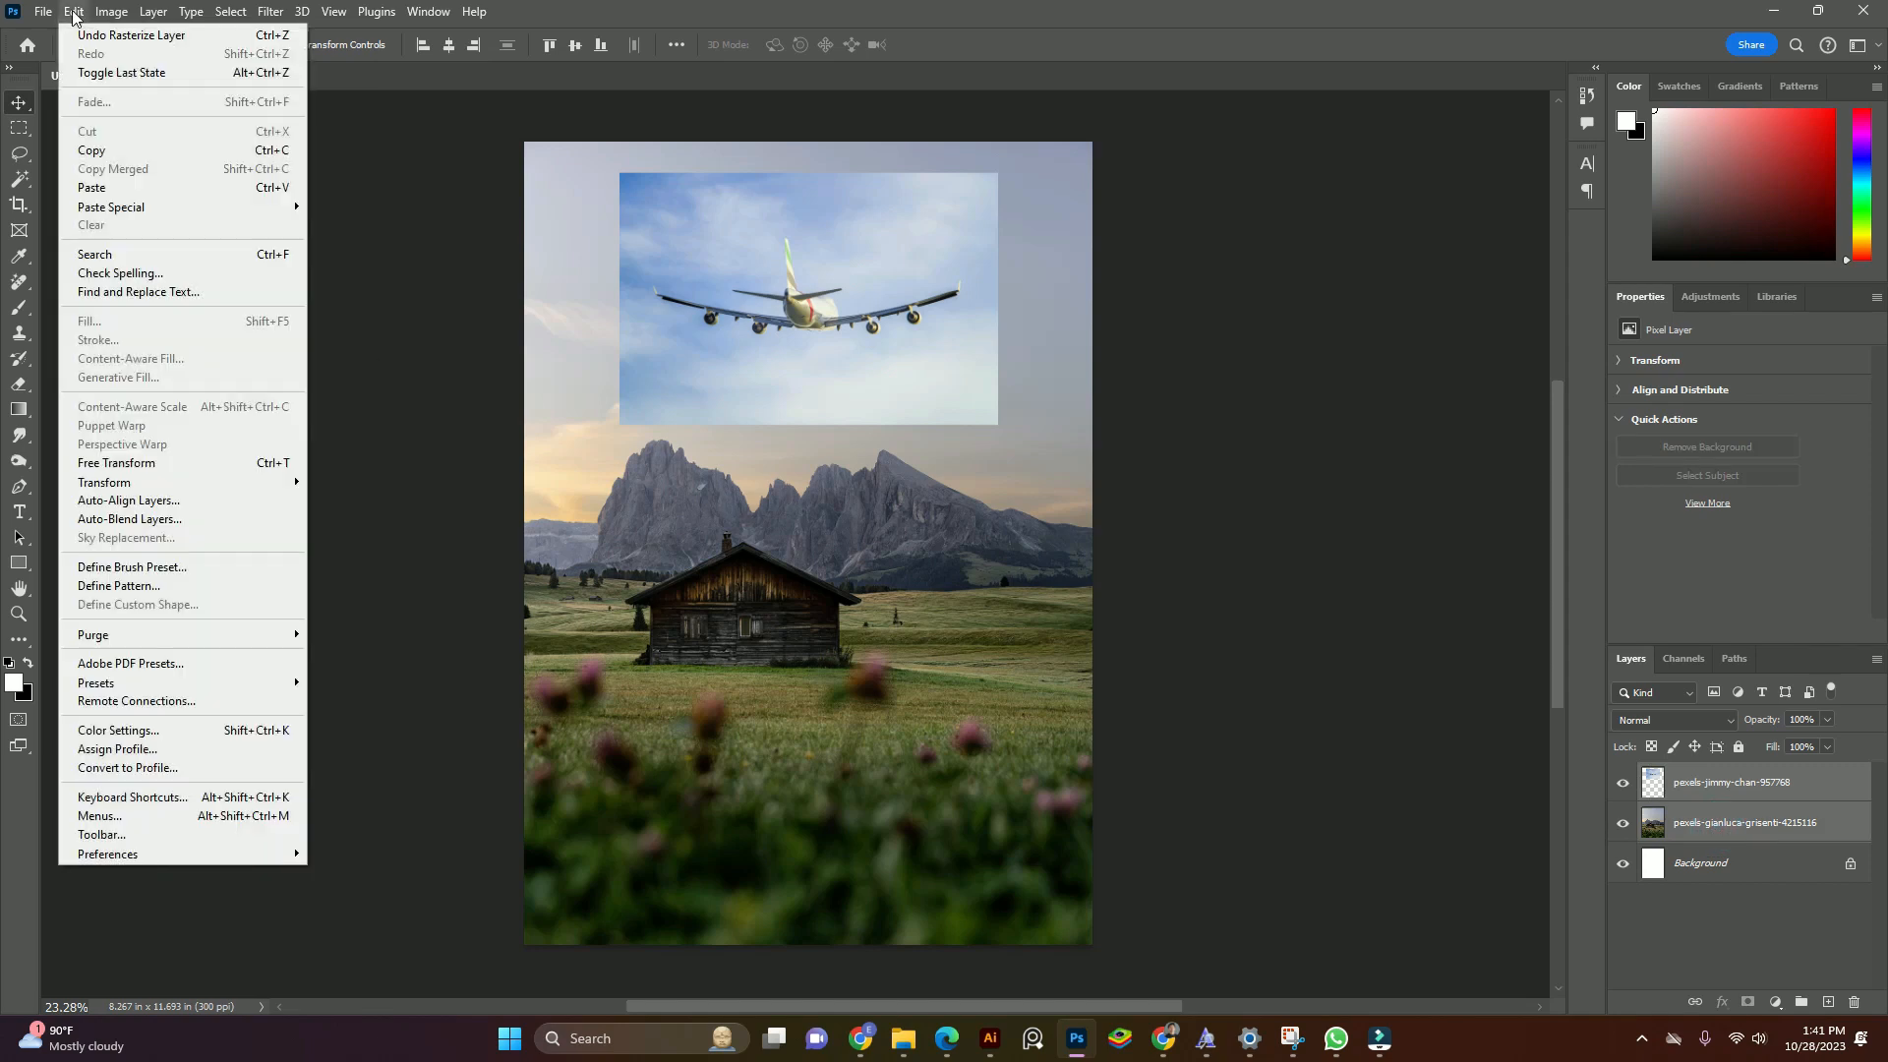
{"action": "left_click", "coordinate": [183, 521]}
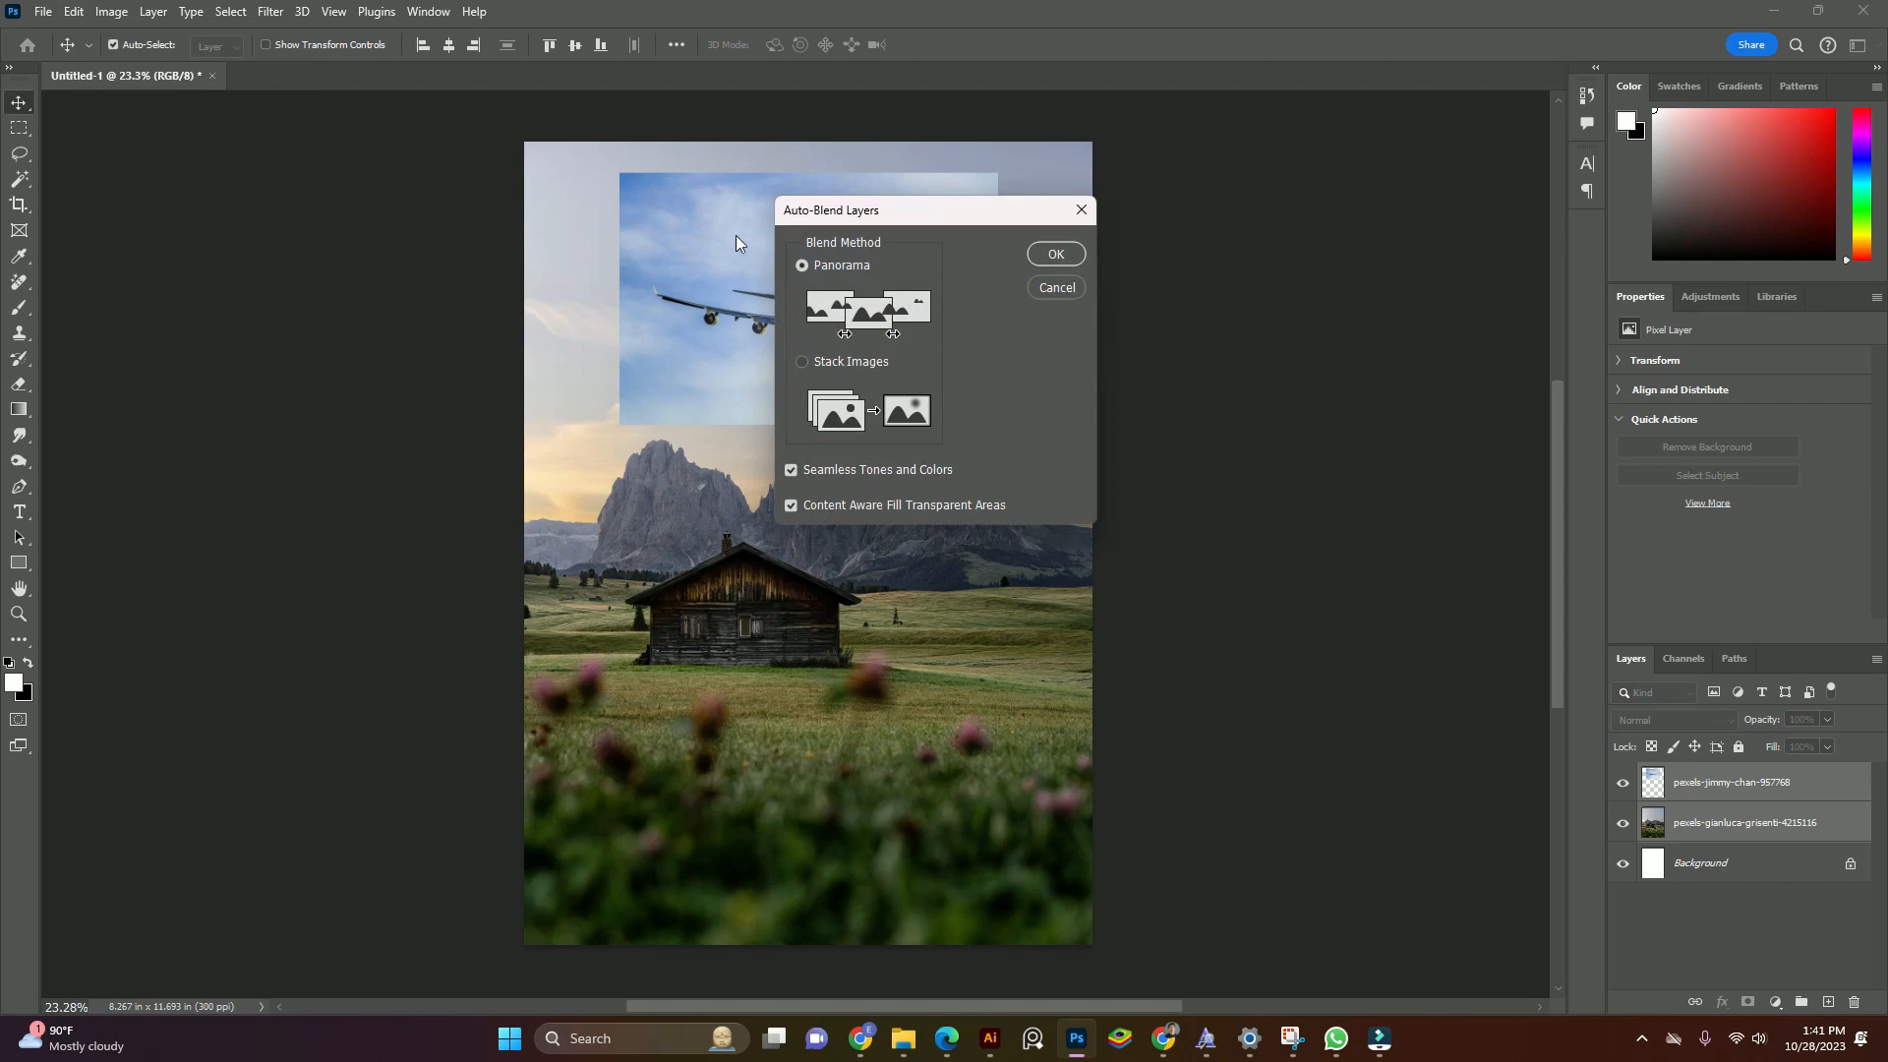
{"action": "left_click_drag", "start_coordinate": [894, 221], "coordinate": [858, 223]}
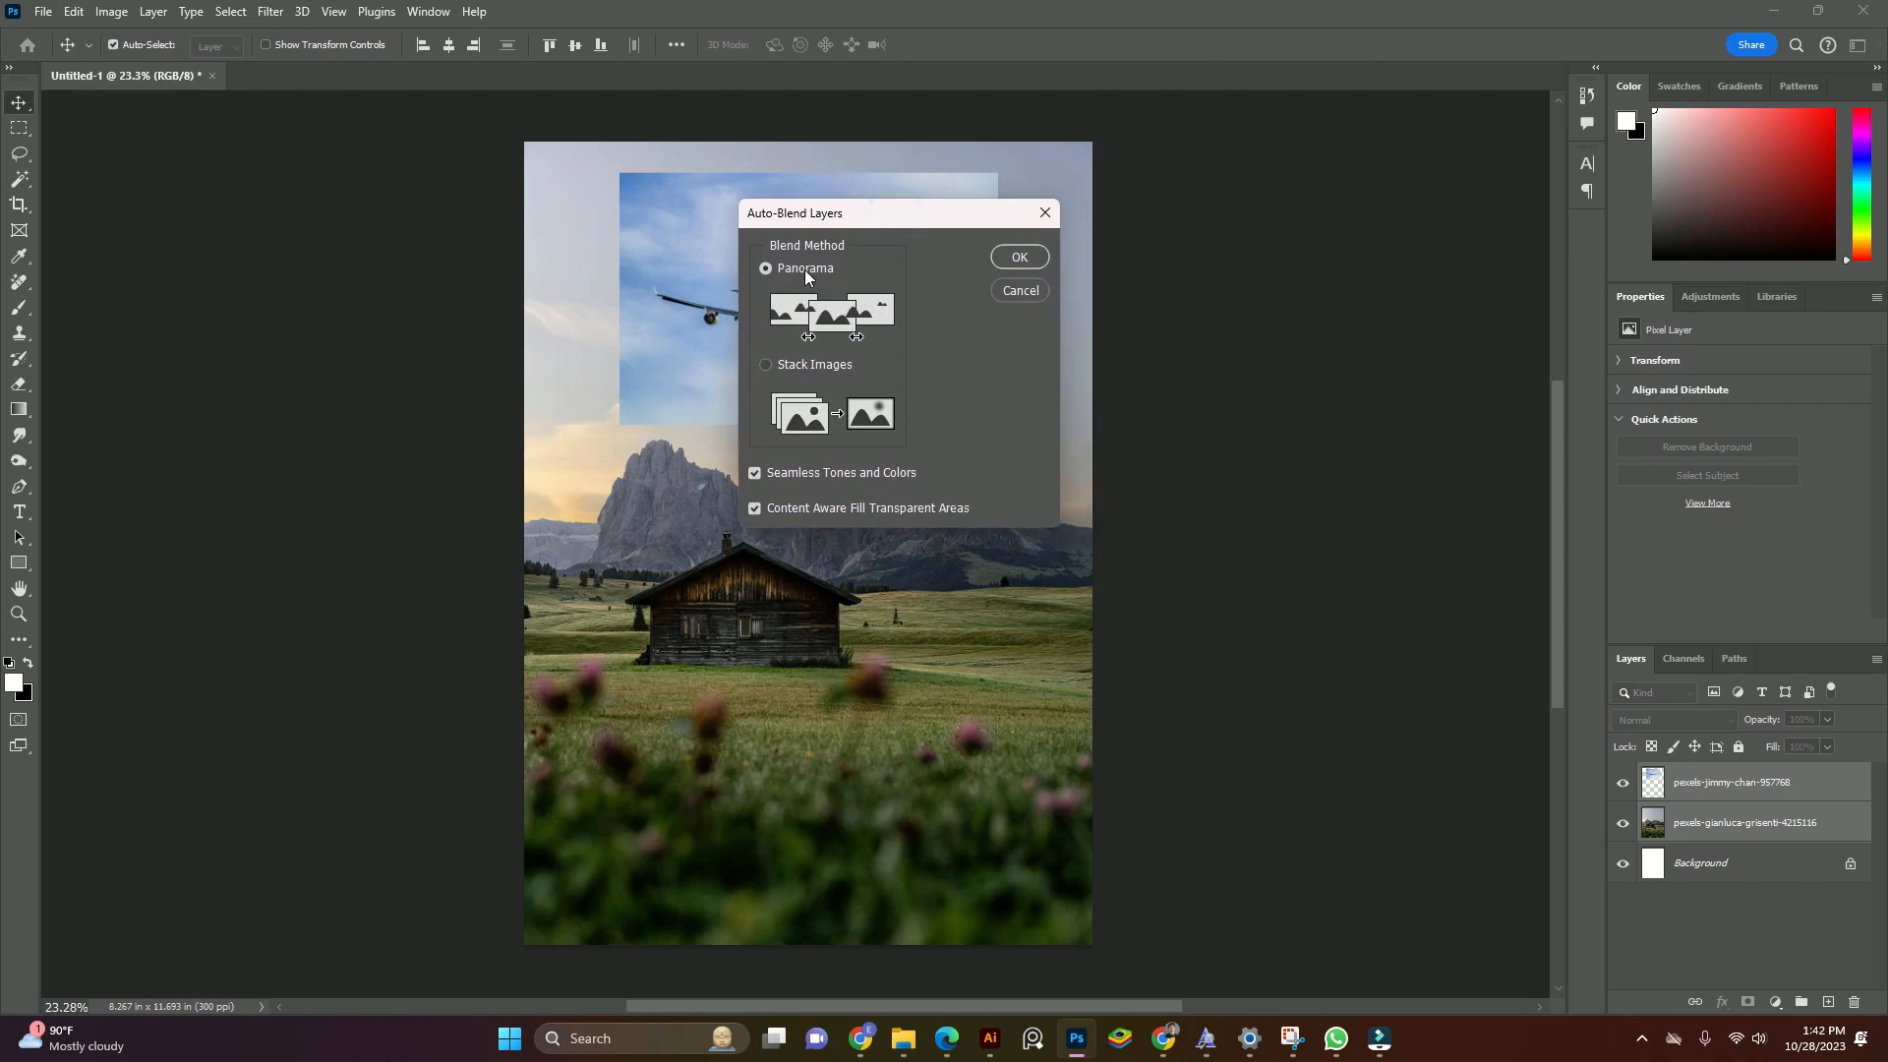
{"action": "left_click", "coordinate": [811, 360]}
{"action": "left_click", "coordinate": [1009, 257]}
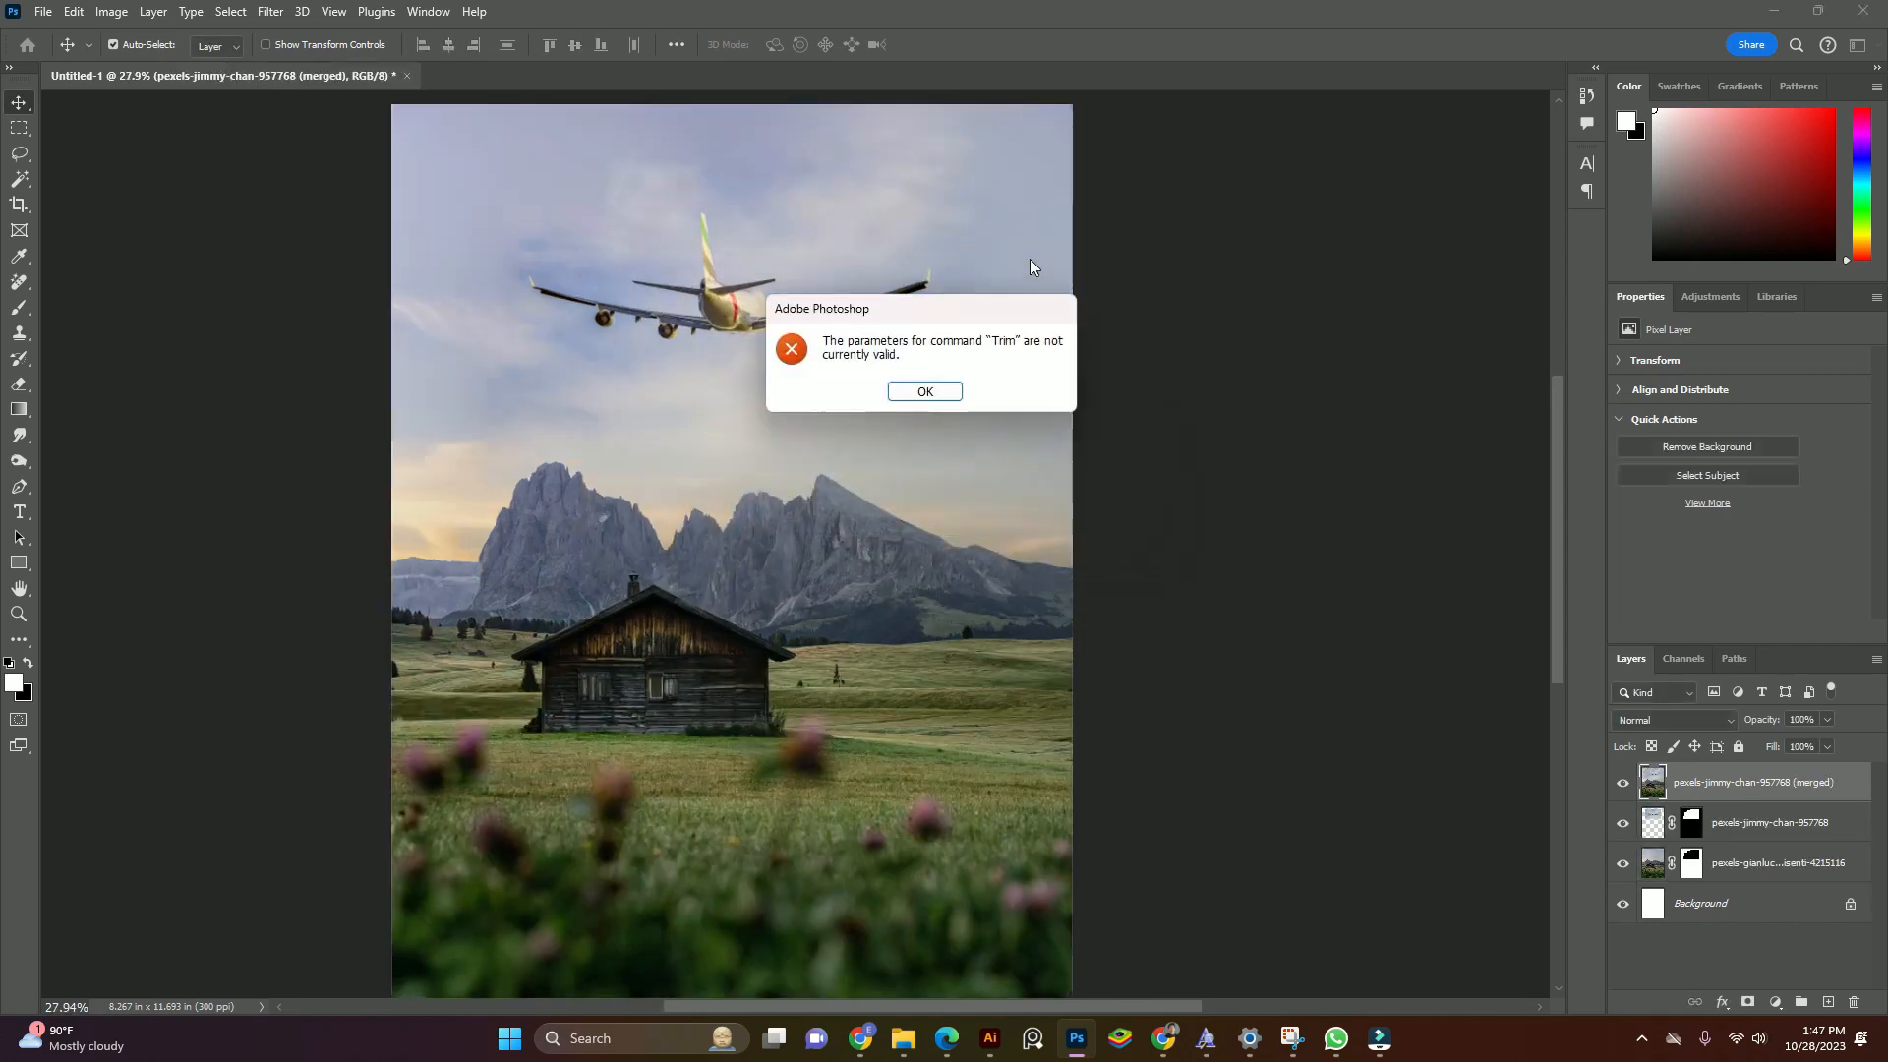
{"action": "left_click", "coordinate": [921, 393]}
Examine the blended image up close and as a whole, checking the sky around the airplane and the mountains and cabin below.
{"action": "scroll", "coordinate": [702, 424], "scroll_direction": "up", "scroll_amount": 3}
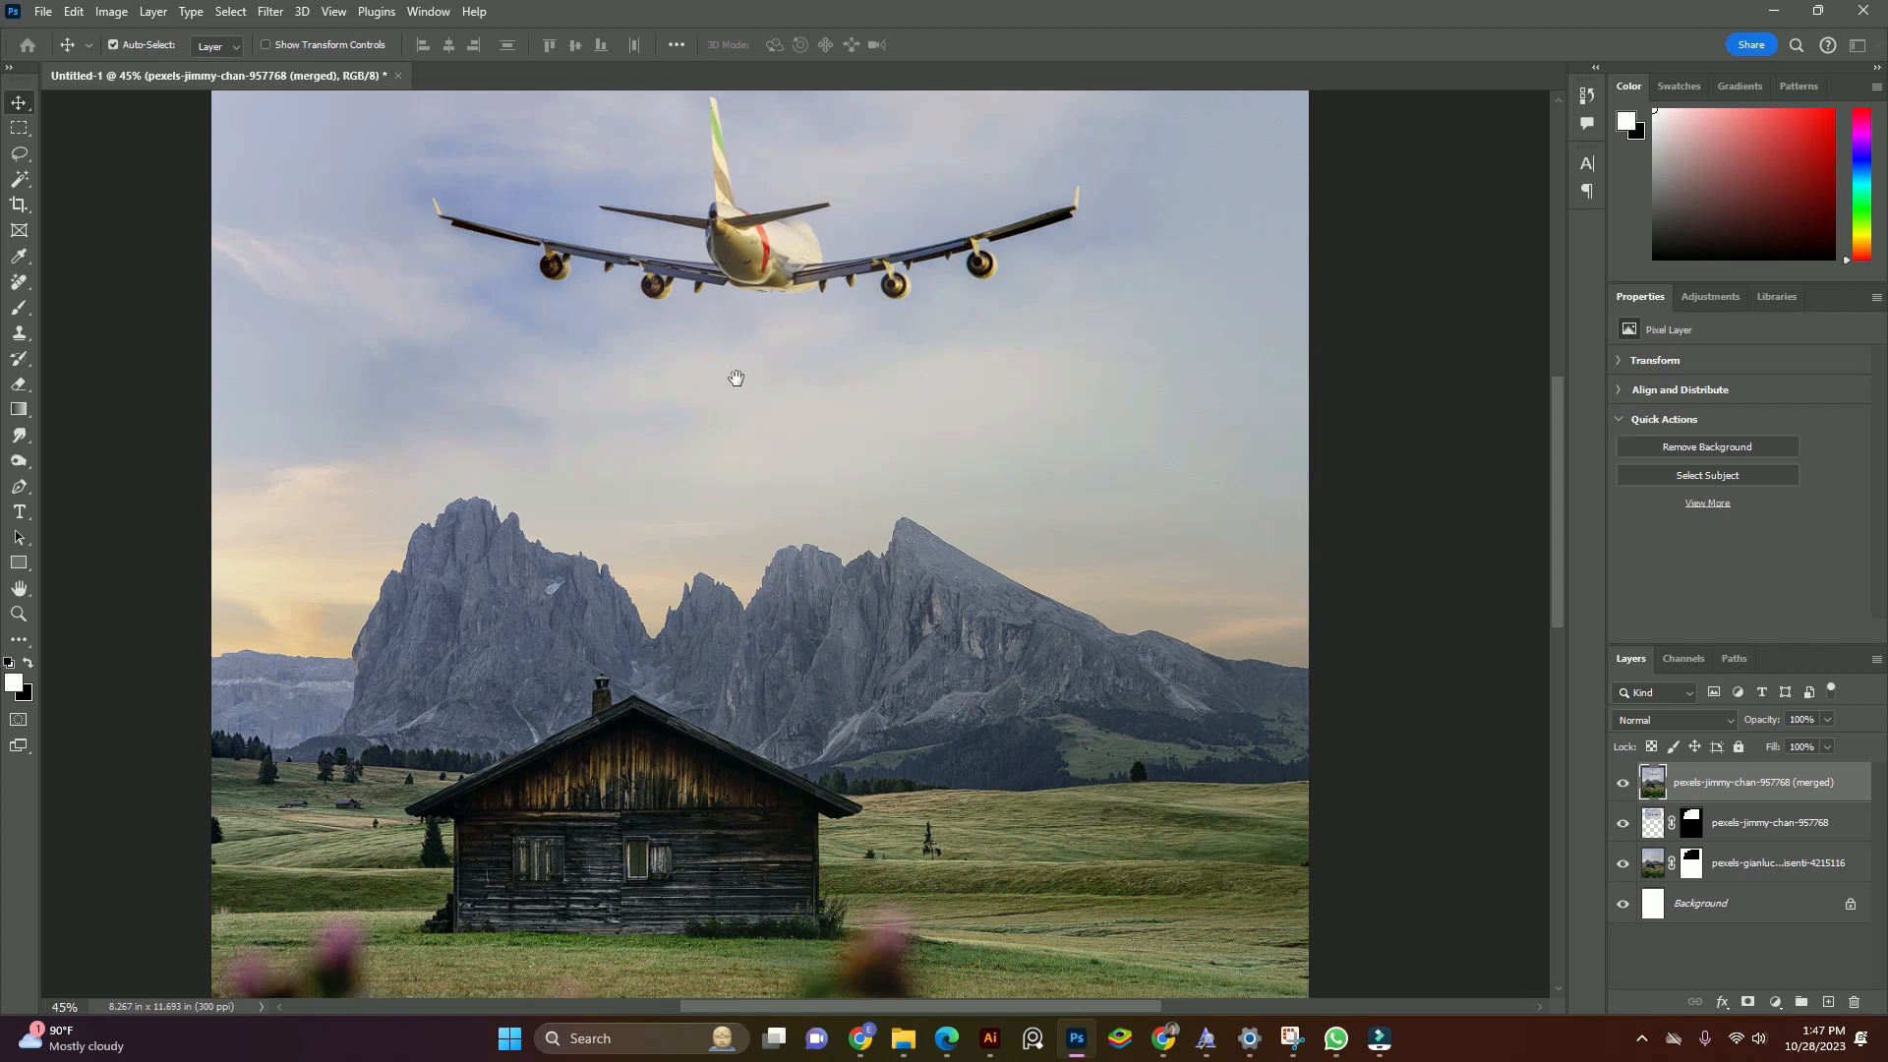
{"action": "left_click_drag", "start_coordinate": [737, 380], "coordinate": [675, 484]}
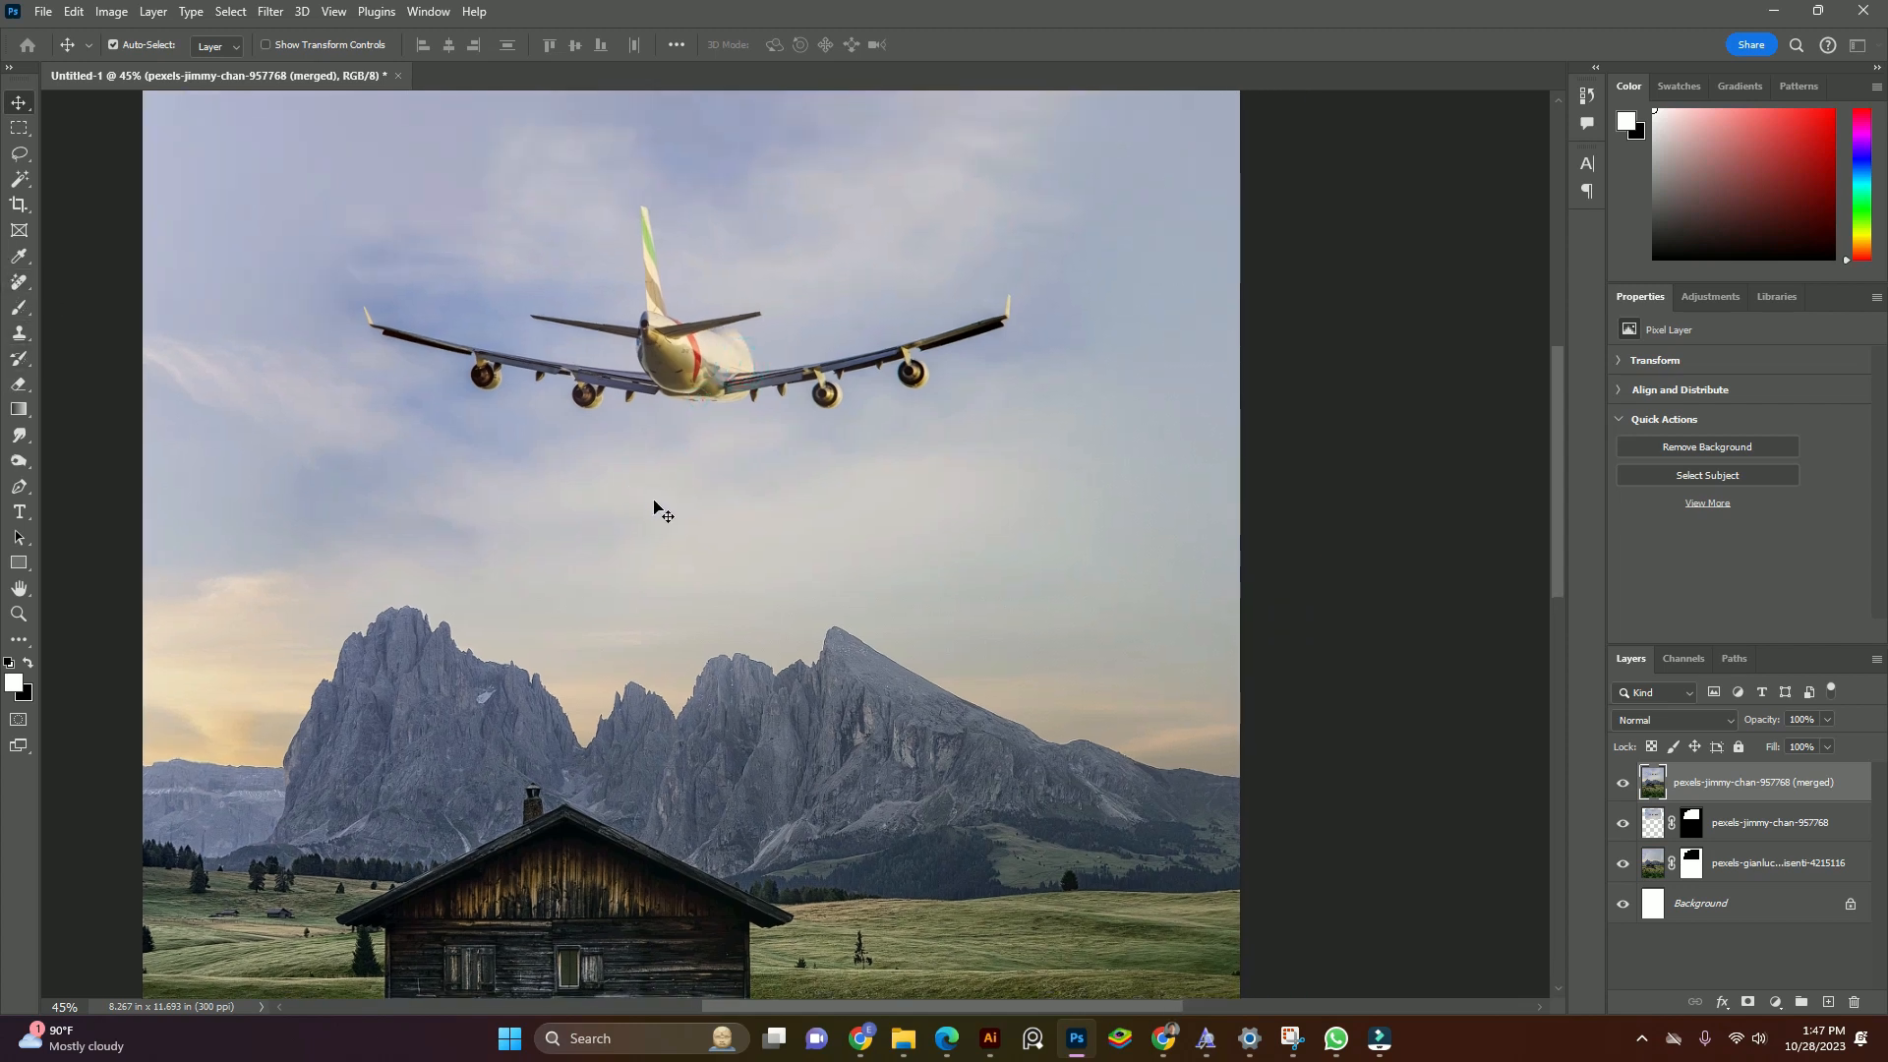
{"action": "scroll", "coordinate": [647, 538], "scroll_direction": "down", "scroll_amount": 1}
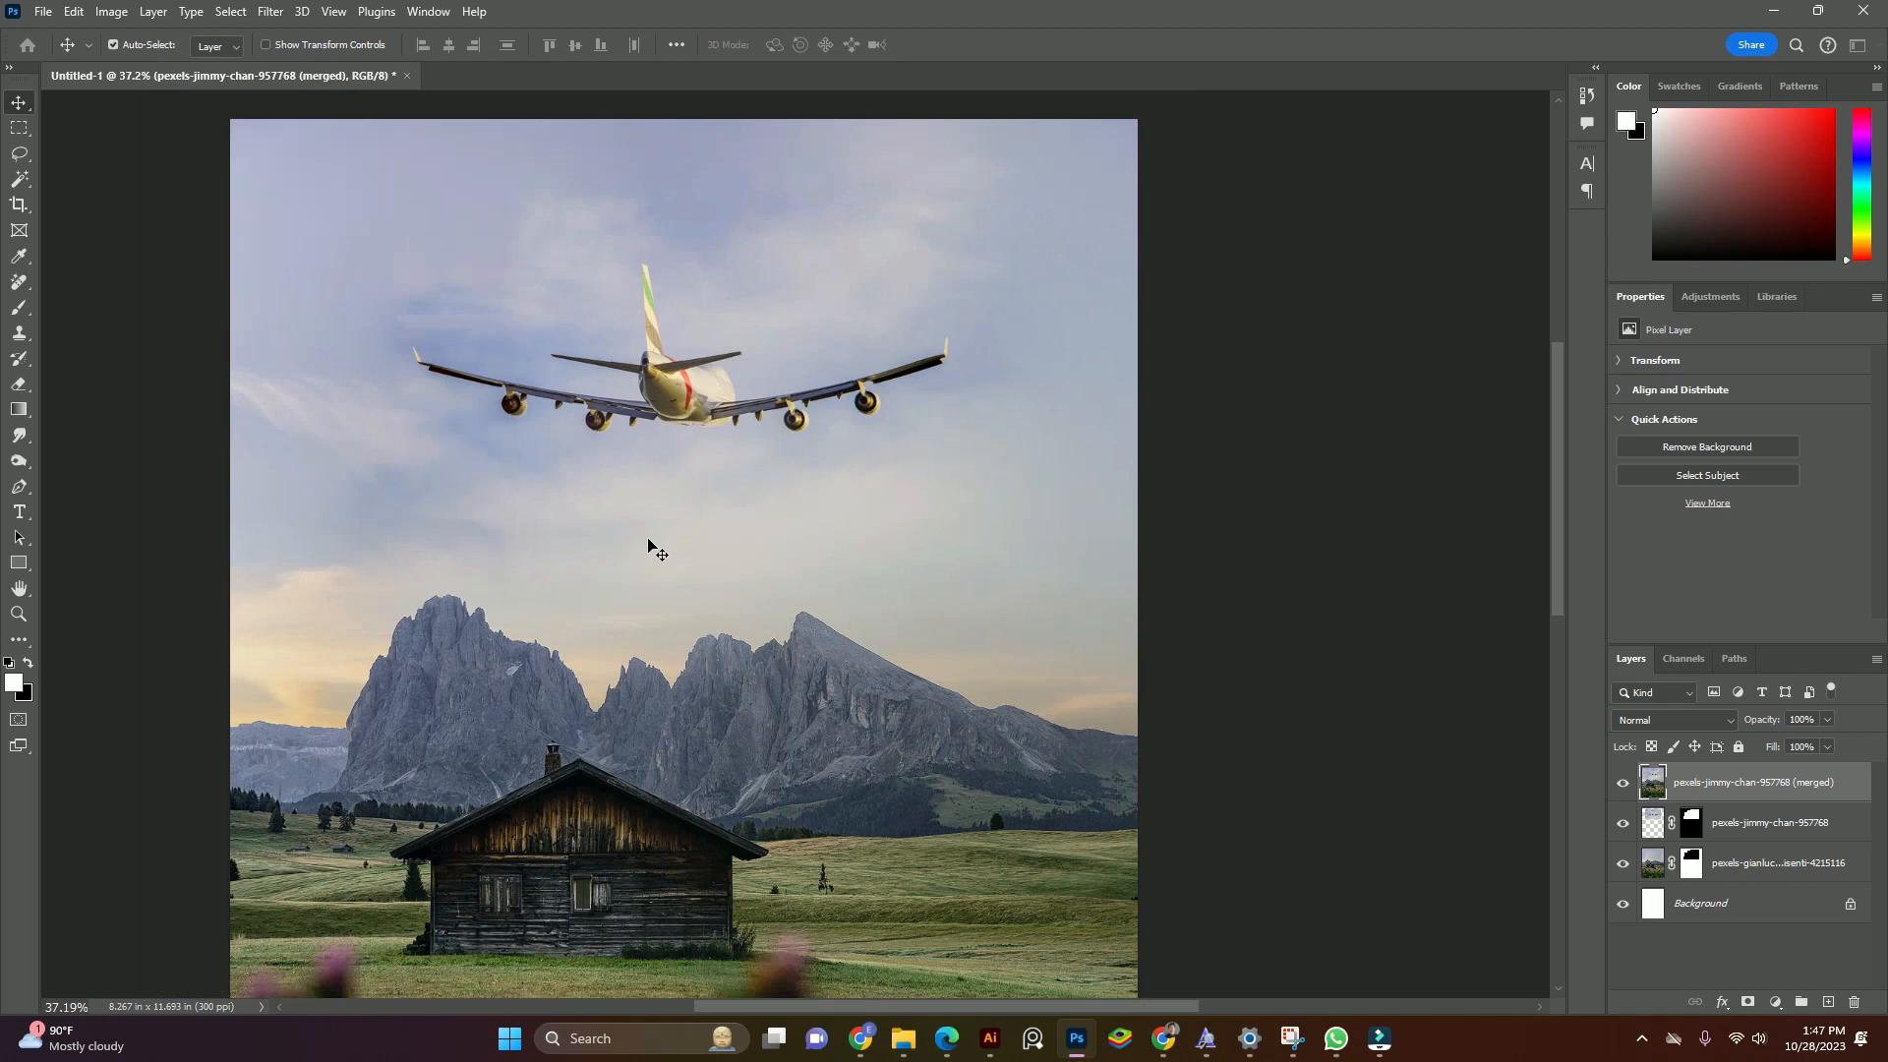
{"action": "scroll", "coordinate": [689, 531], "scroll_direction": "down", "scroll_amount": 2}
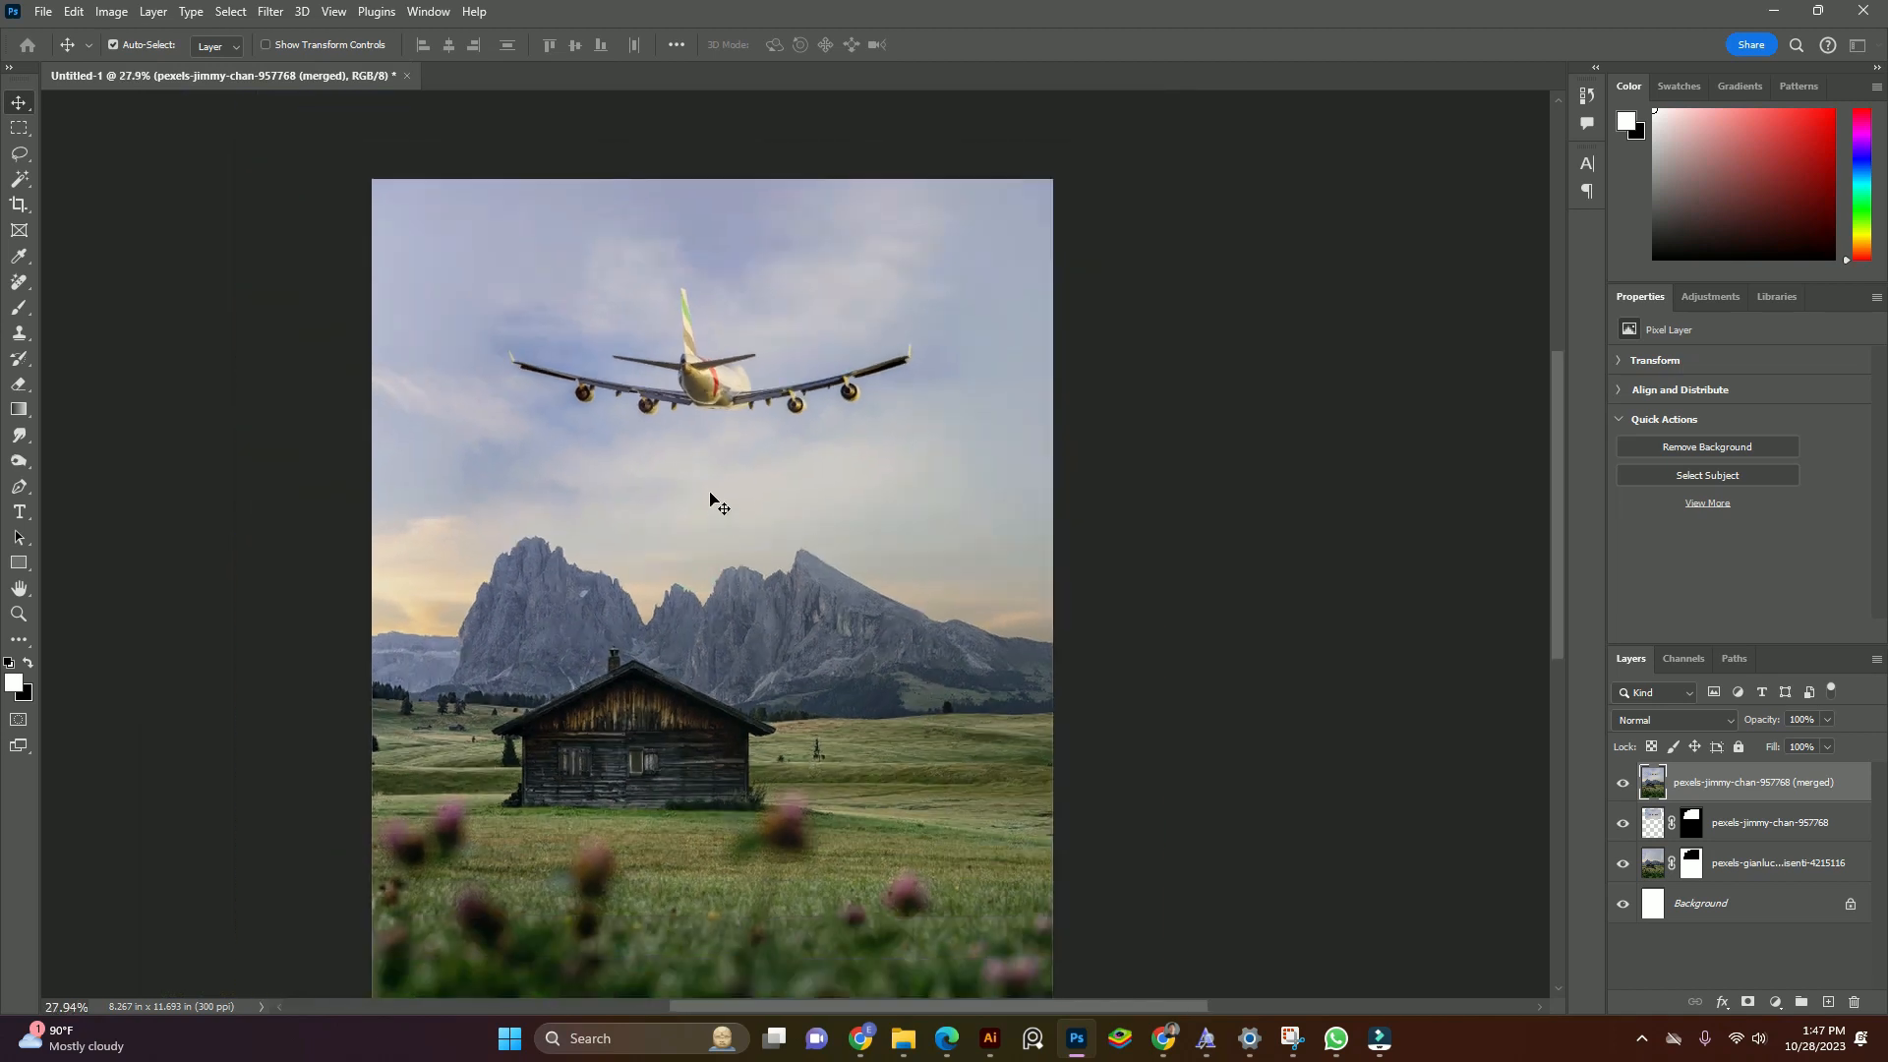
{"action": "scroll", "coordinate": [698, 639], "scroll_direction": "up", "scroll_amount": 1}
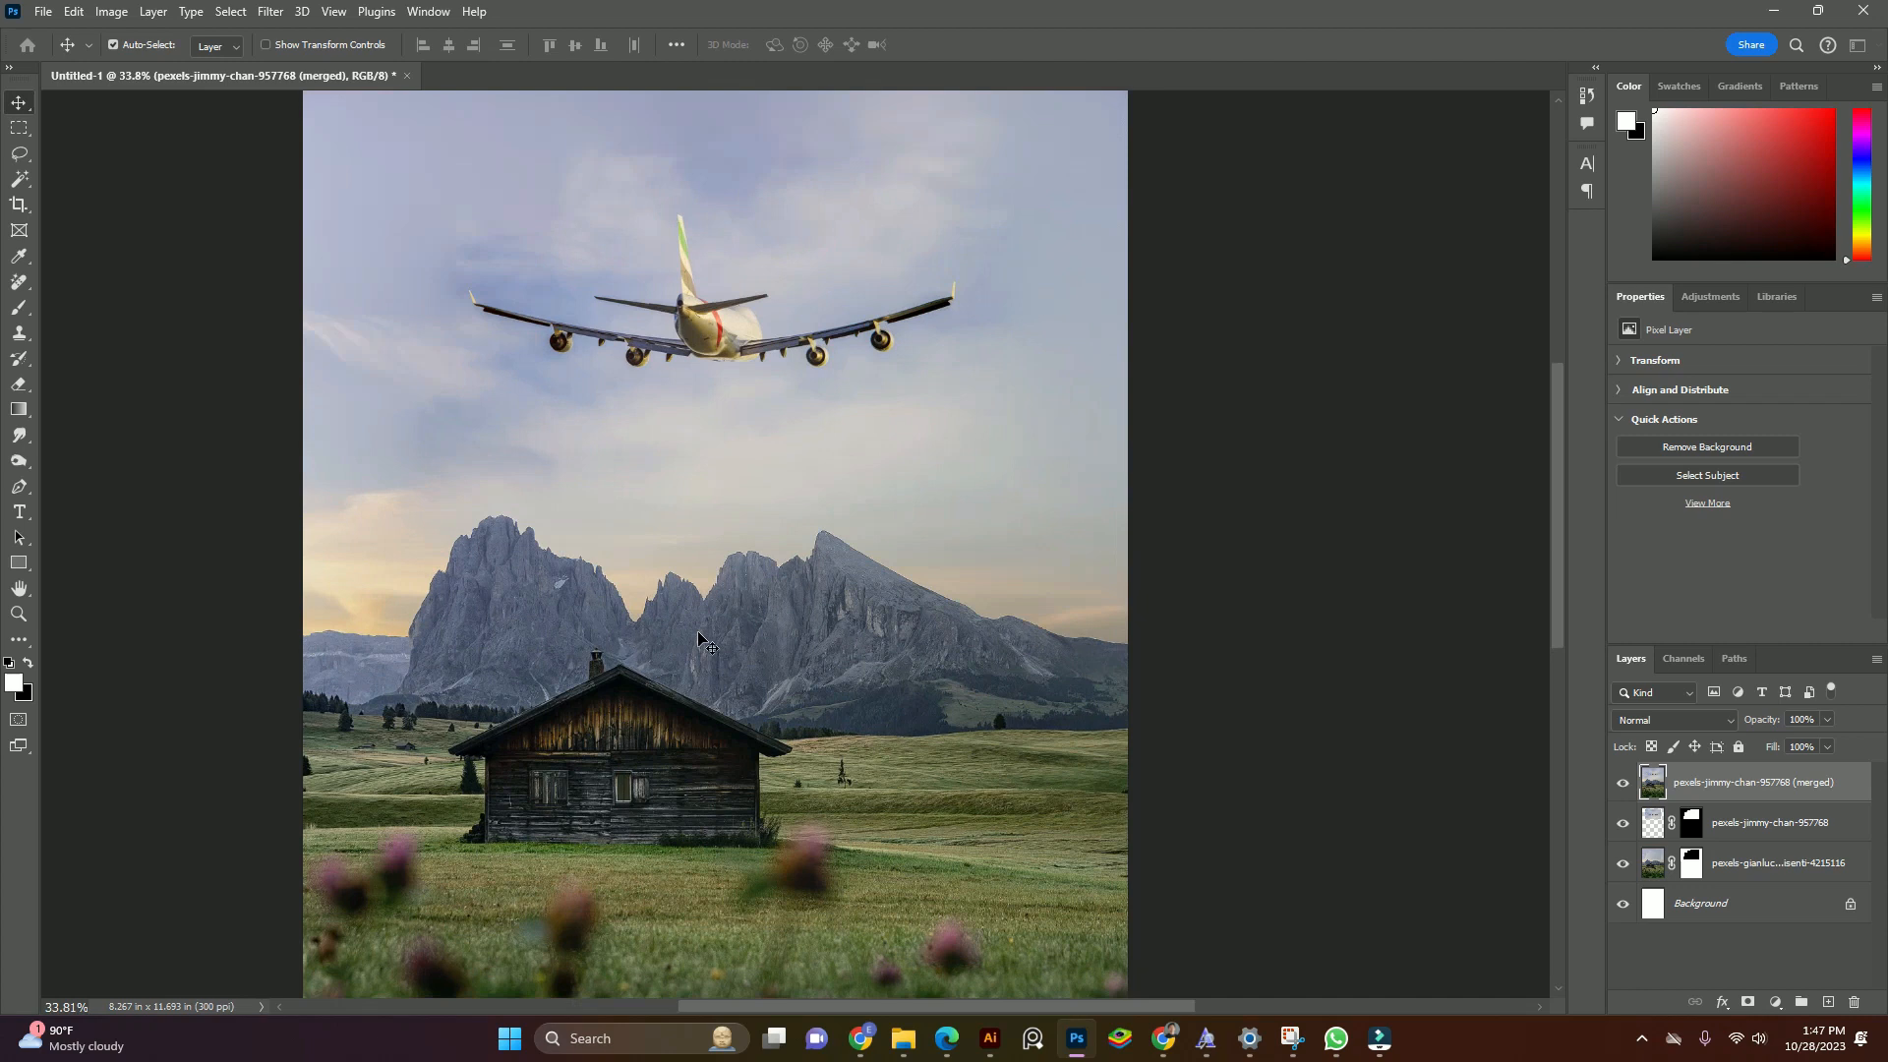
{"action": "left_click_drag", "start_coordinate": [794, 599], "coordinate": [831, 598]}
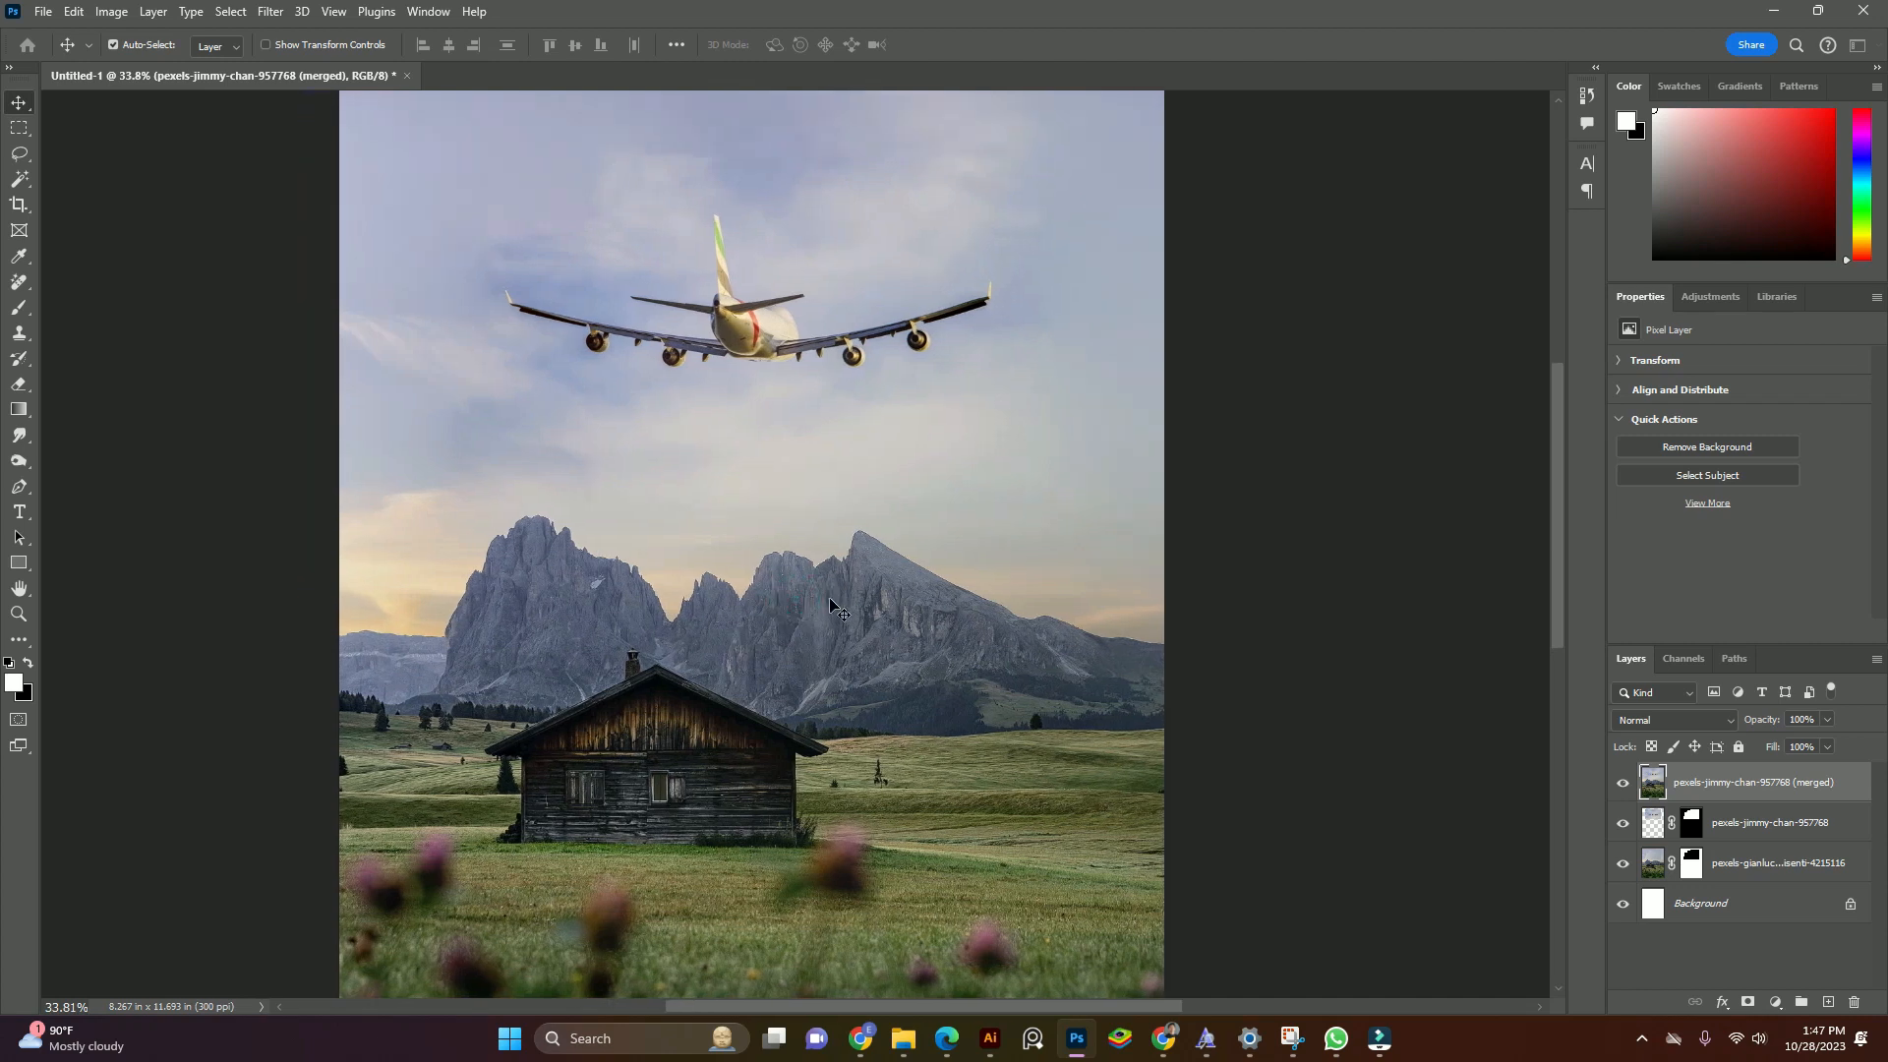
{"action": "scroll", "coordinate": [831, 606], "scroll_direction": "down", "scroll_amount": 1}
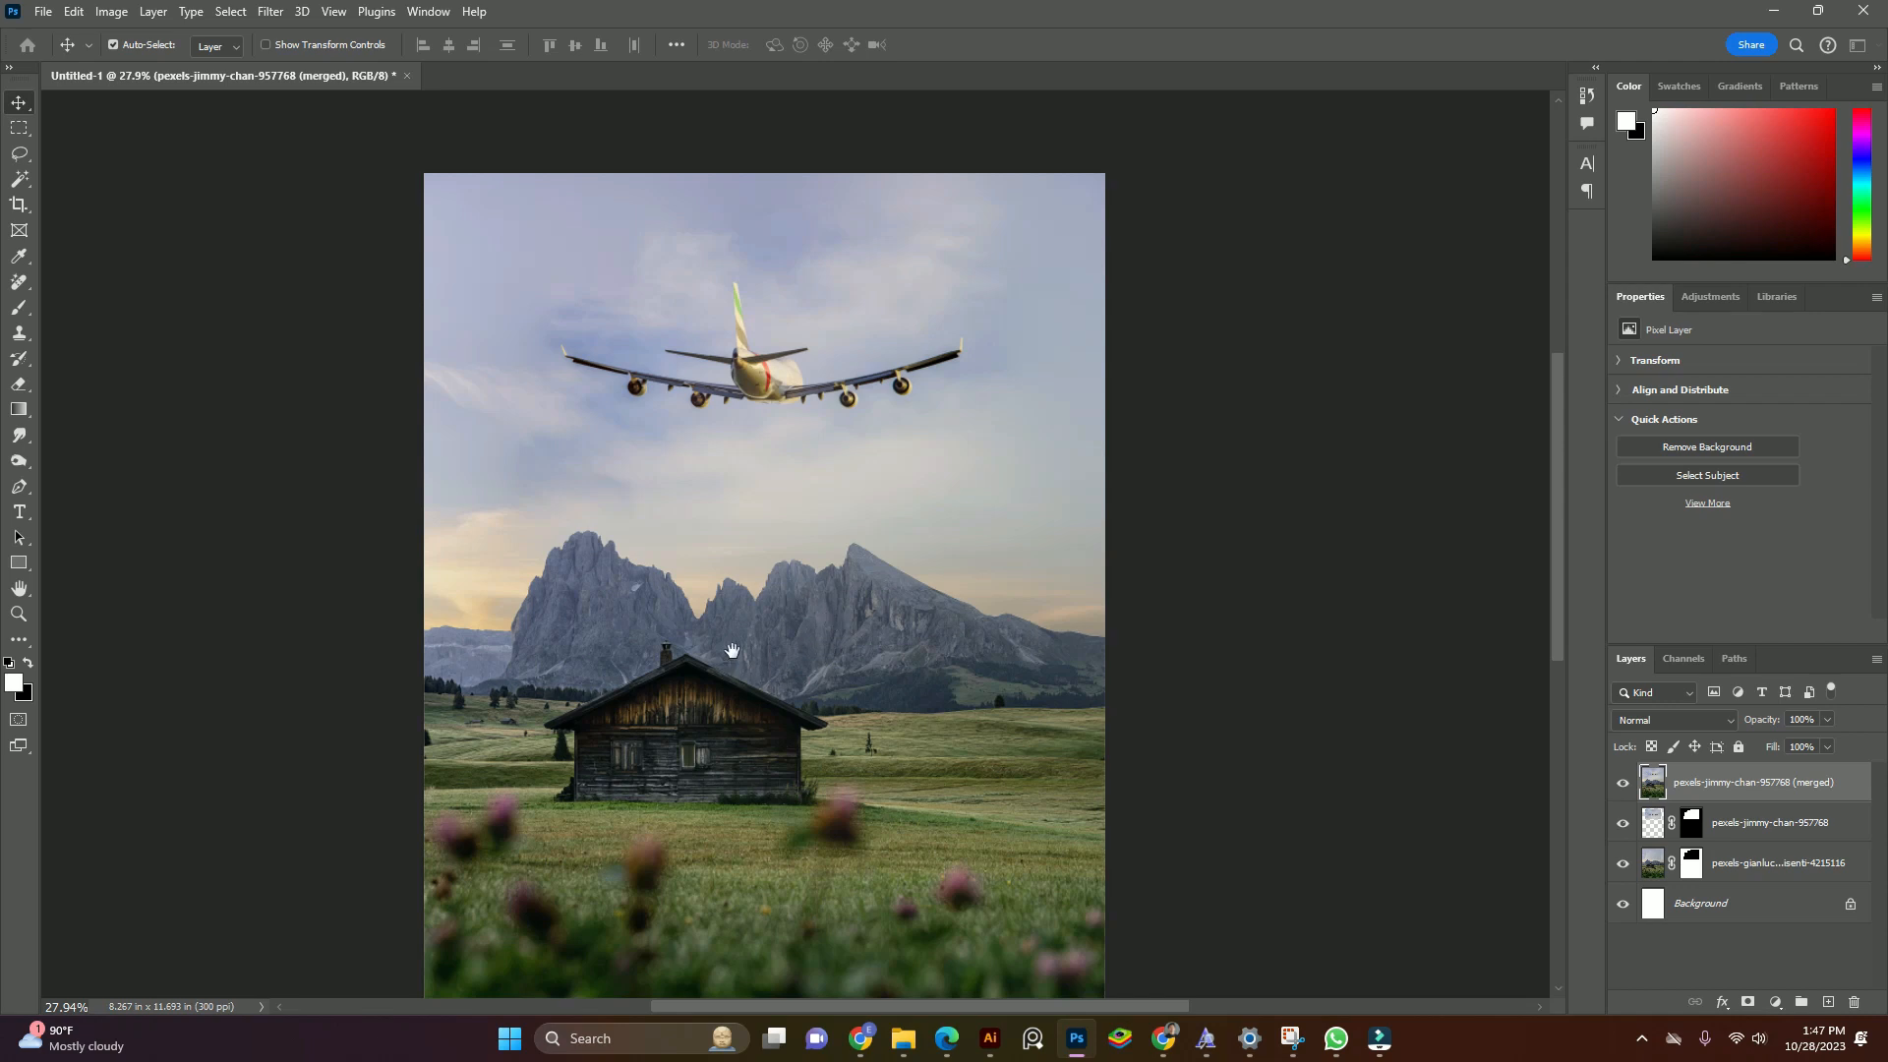
{"action": "left_click_drag", "start_coordinate": [729, 665], "coordinate": [733, 650]}
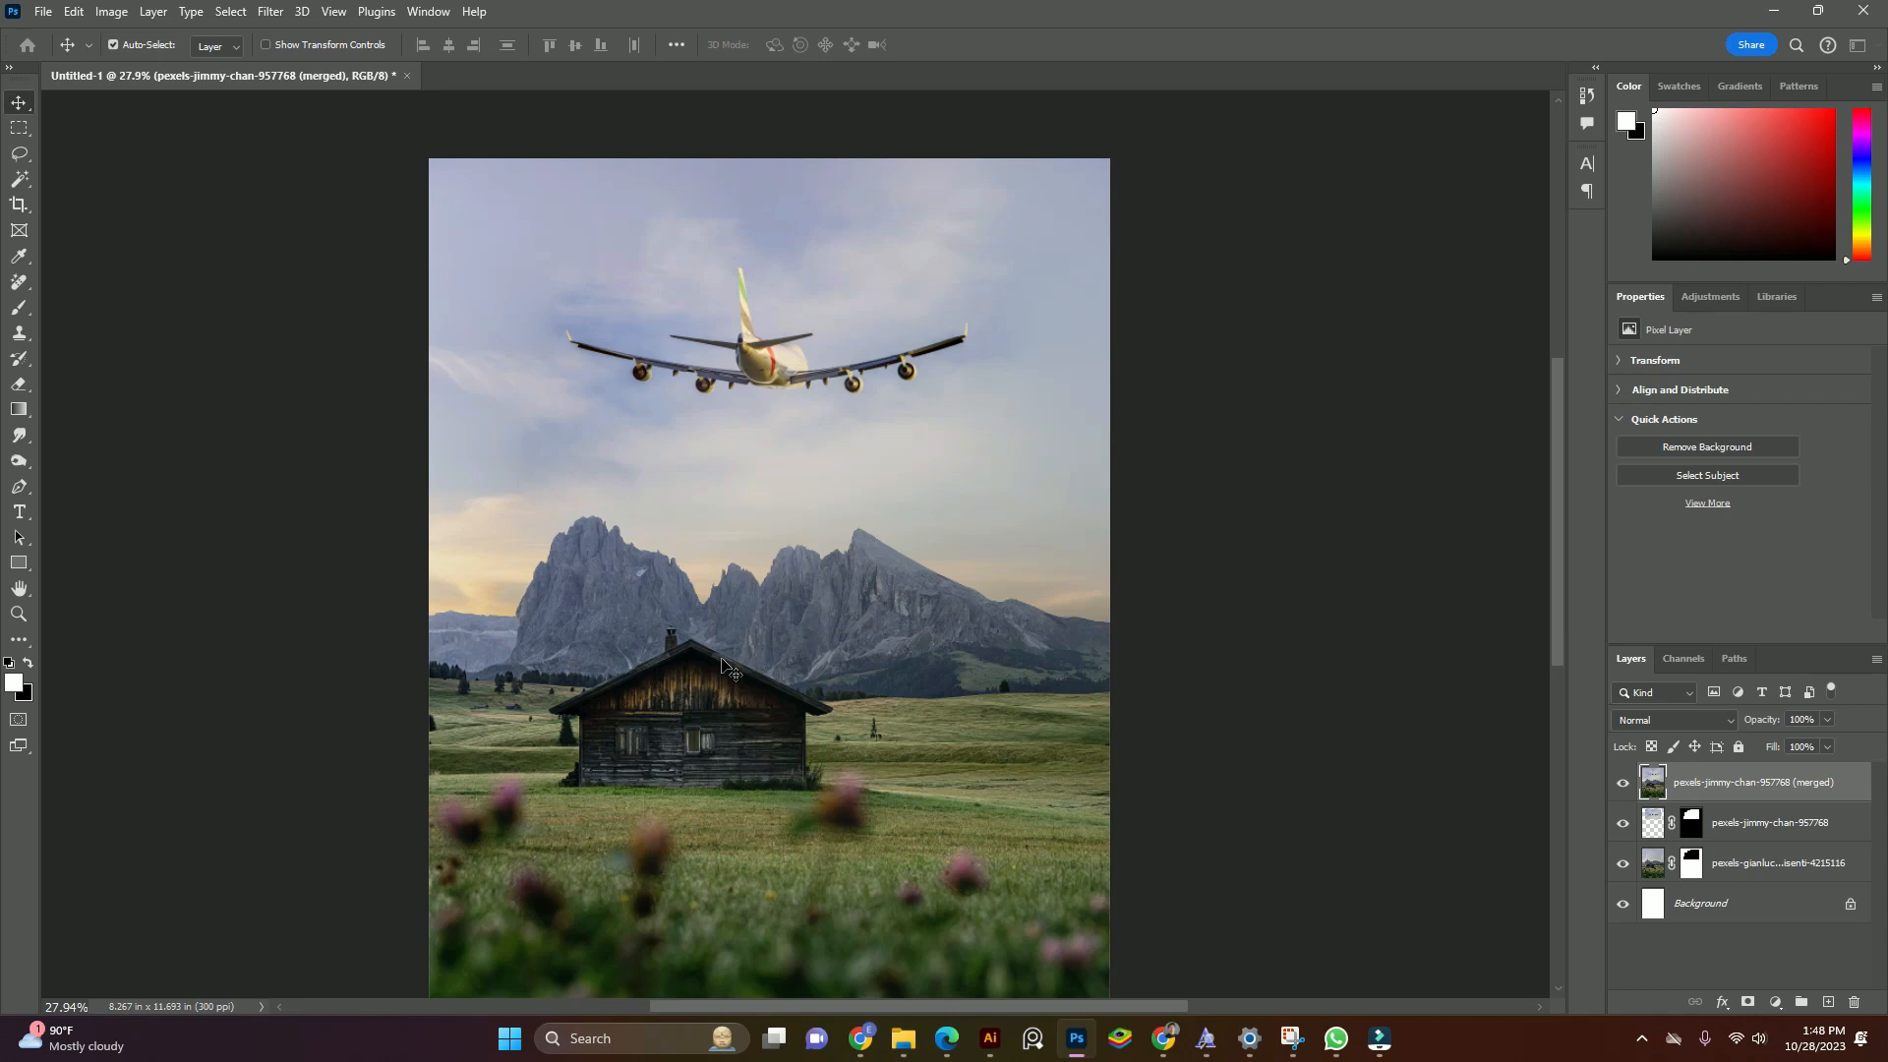
{"action": "left_click_drag", "start_coordinate": [770, 670], "coordinate": [784, 655]}
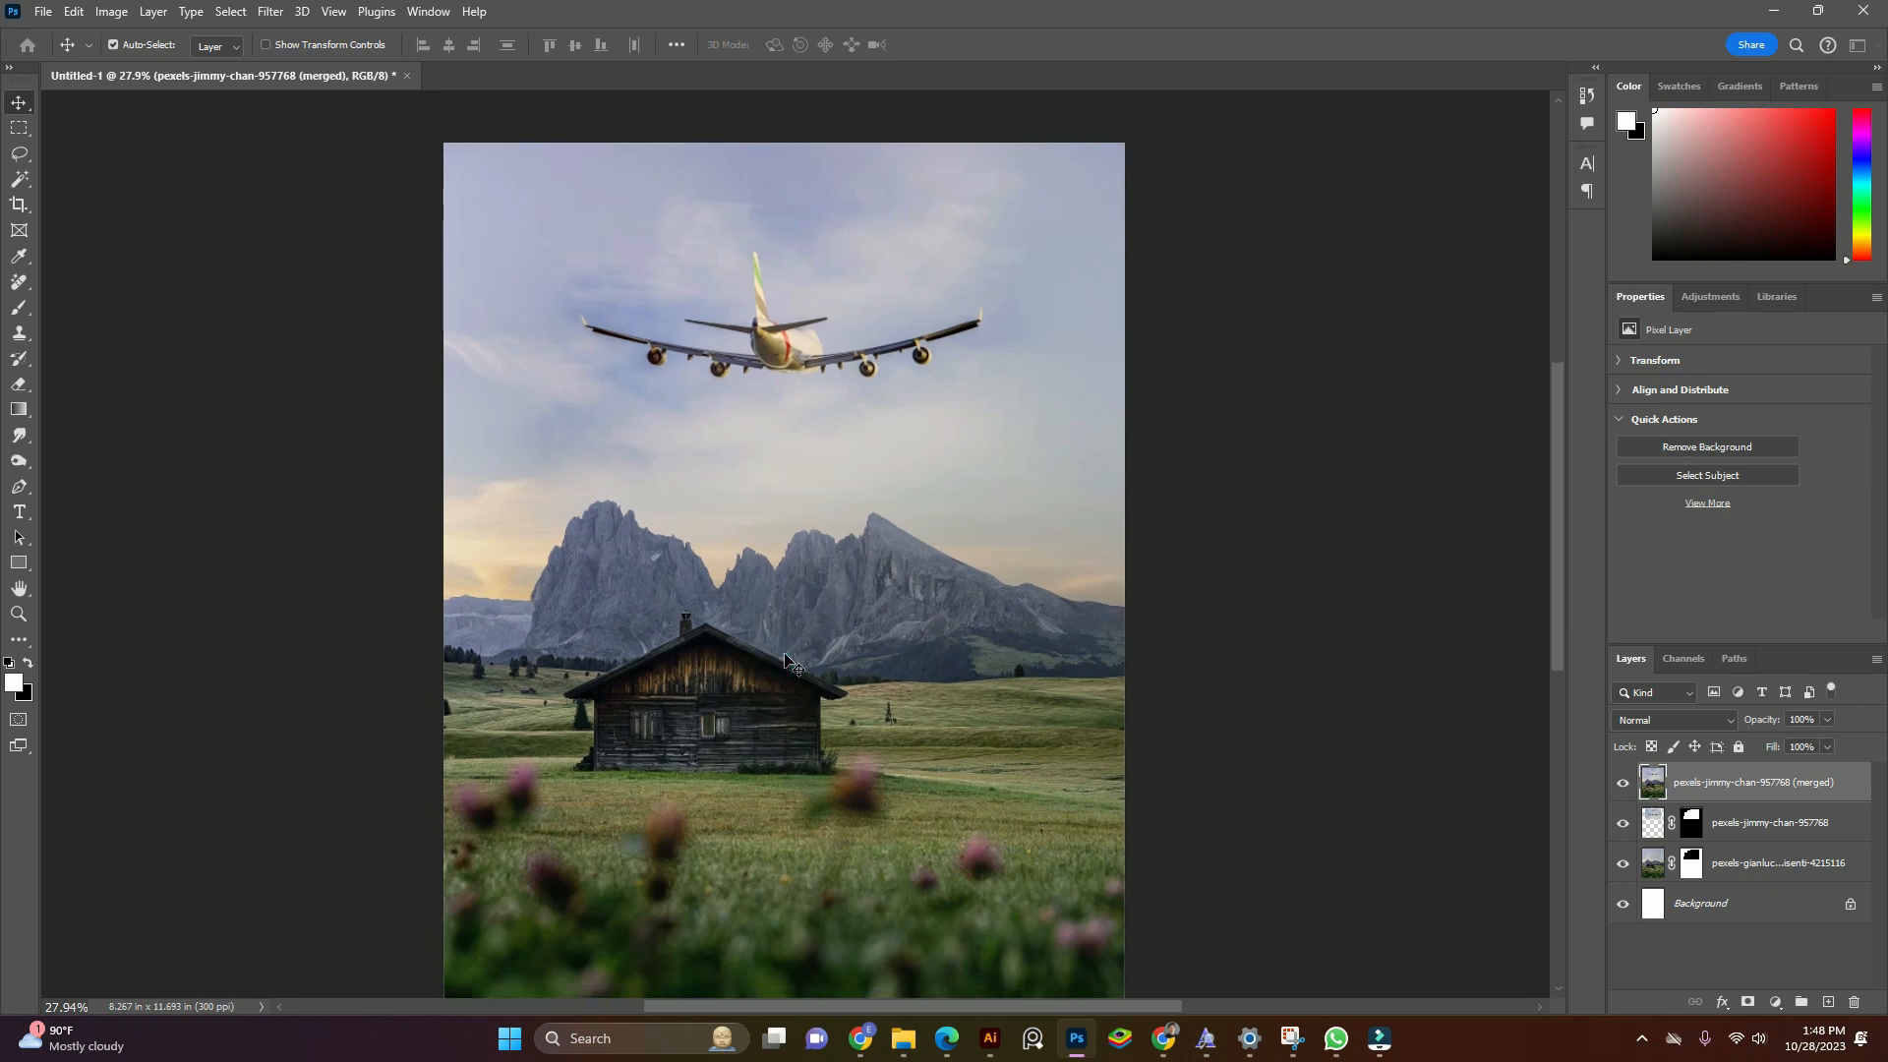